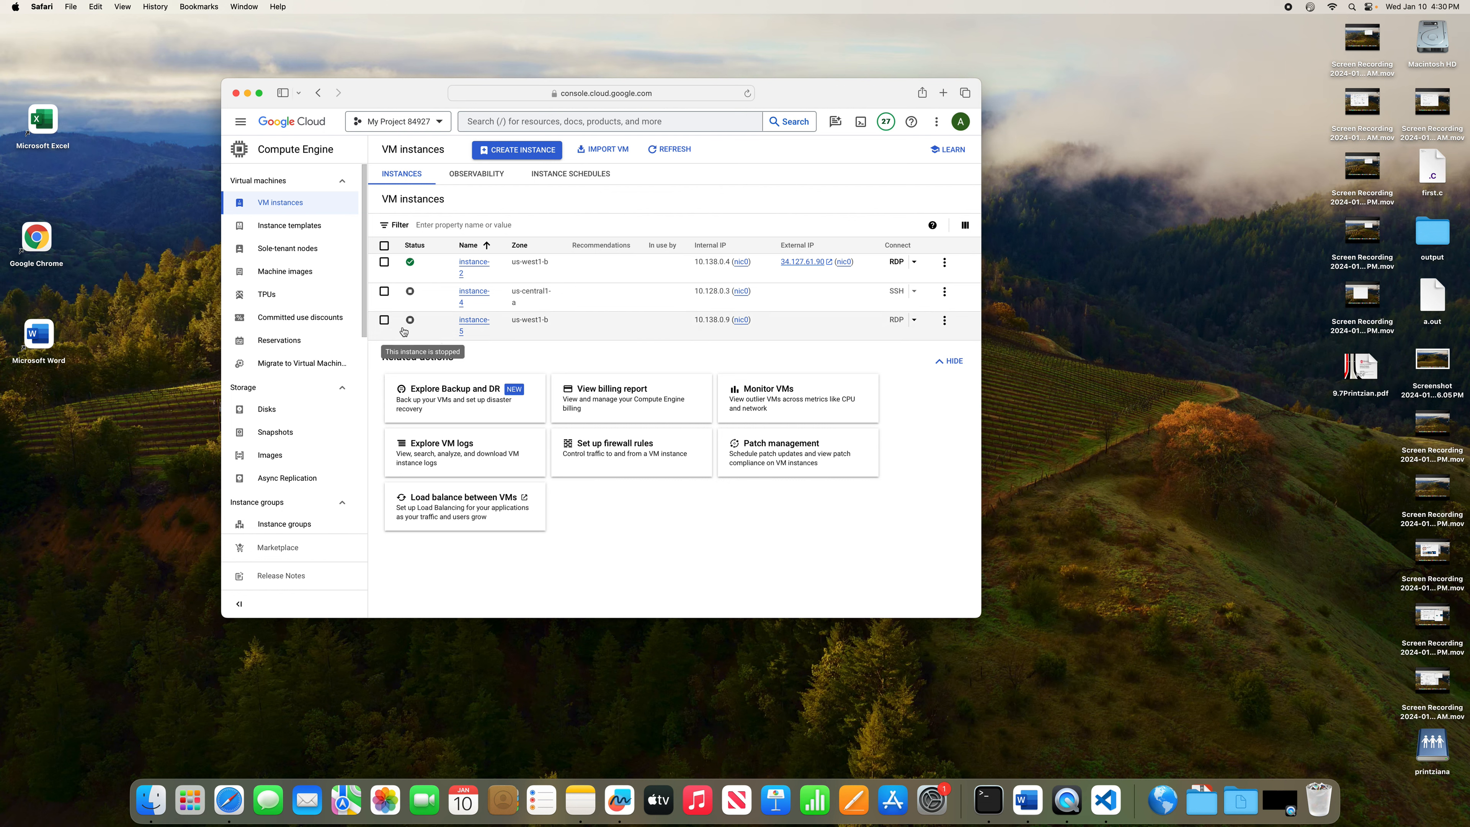
Start the stopped VM instance-5 and confirm that it may run.
click(387, 322)
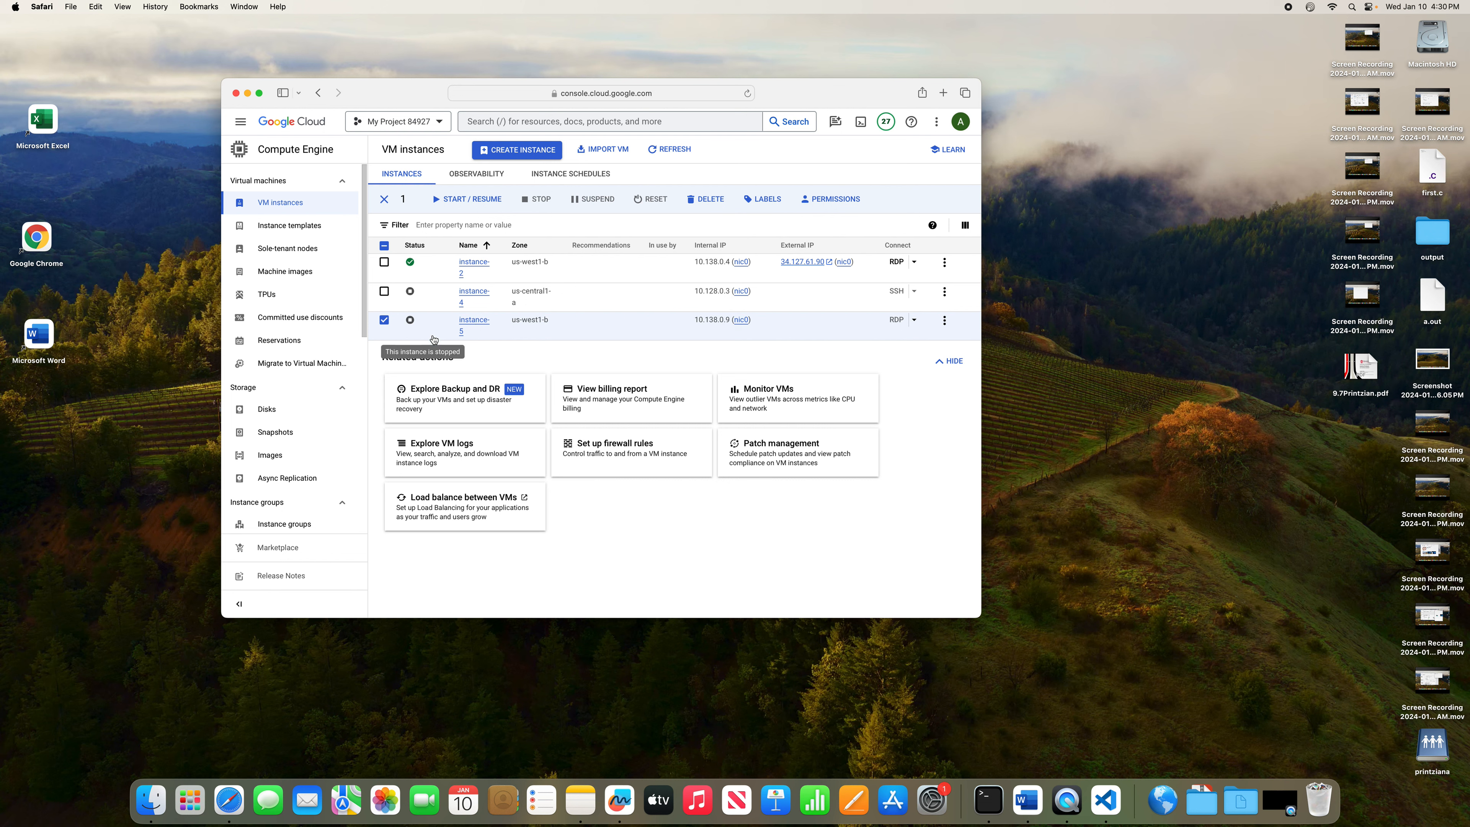
click(457, 199)
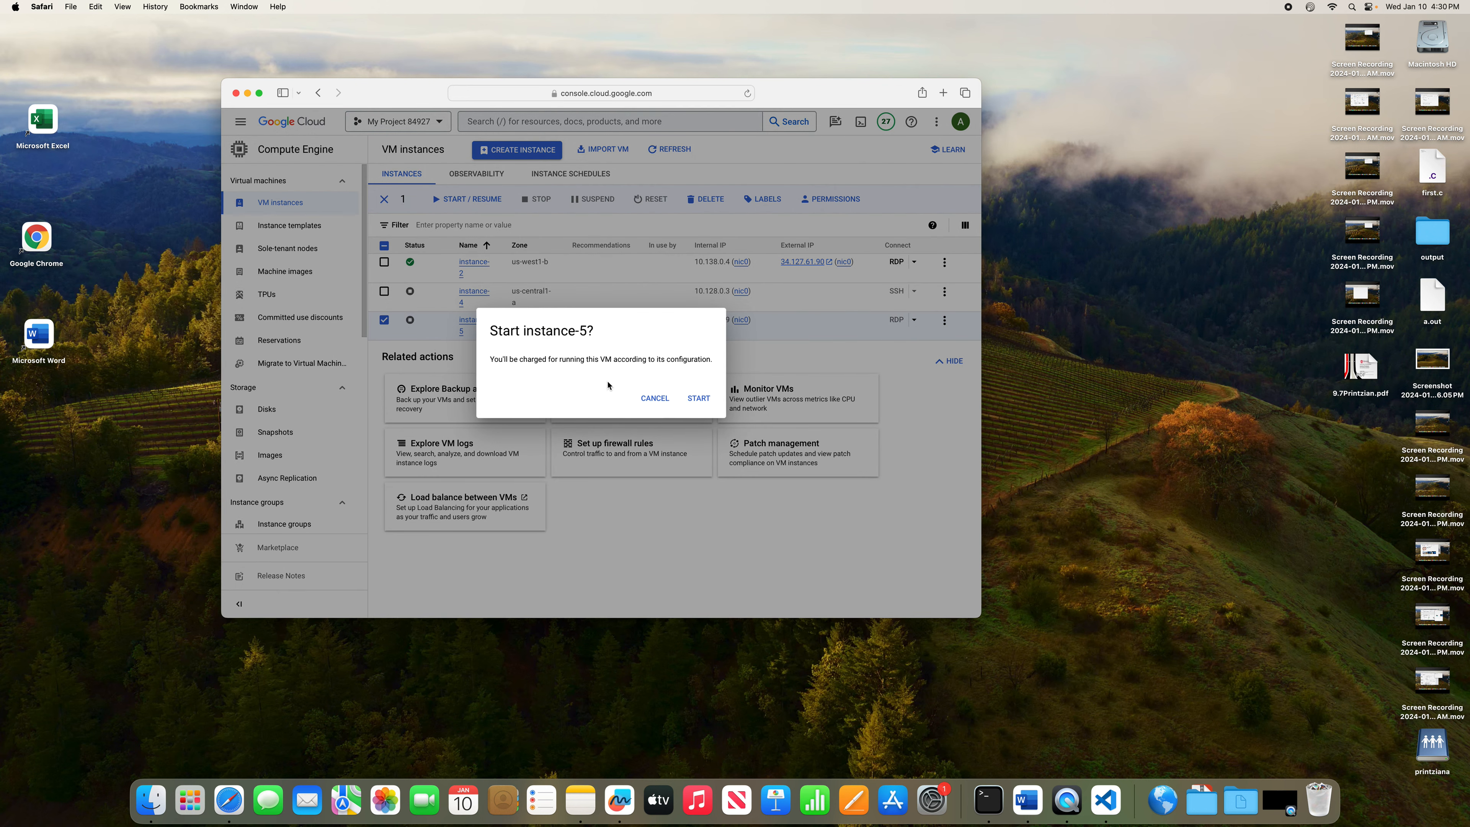
click(698, 398)
Switch to Terminal, place its window beside the VM list and ping instance-2's external IP 34.127.61.90.
click(988, 799)
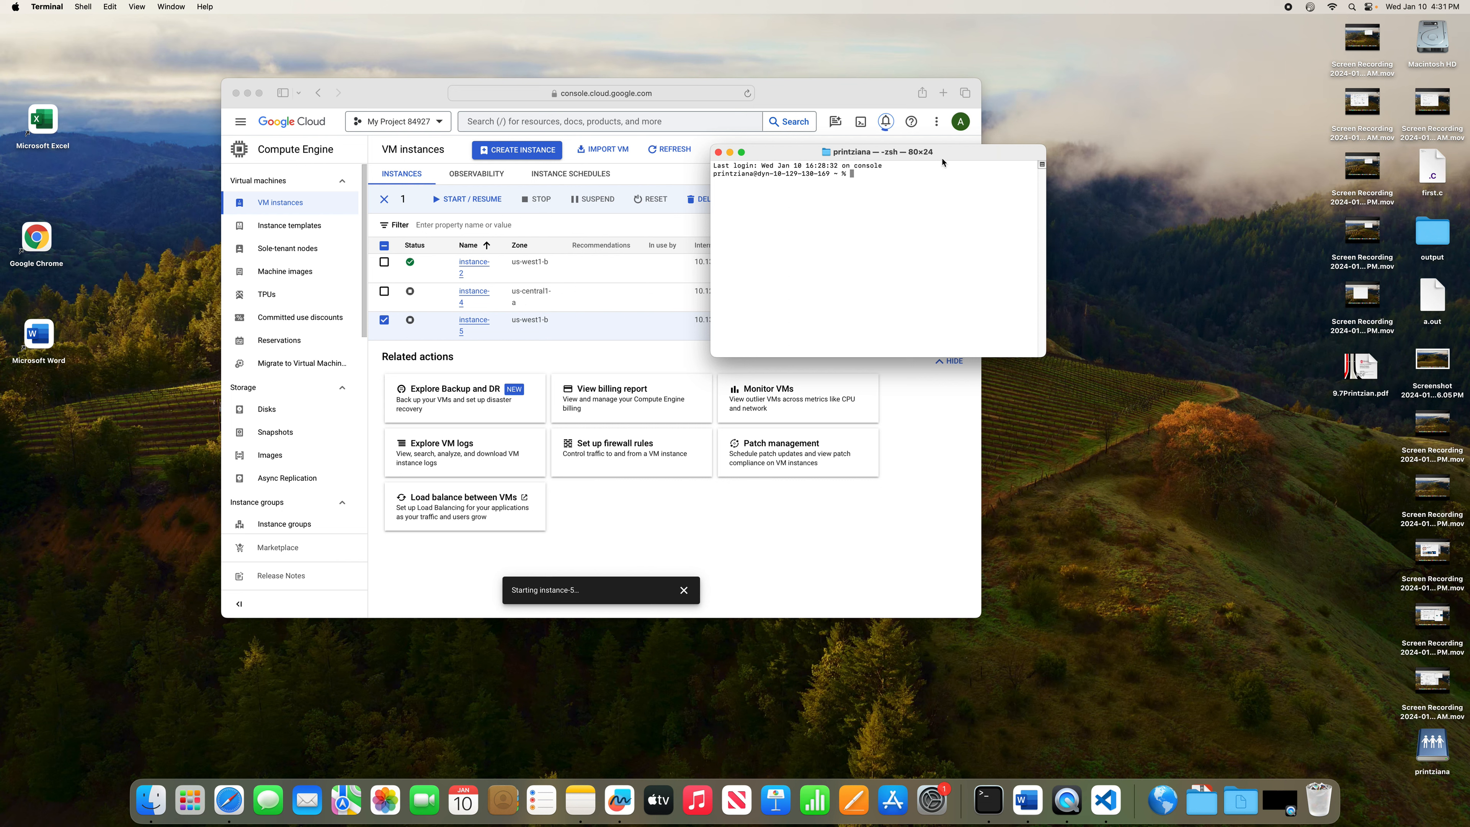
drag(944, 154, 1013, 409)
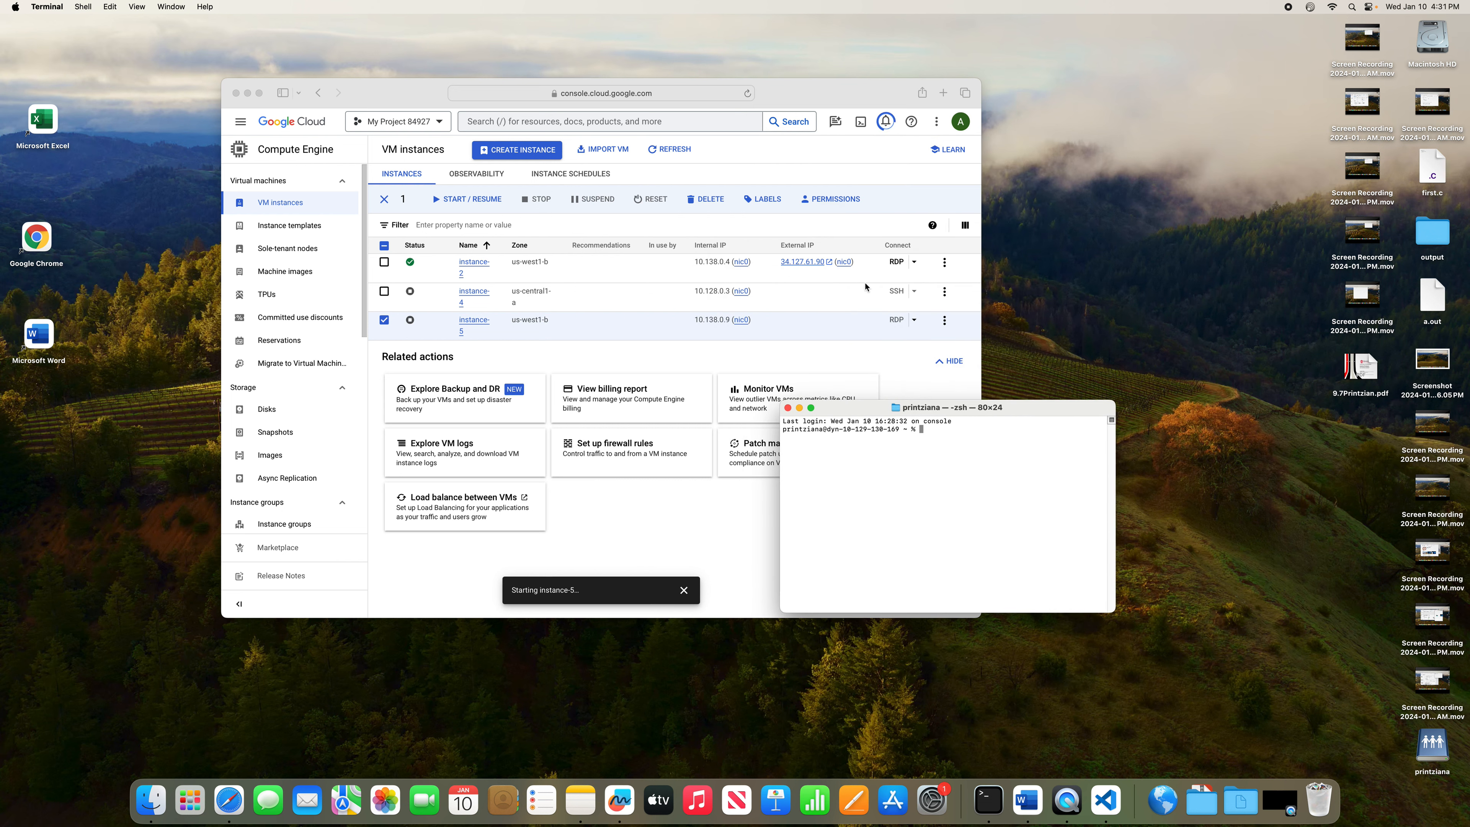
text(ping 34.)
text(127.61.90)
key(Return)
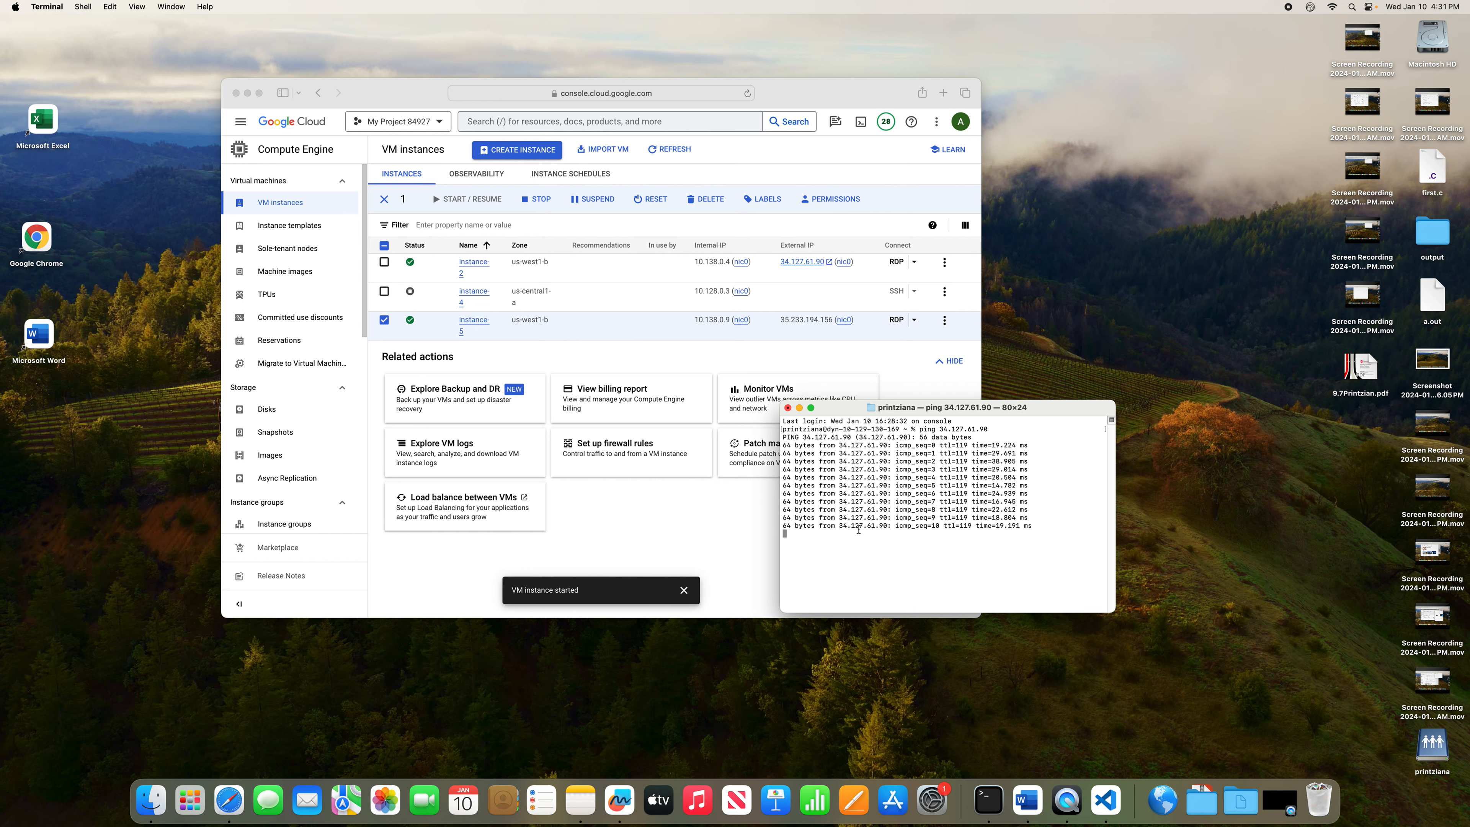
Stop the running ping by closing the Terminal window and terminating its process.
drag(1036, 415, 1044, 359)
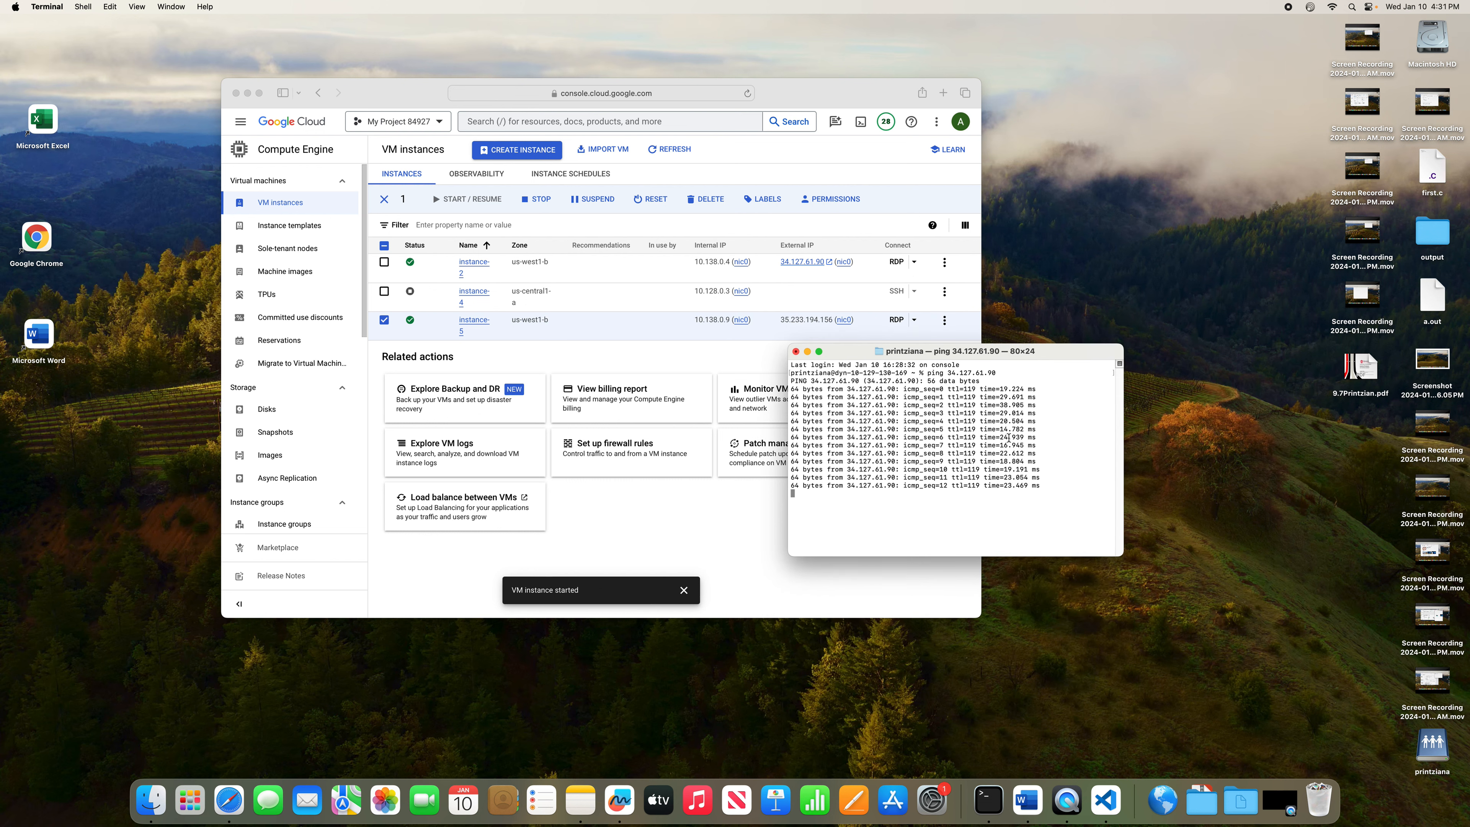
key(fn+c)
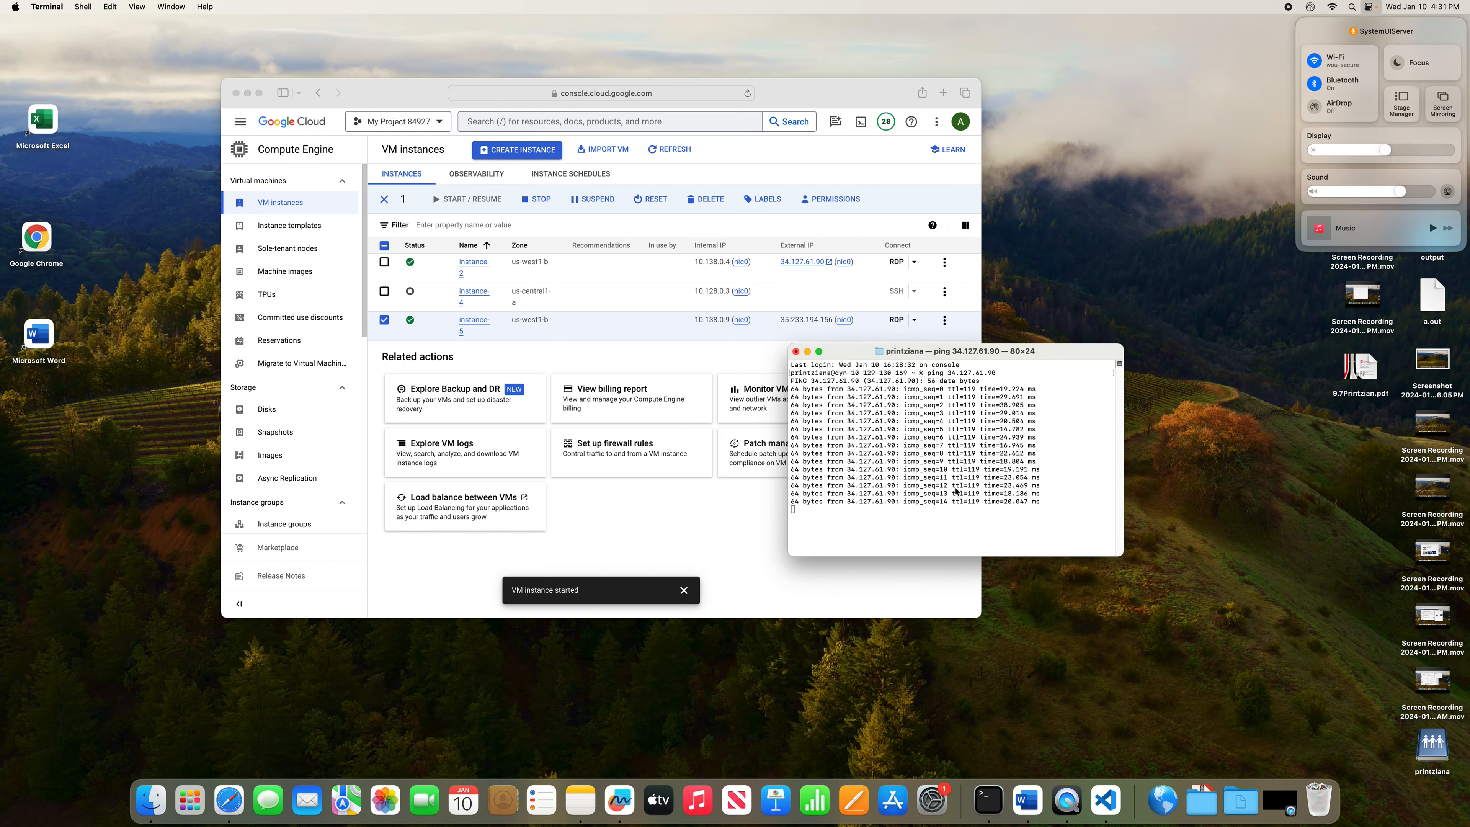
click(1220, 83)
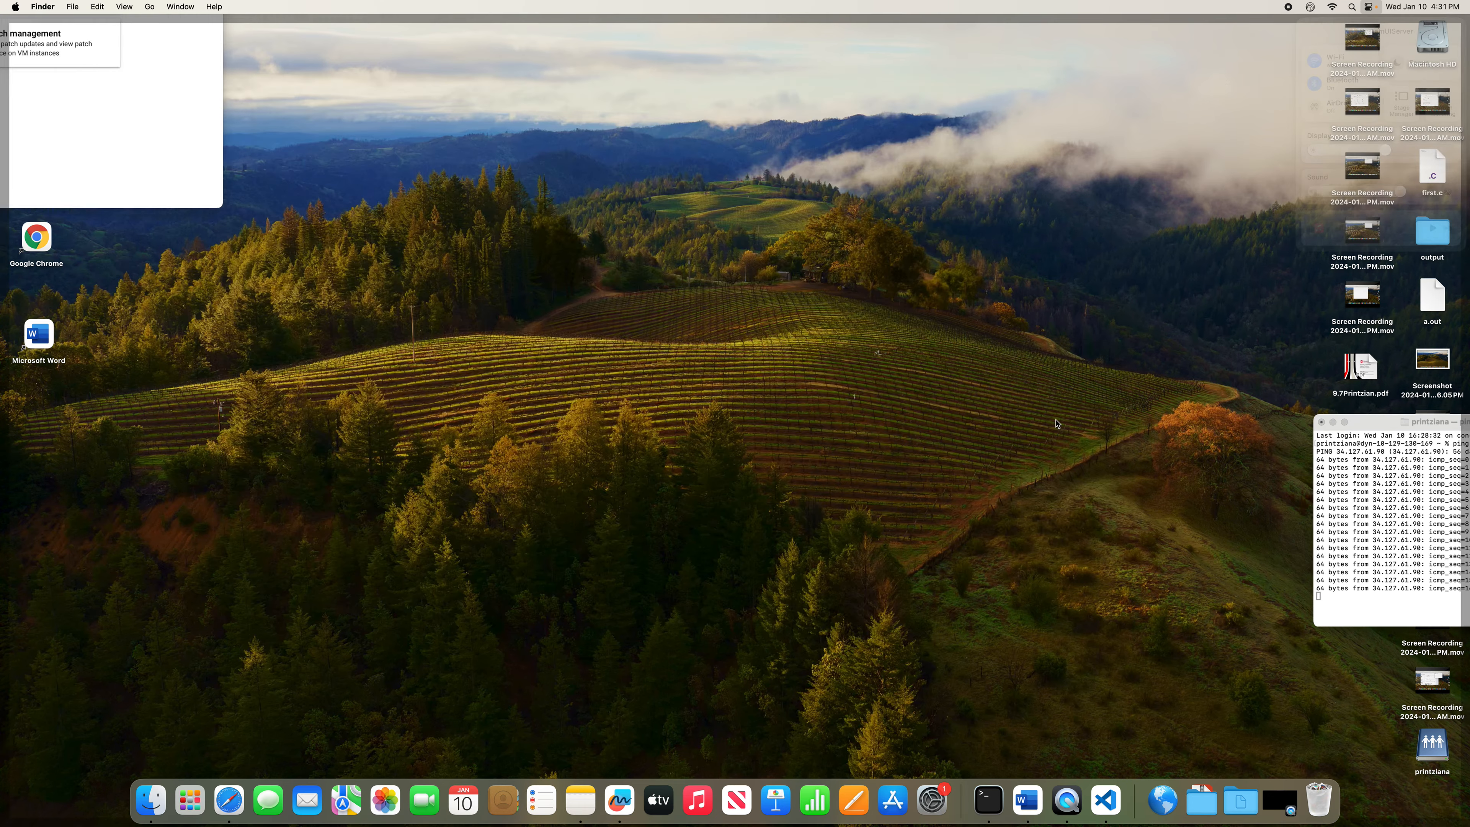
click(1461, 472)
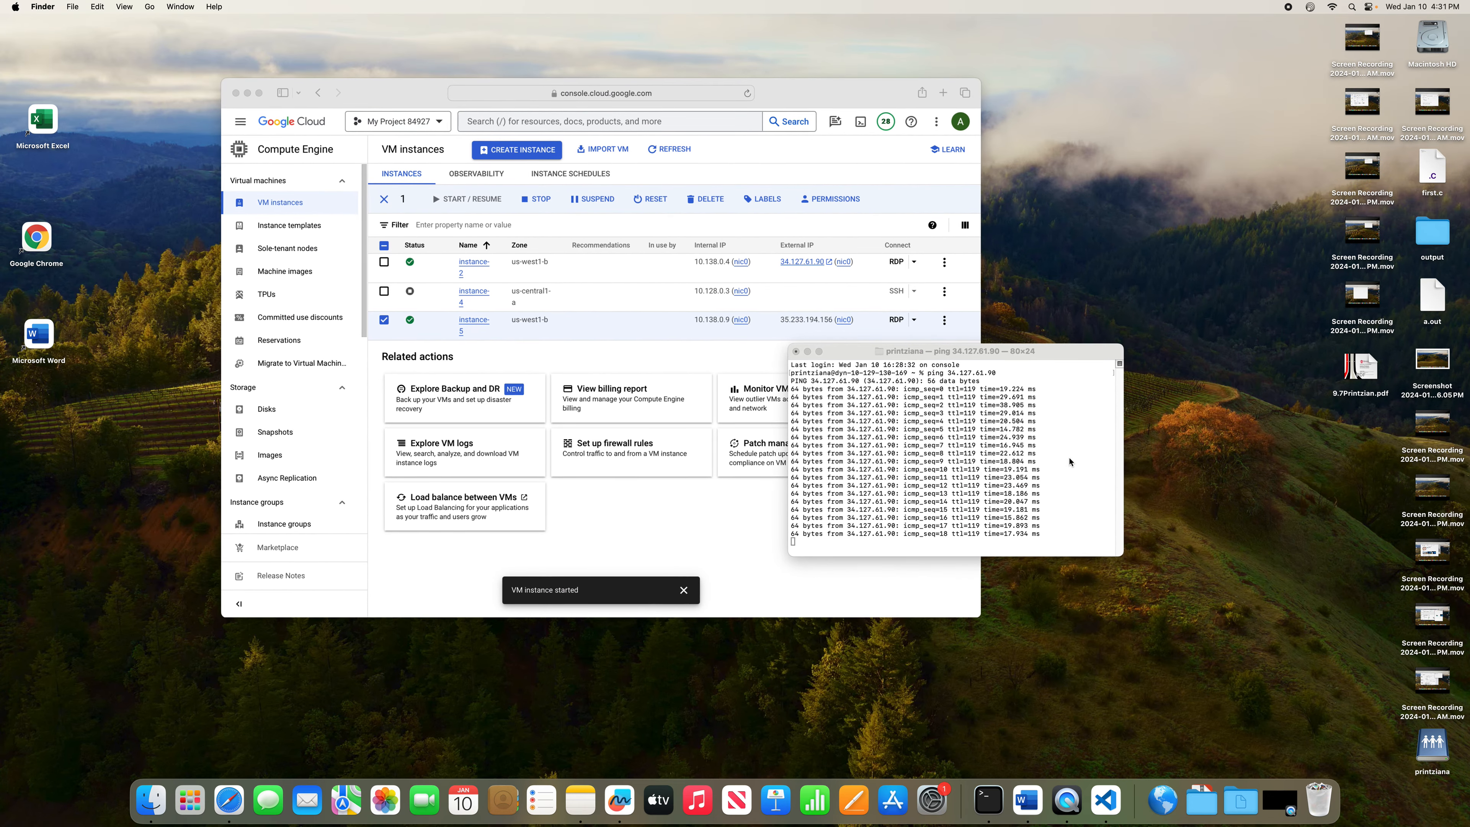
click(796, 352)
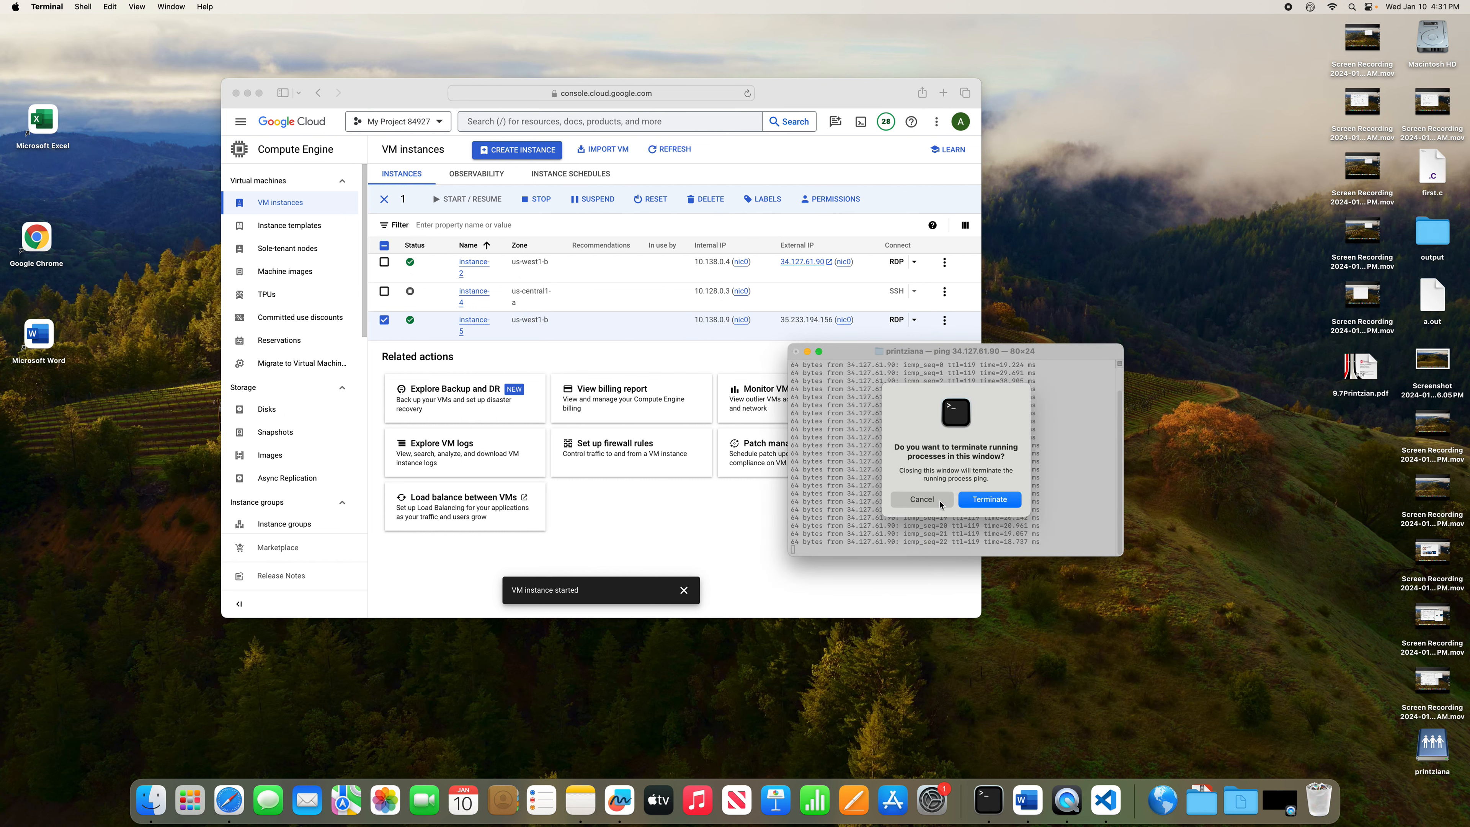
click(974, 502)
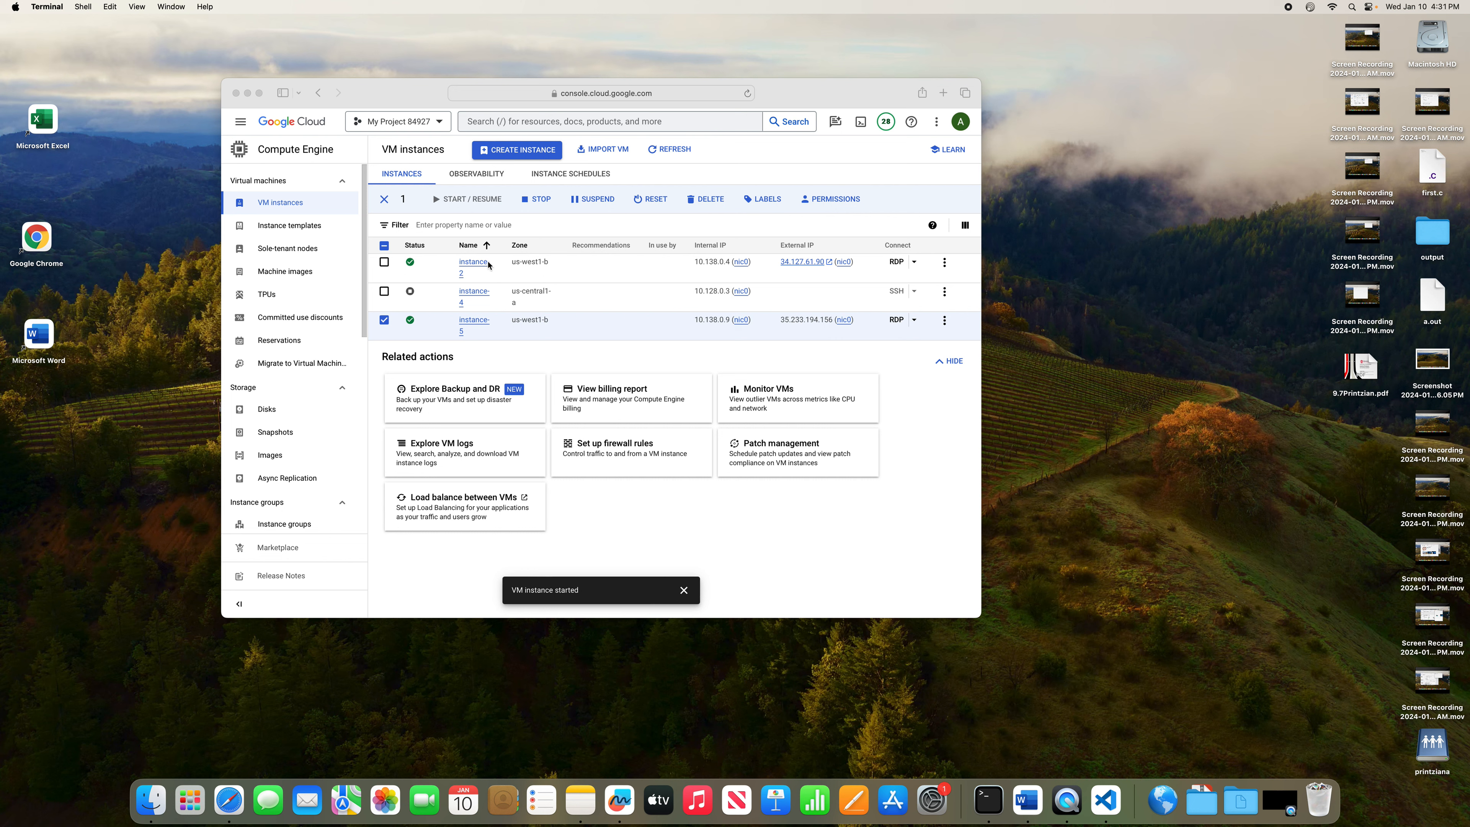
Ping instance-5's external IP 35.233.194.156 from a new Terminal window, and close that window, terminating the process.
click(978, 795)
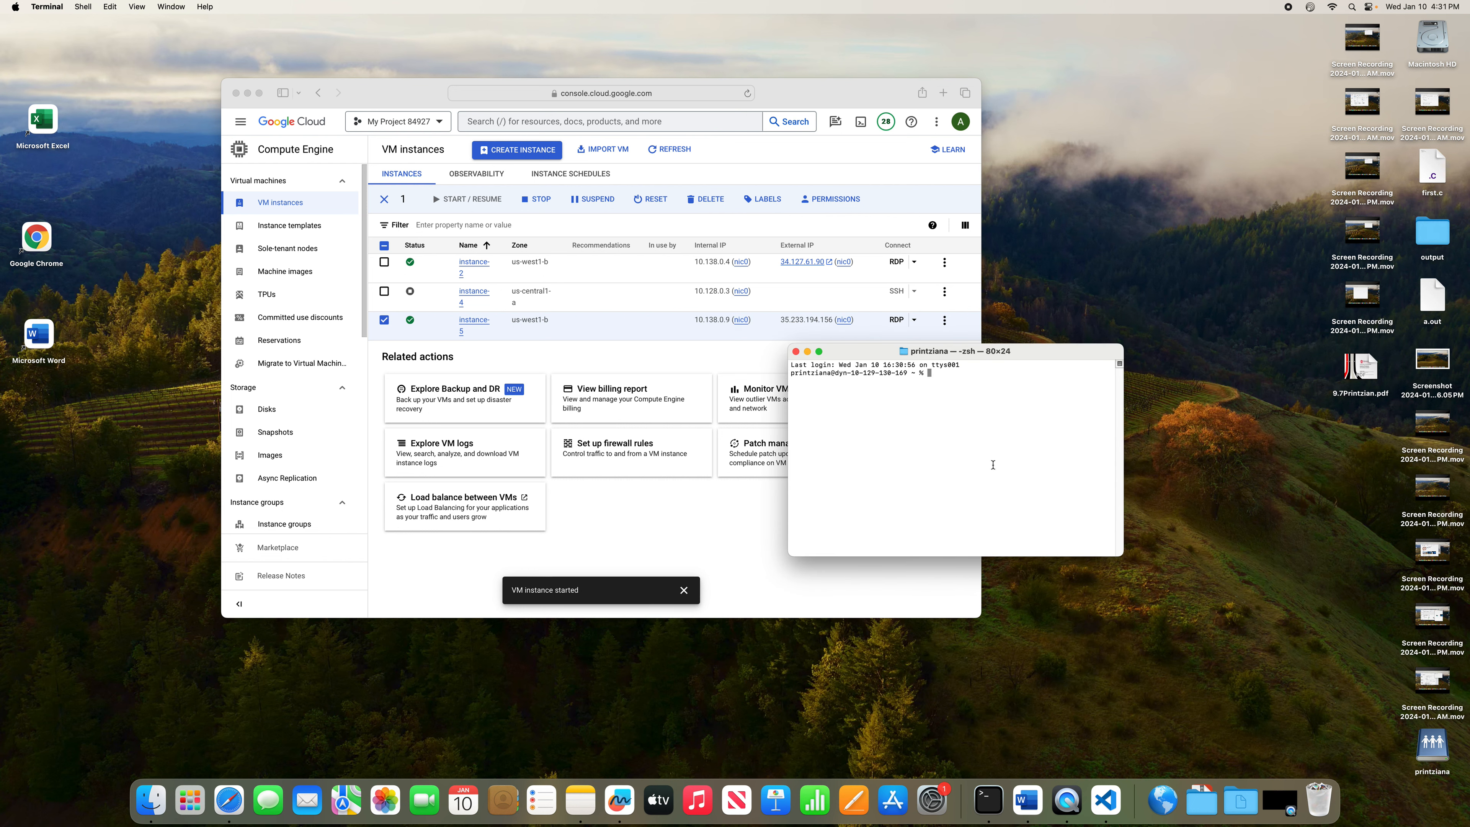
text(ping 35.233.194.156)
key(Return)
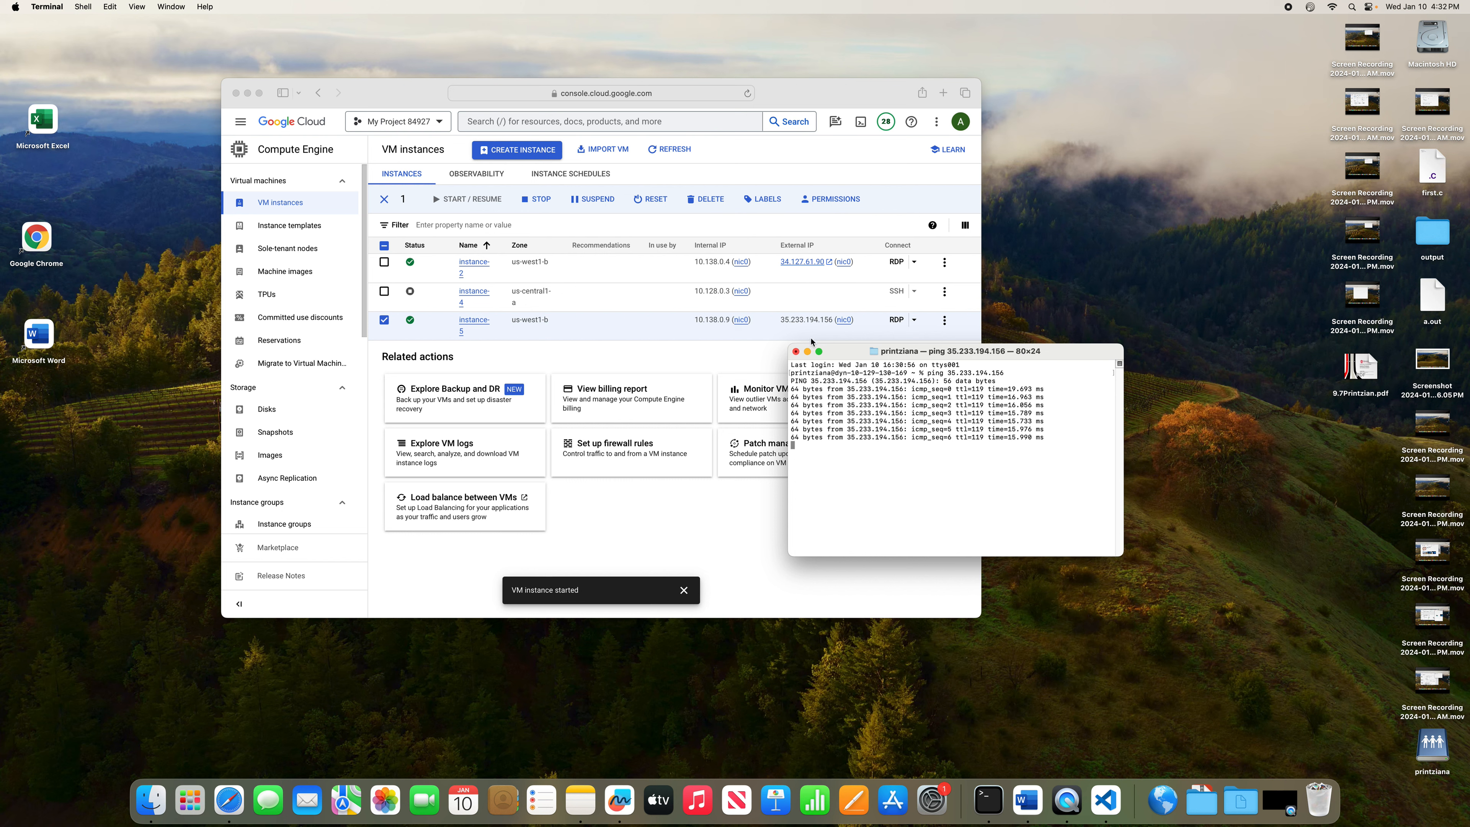
click(796, 352)
click(987, 500)
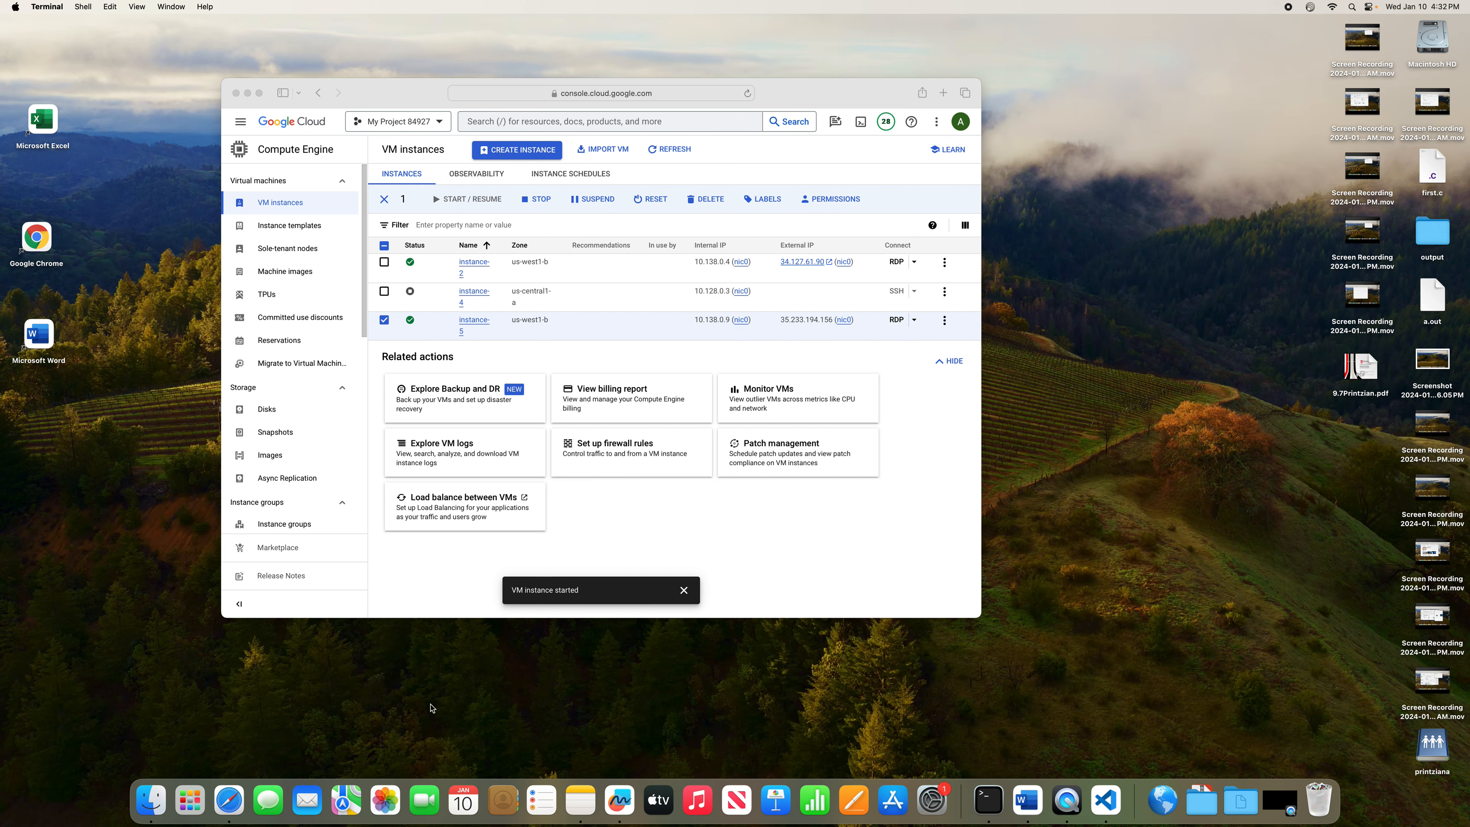
Switch to Finder, look for Microsoft Remote Desktop in the Applications folder and minimize the Finder window.
click(155, 805)
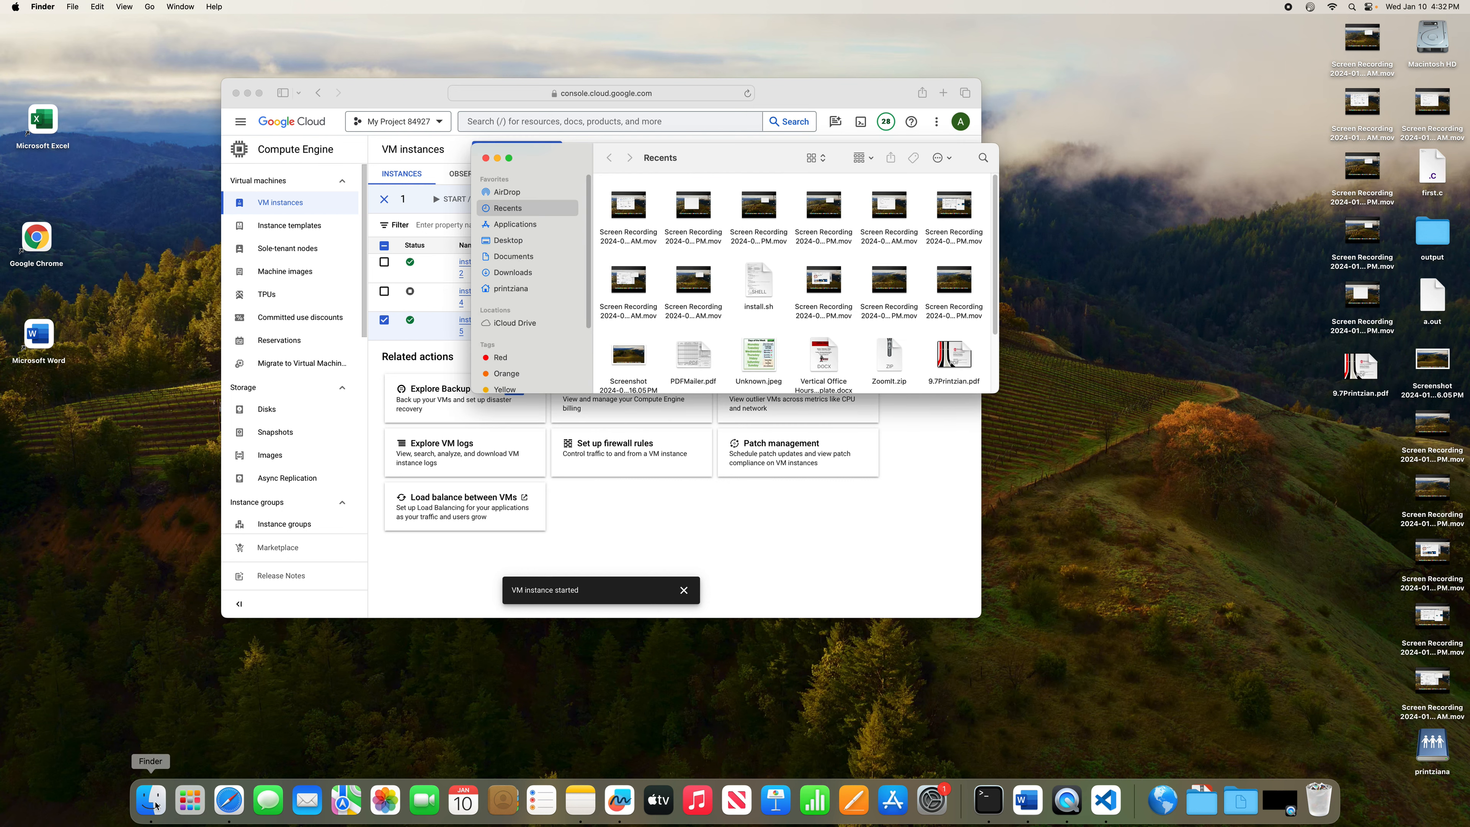
click(523, 228)
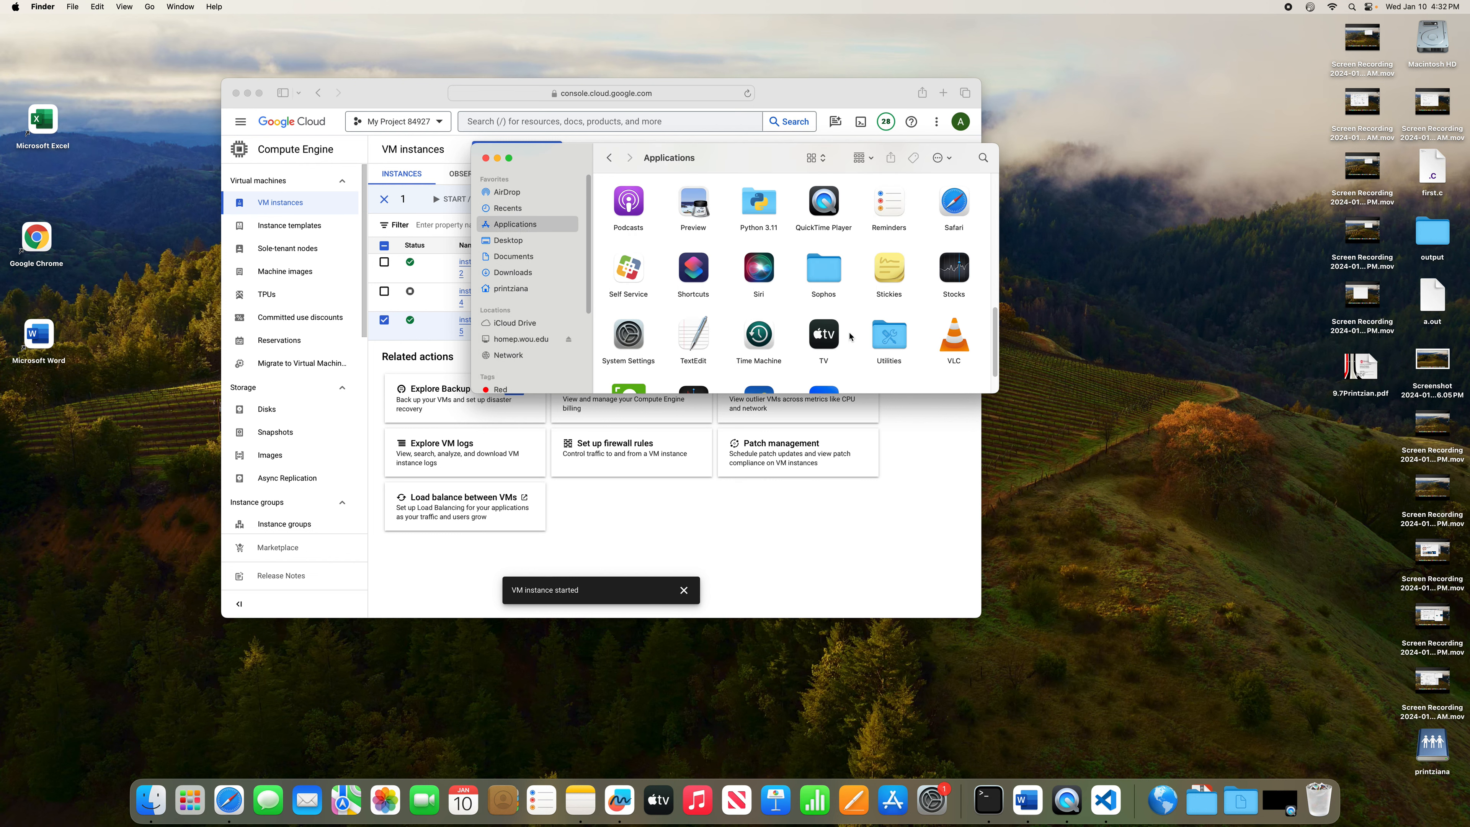
scroll(848, 335, down, 2)
scroll(850, 337, up, 8)
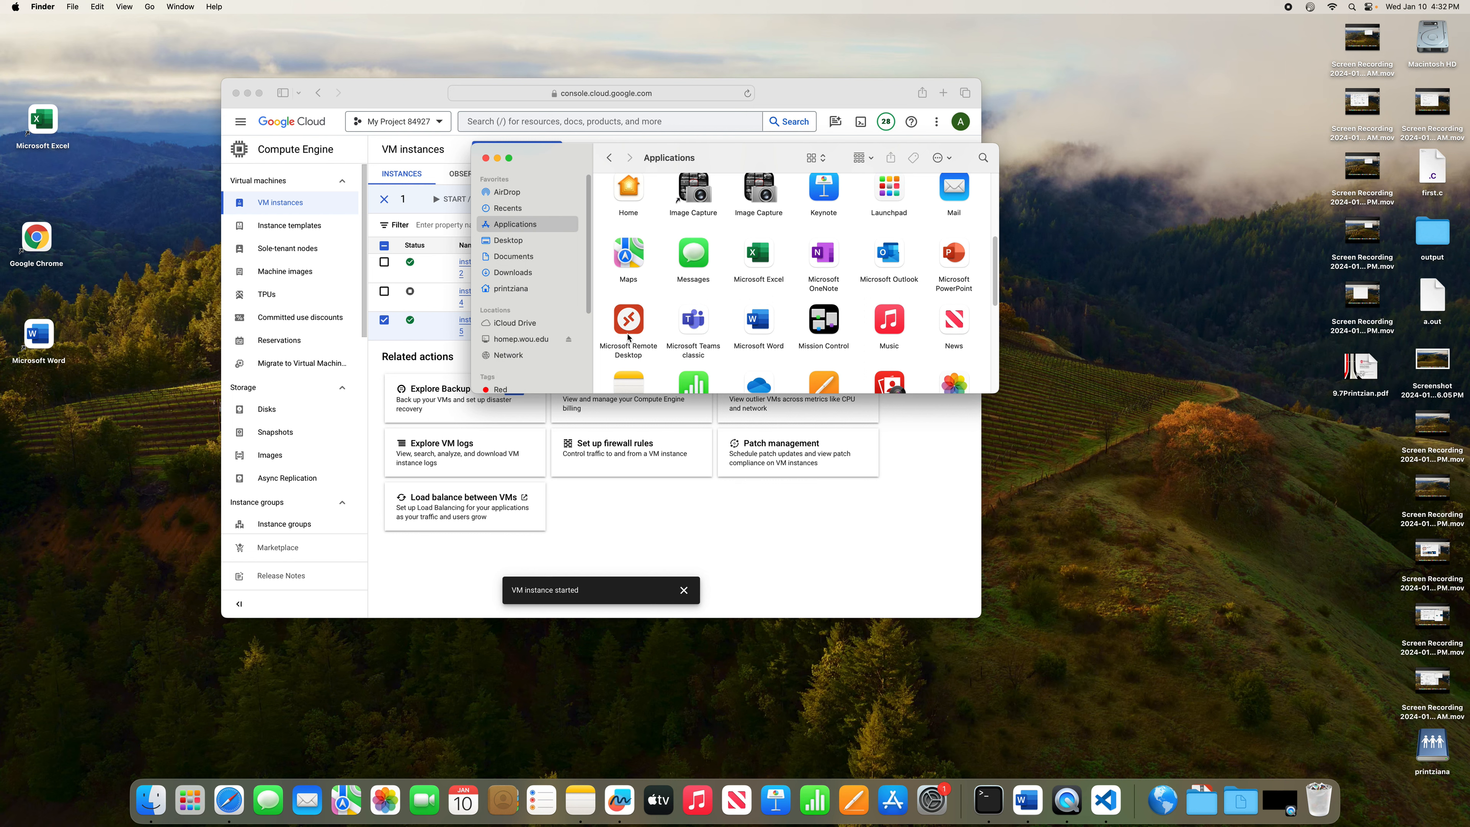
click(500, 161)
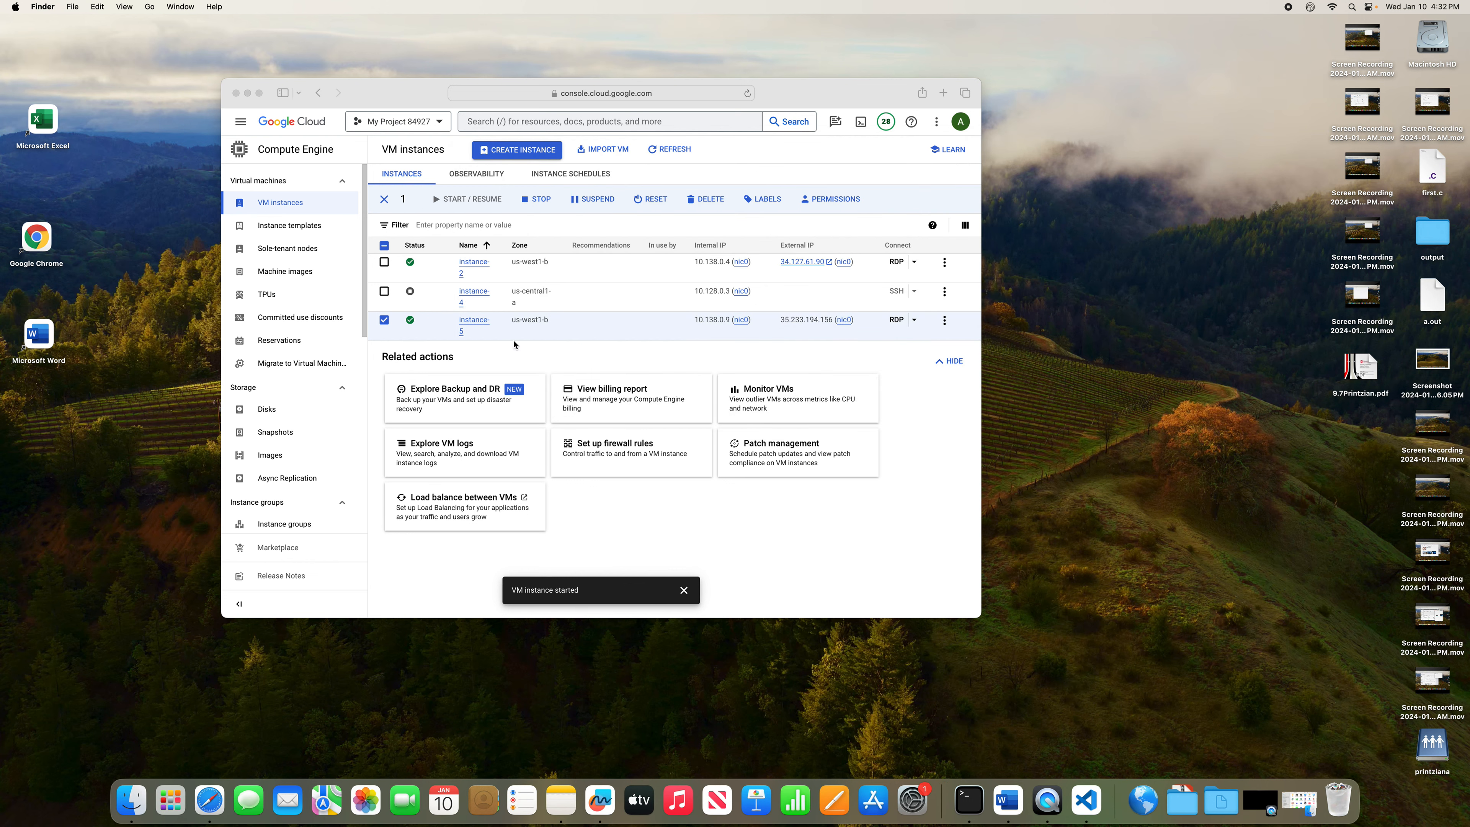
Expand the Google Cloud console to full screen and download the RDP file for instance-2, allowing downloads from the site.
click(259, 92)
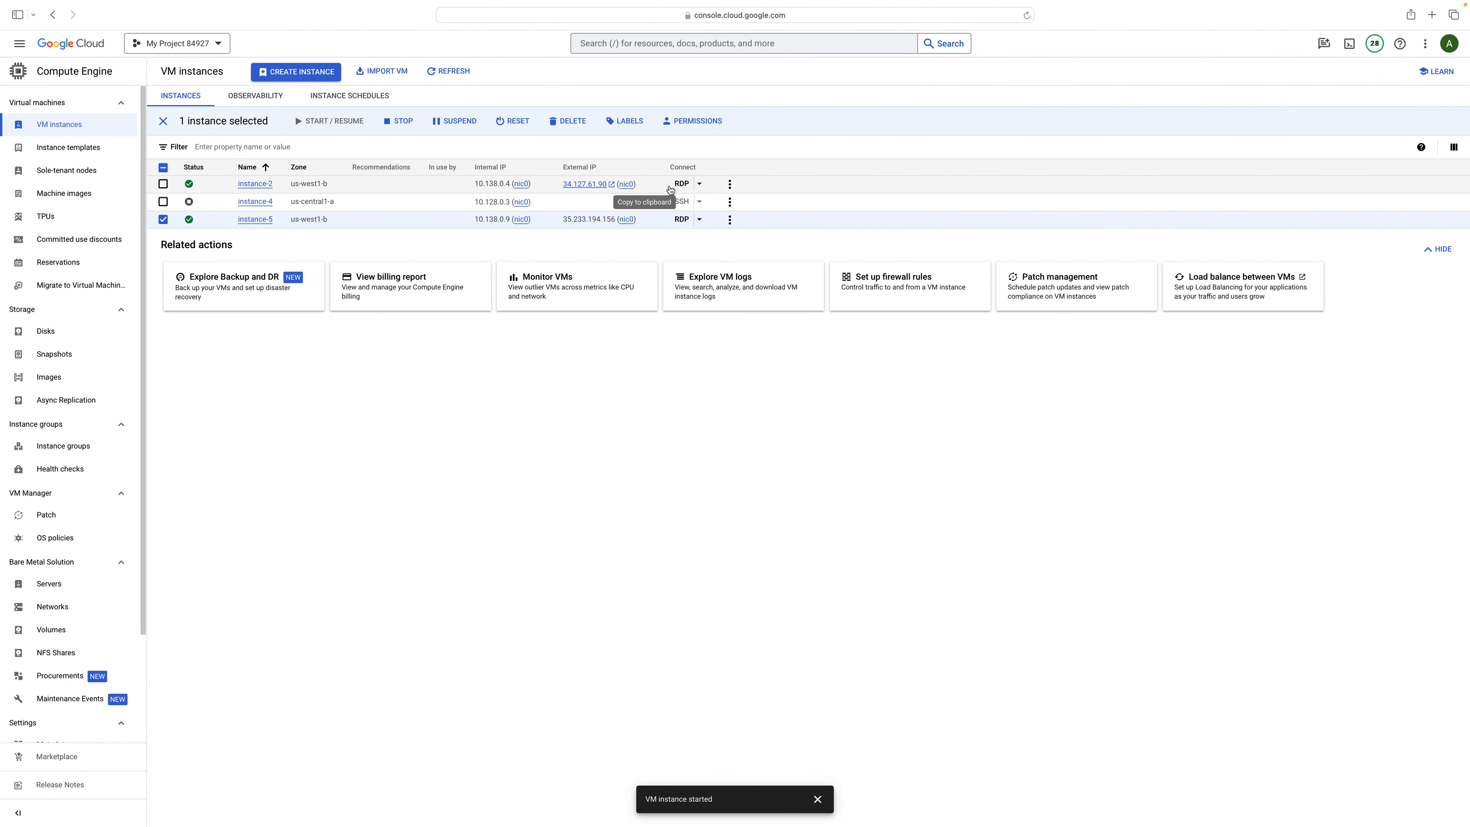
click(700, 185)
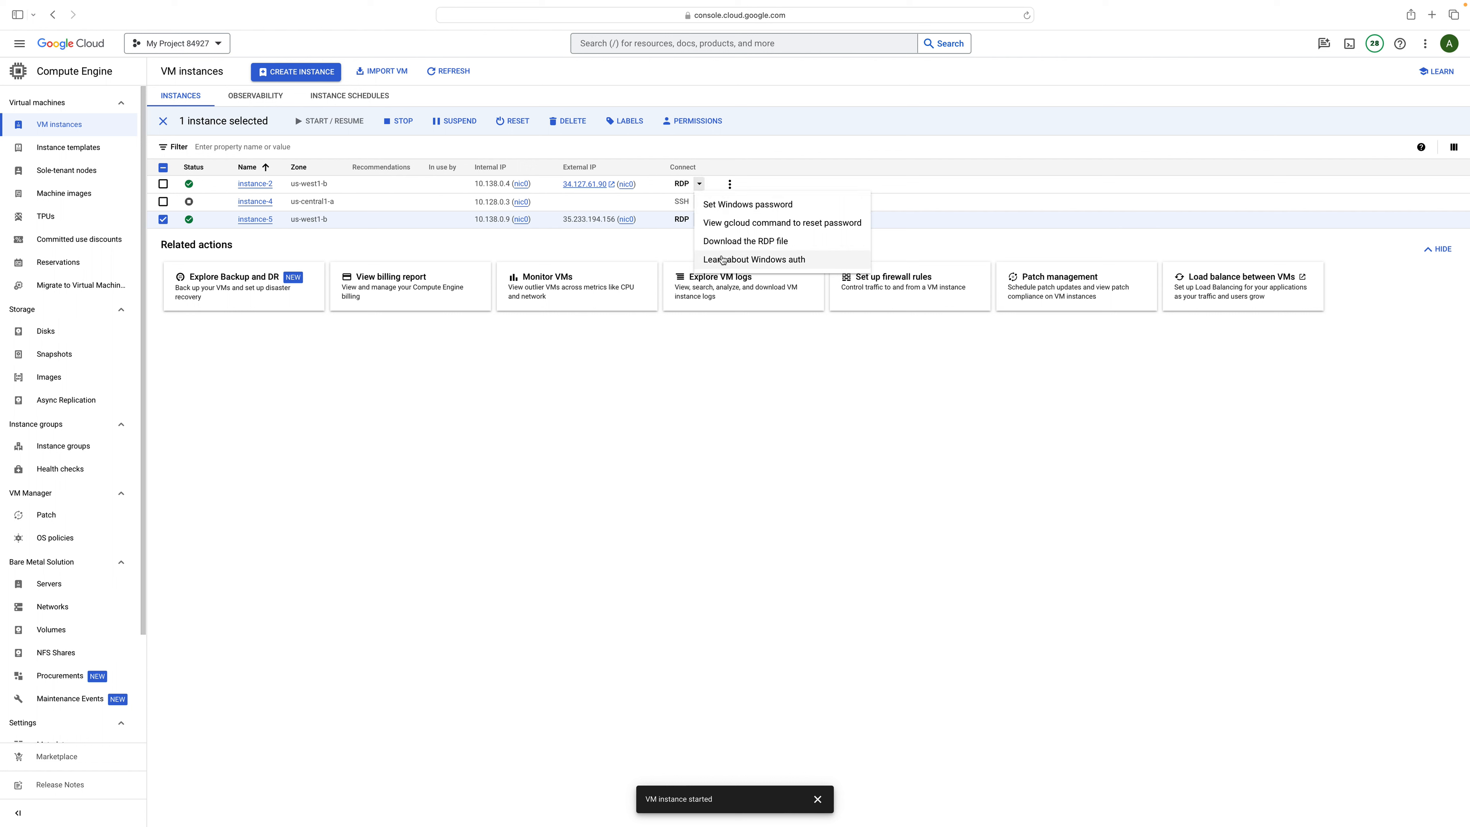
click(743, 241)
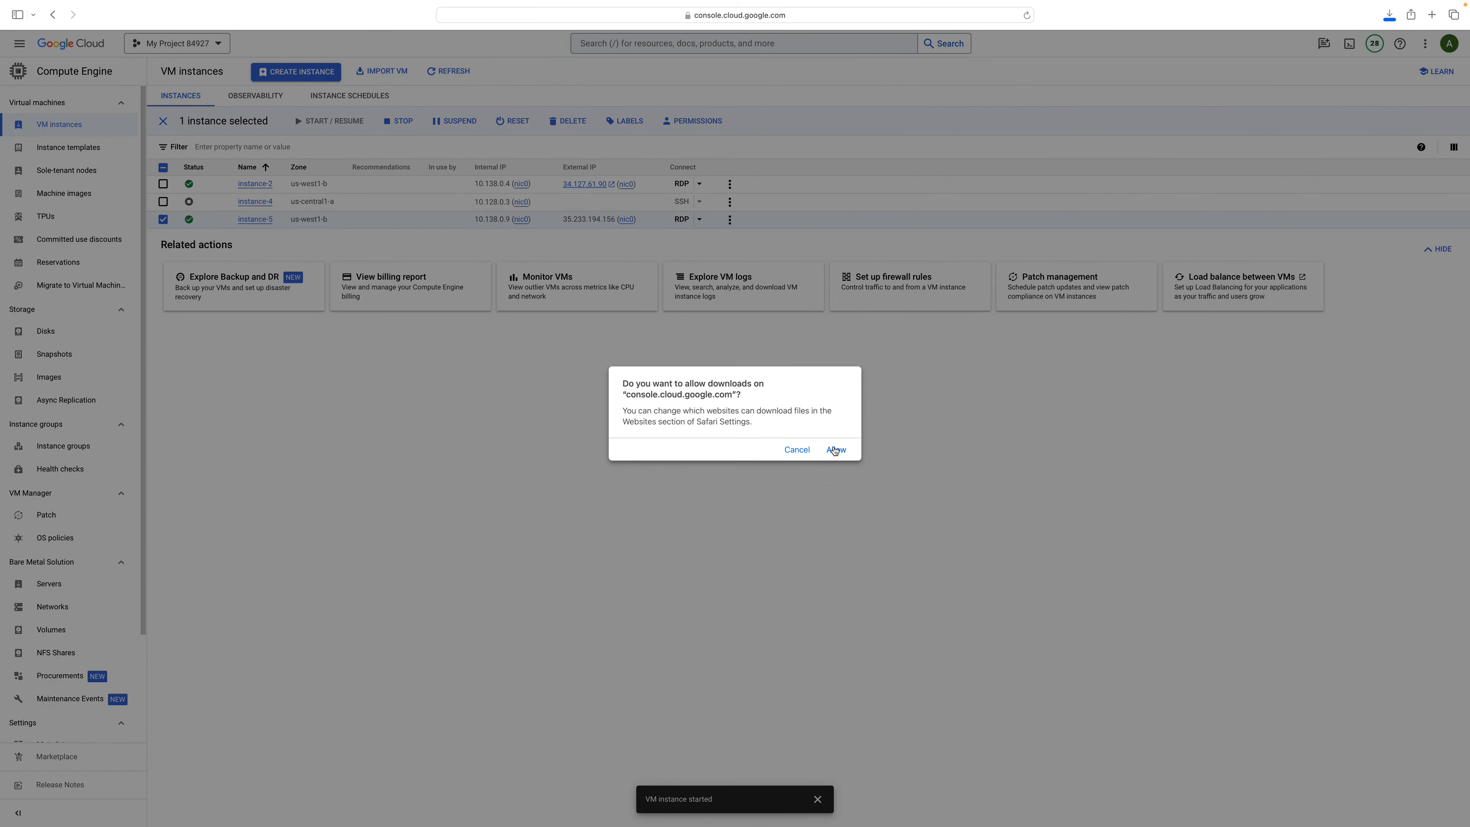
click(836, 450)
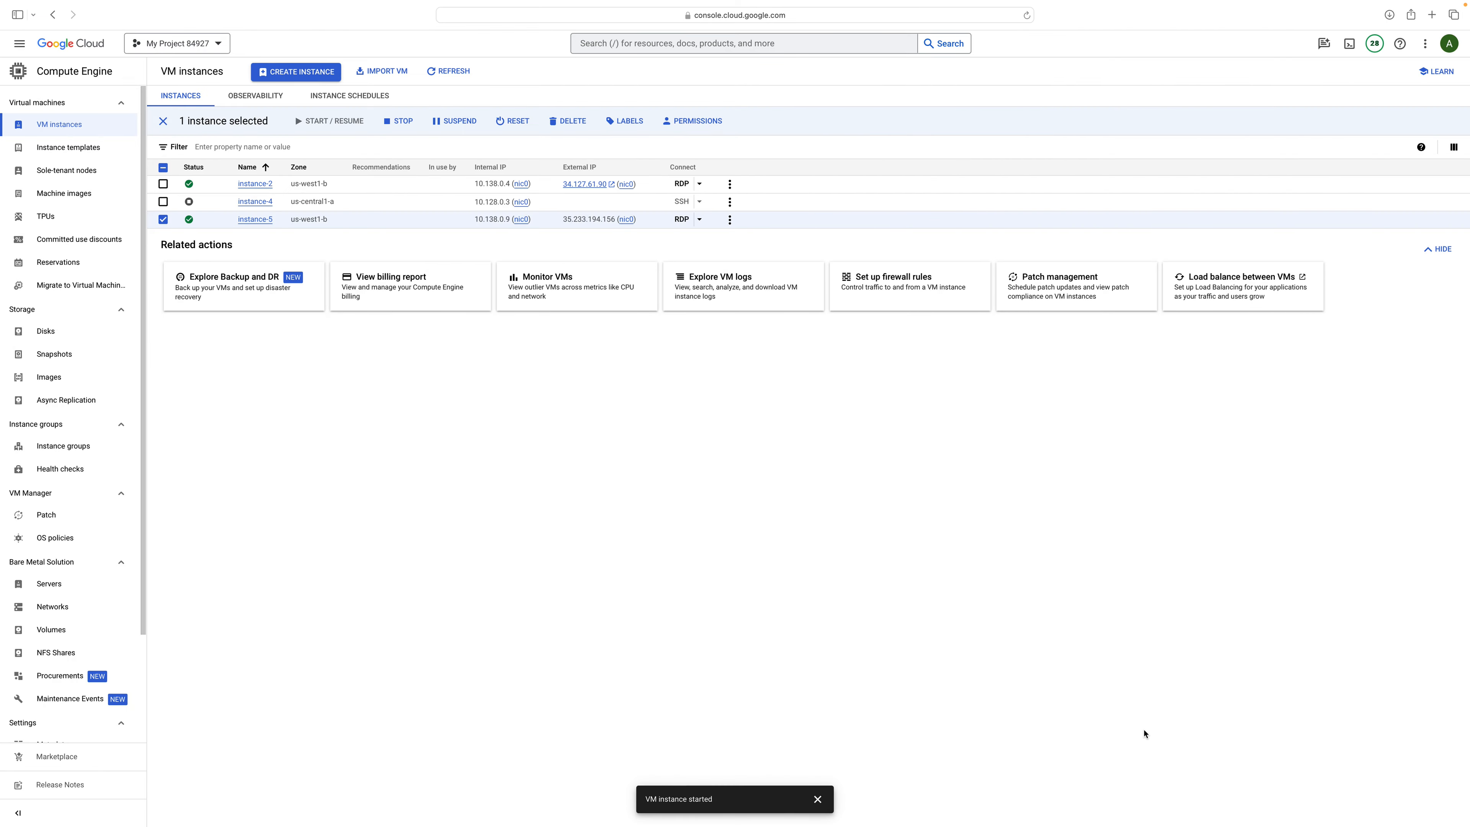
Take Safari out of full screen and open the downloaded RDP file in Microsoft Remote Desktop.
click(41, 6)
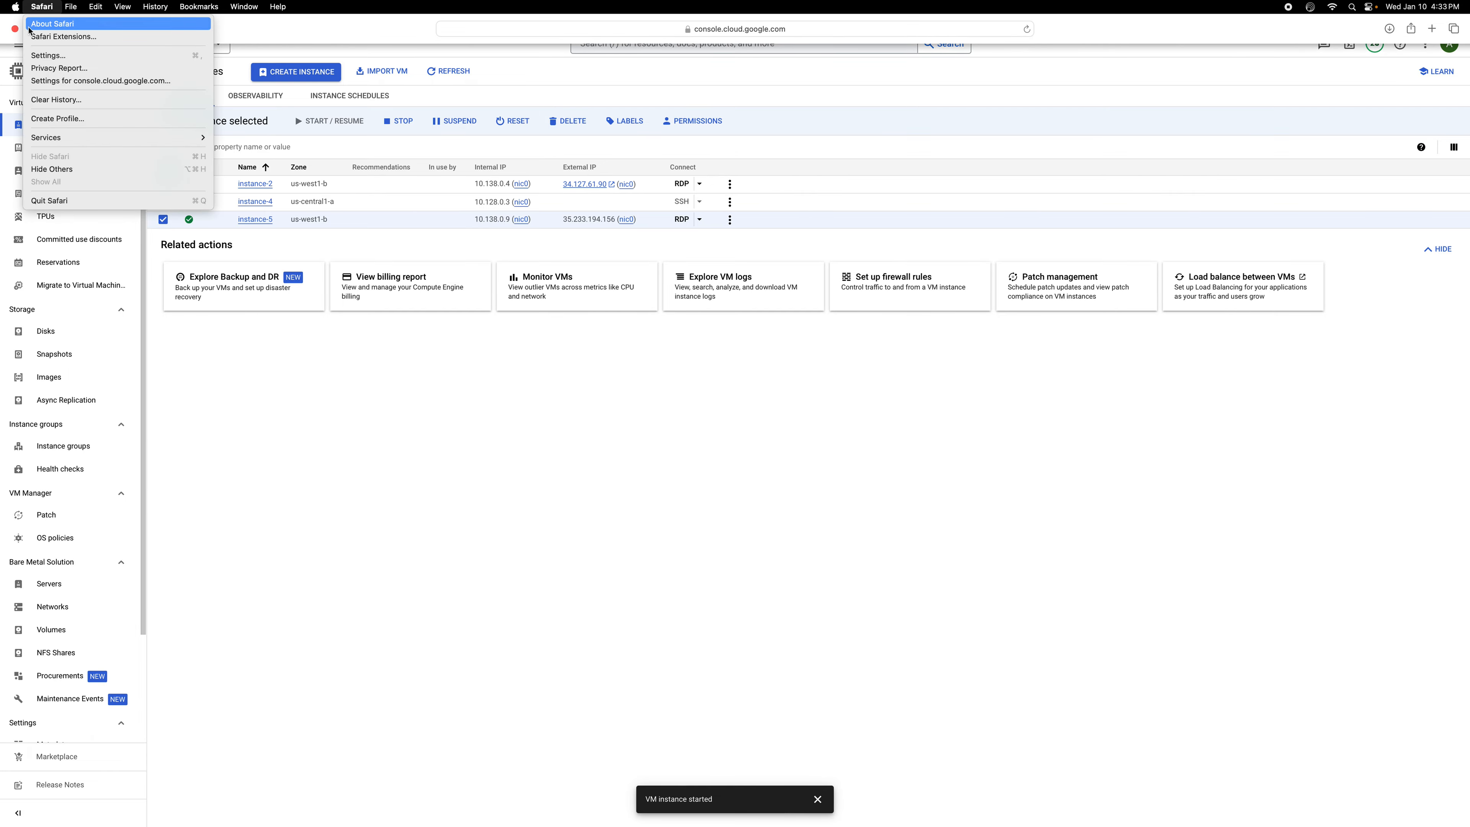
click(250, 43)
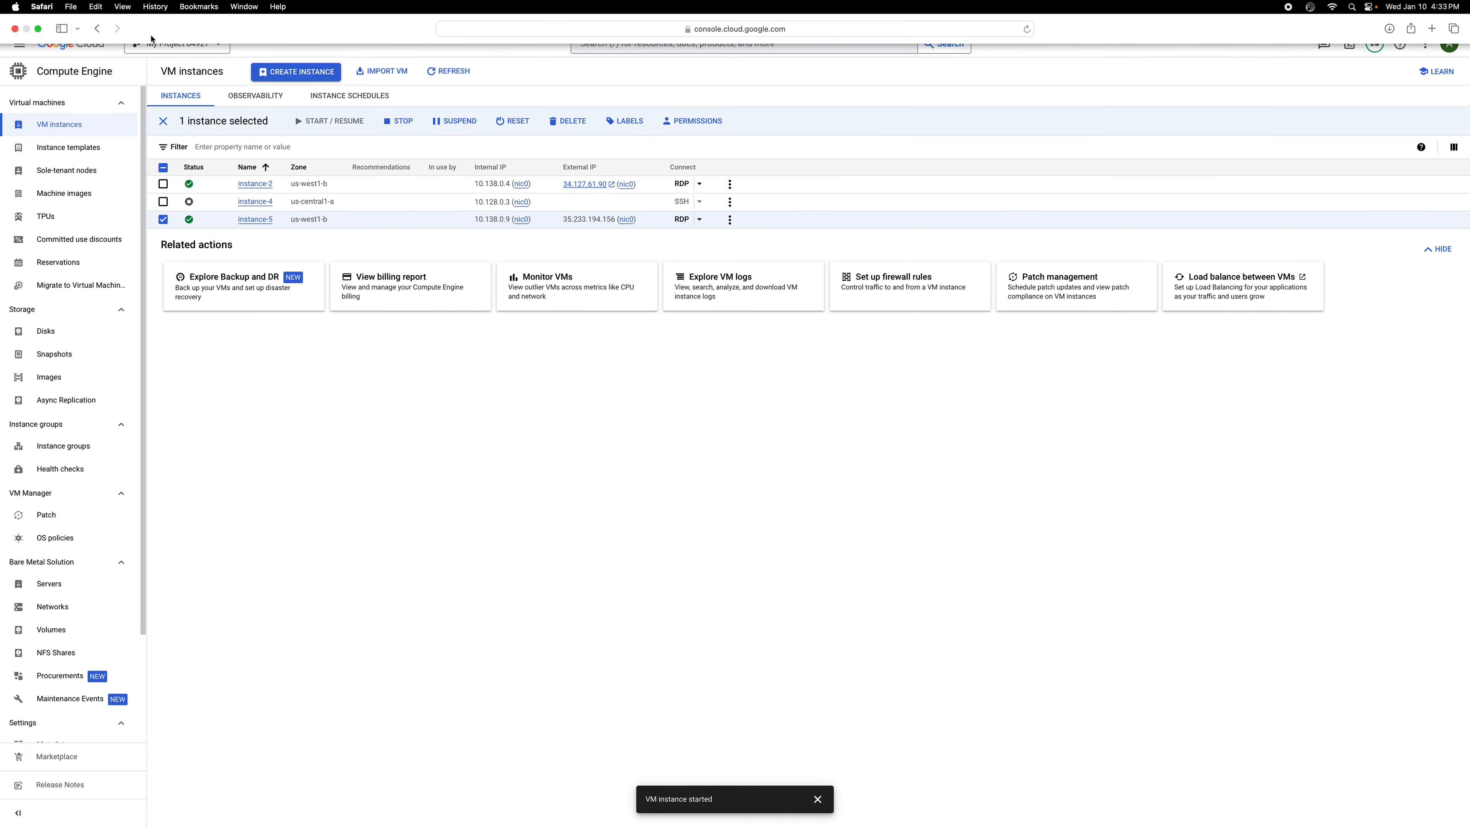
click(39, 29)
click(1175, 797)
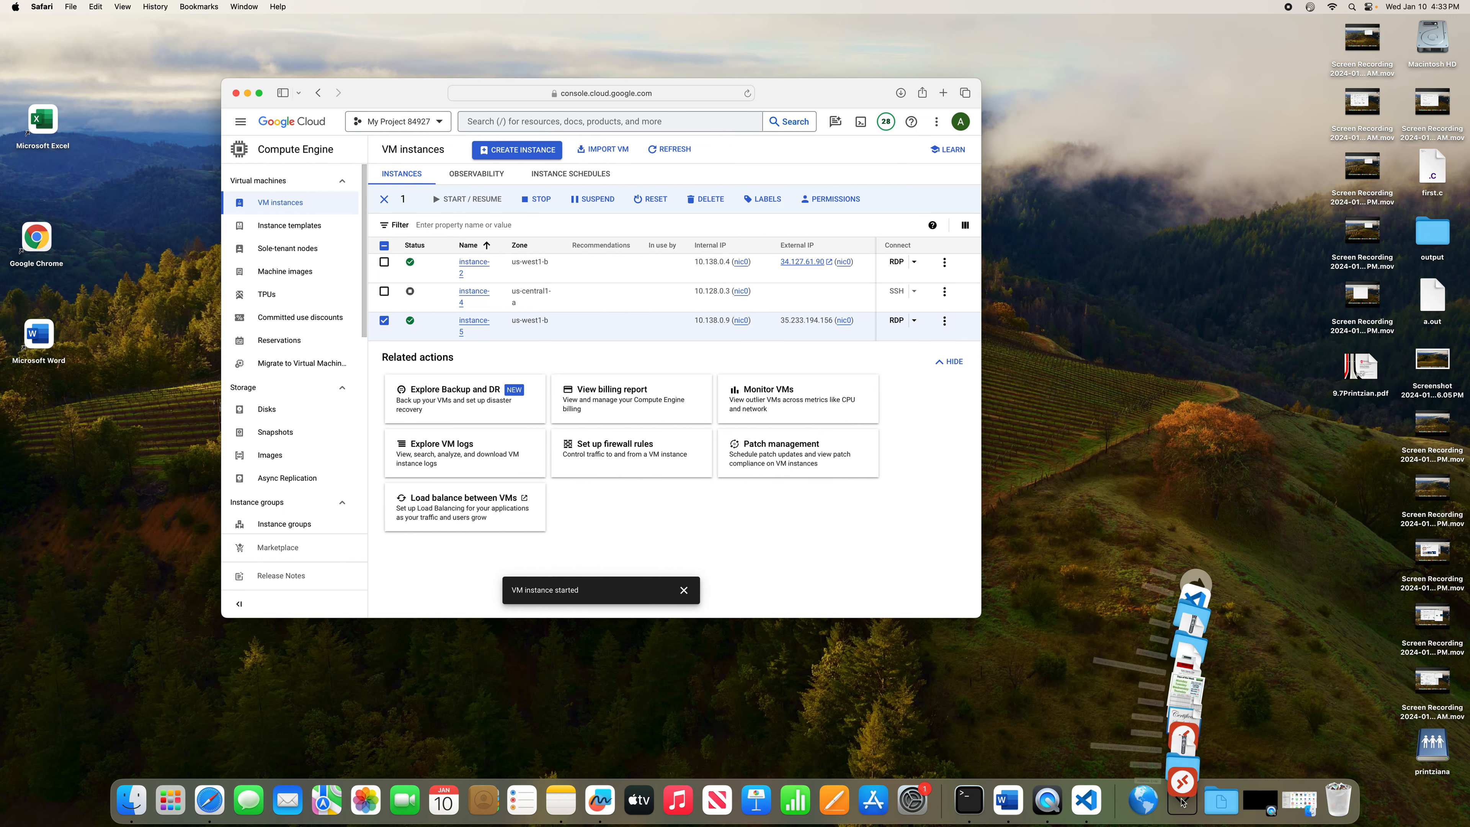
click(1180, 756)
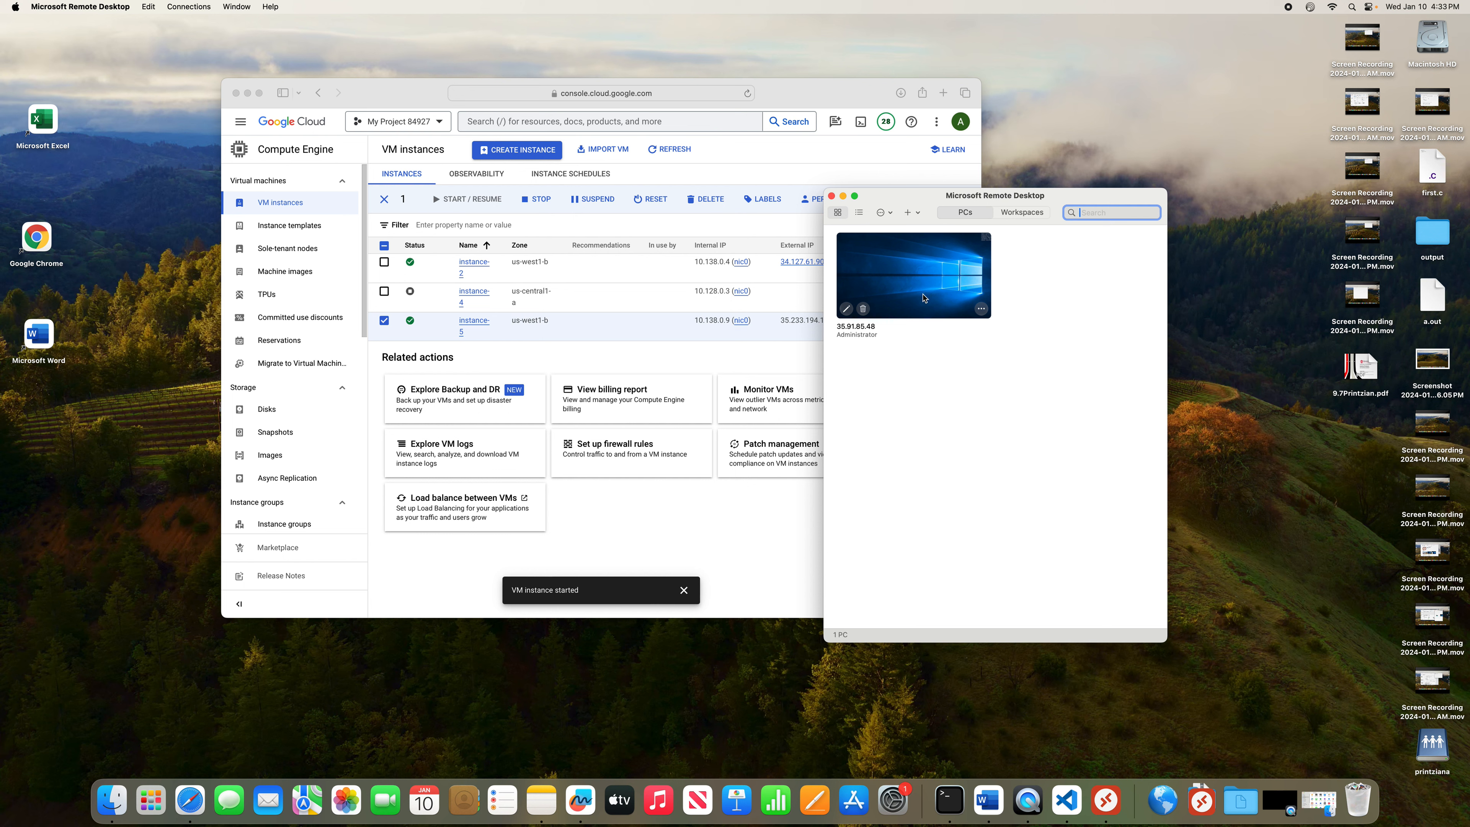
Try twice to connect to the saved PC 35.91.85.48 in Microsoft Remote Desktop, and close its main window.
click(113, 802)
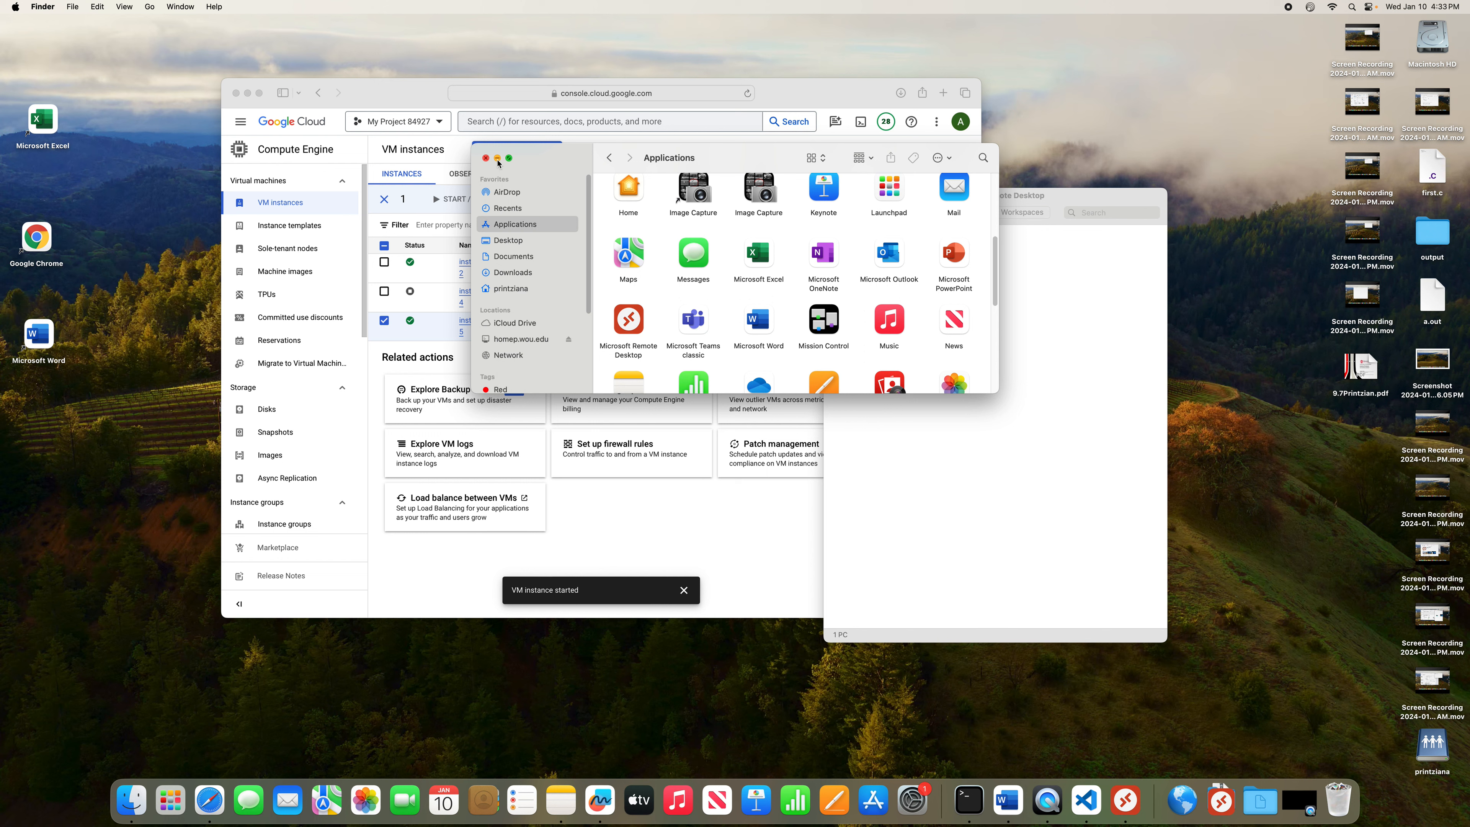
click(497, 159)
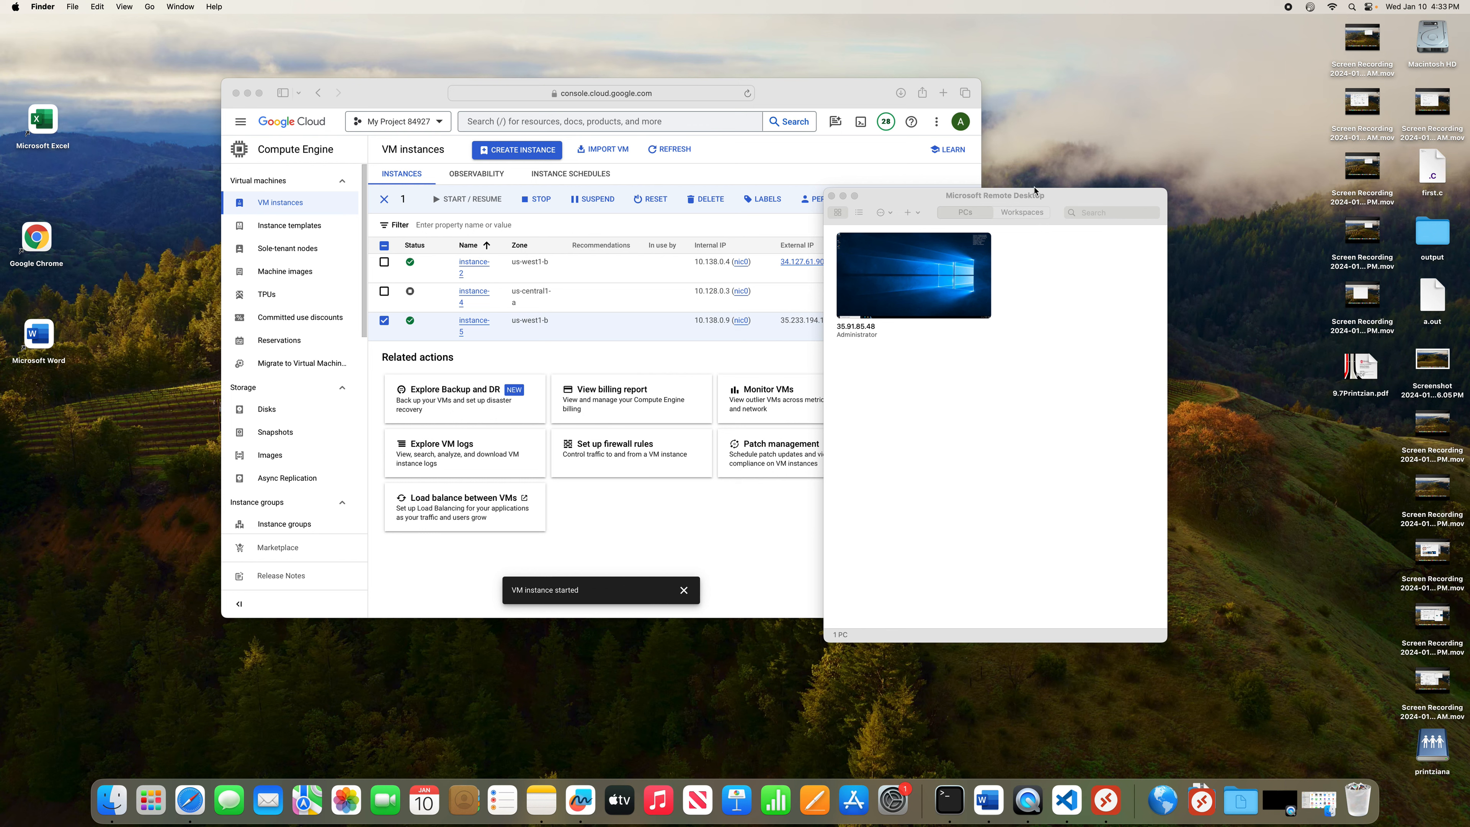
drag(1090, 197, 1123, 268)
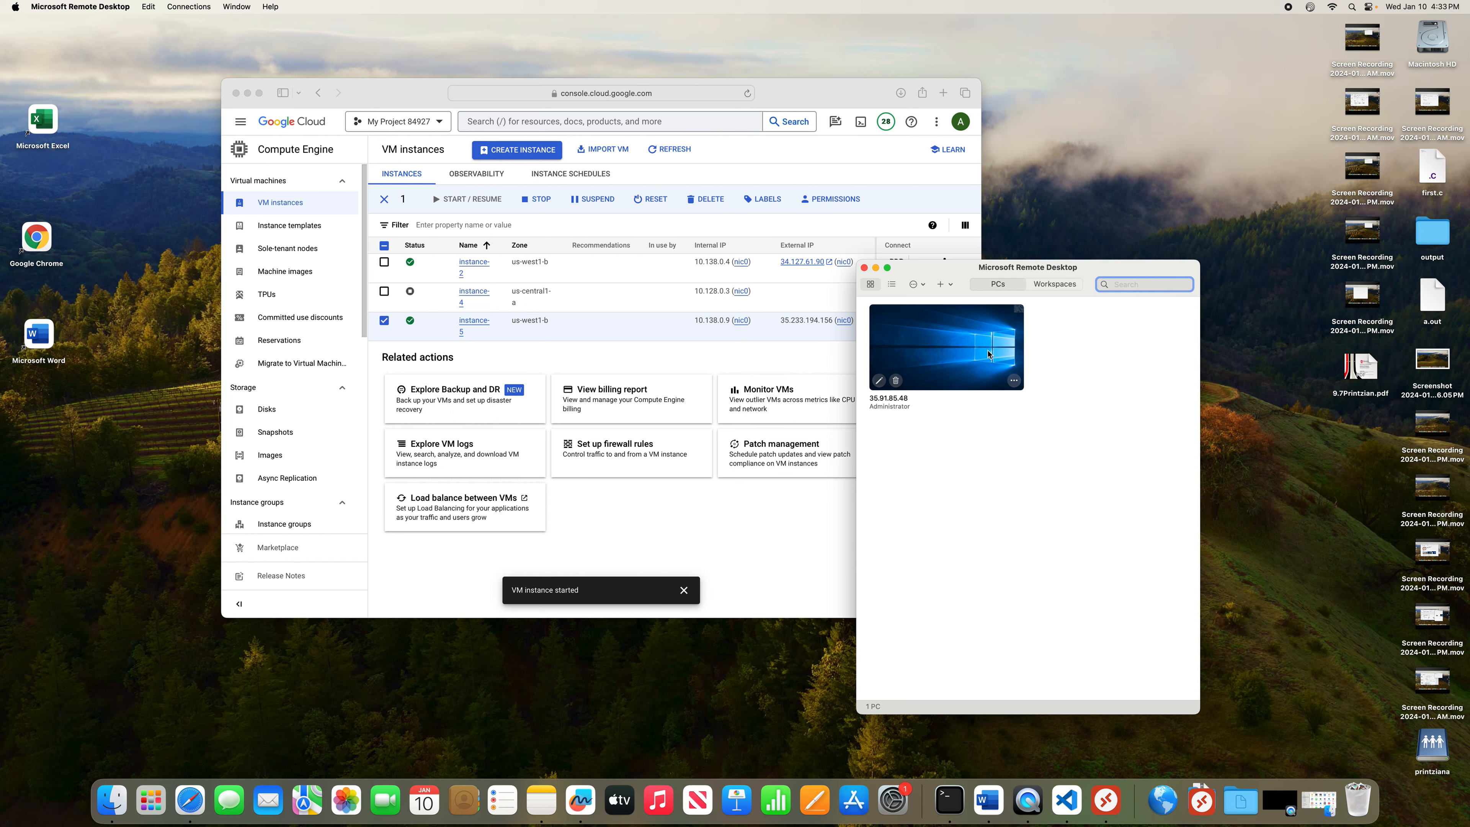
double_click(989, 355)
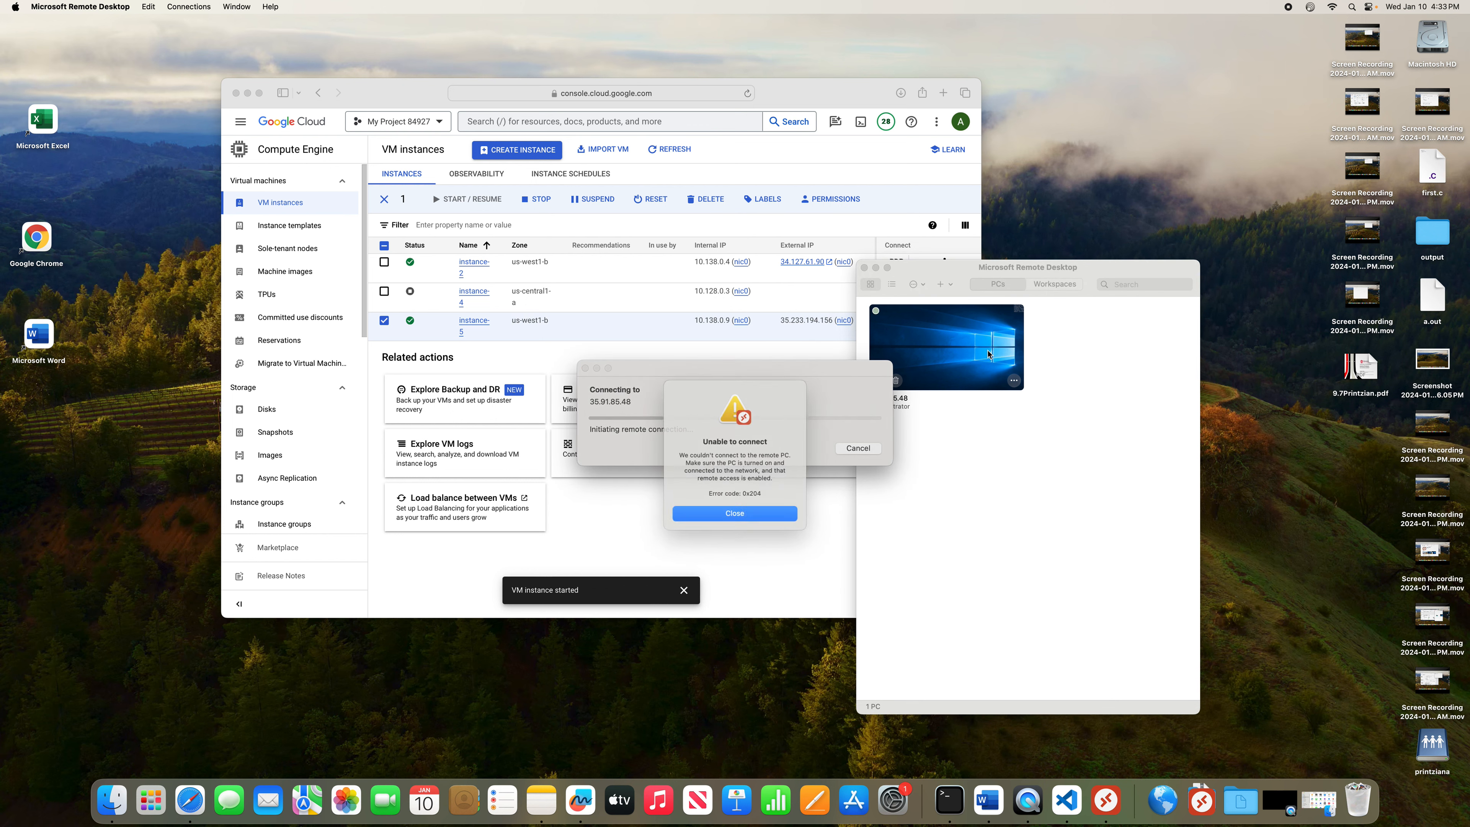
click(734, 516)
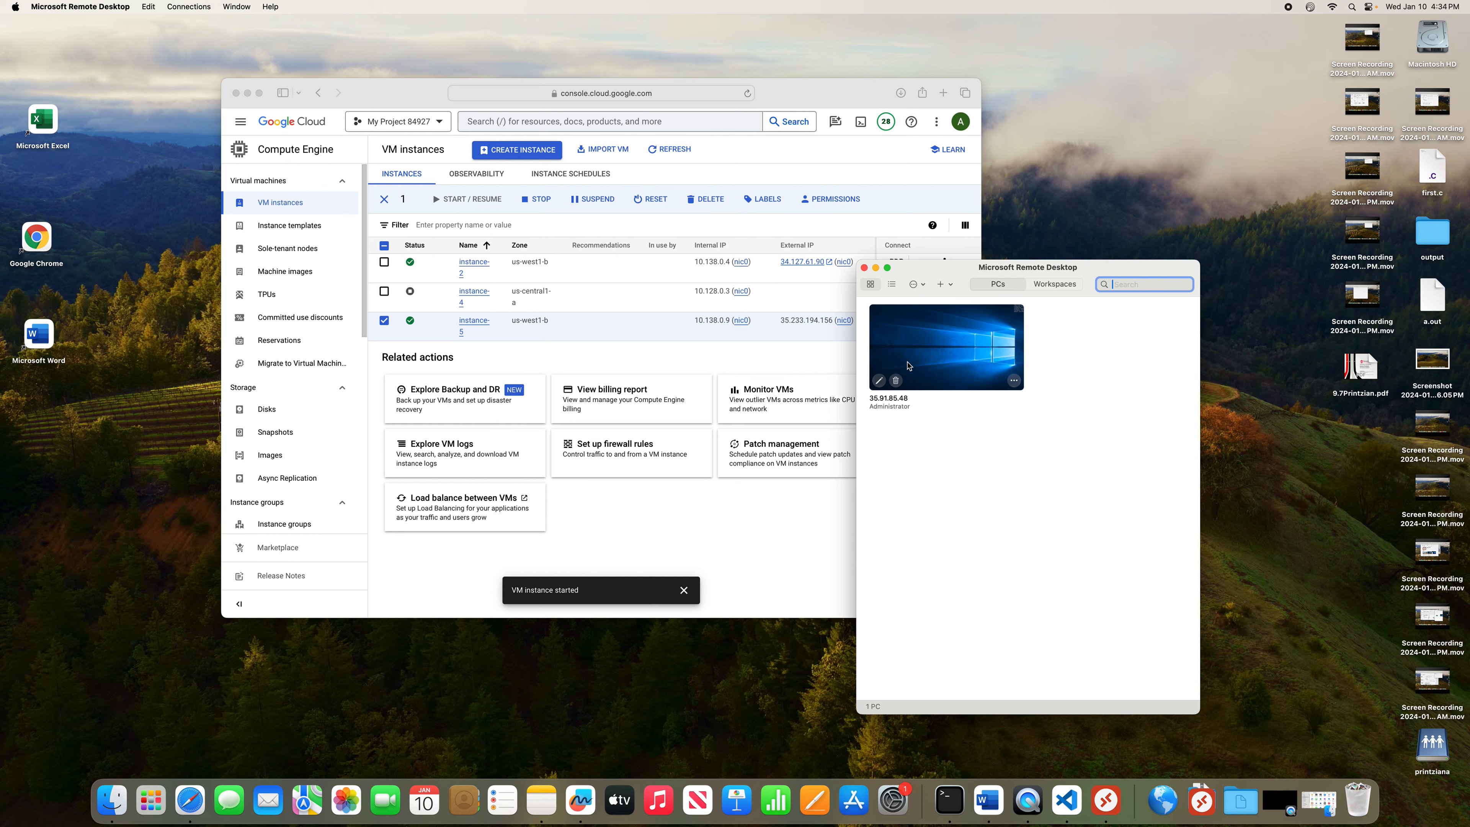
double_click(926, 371)
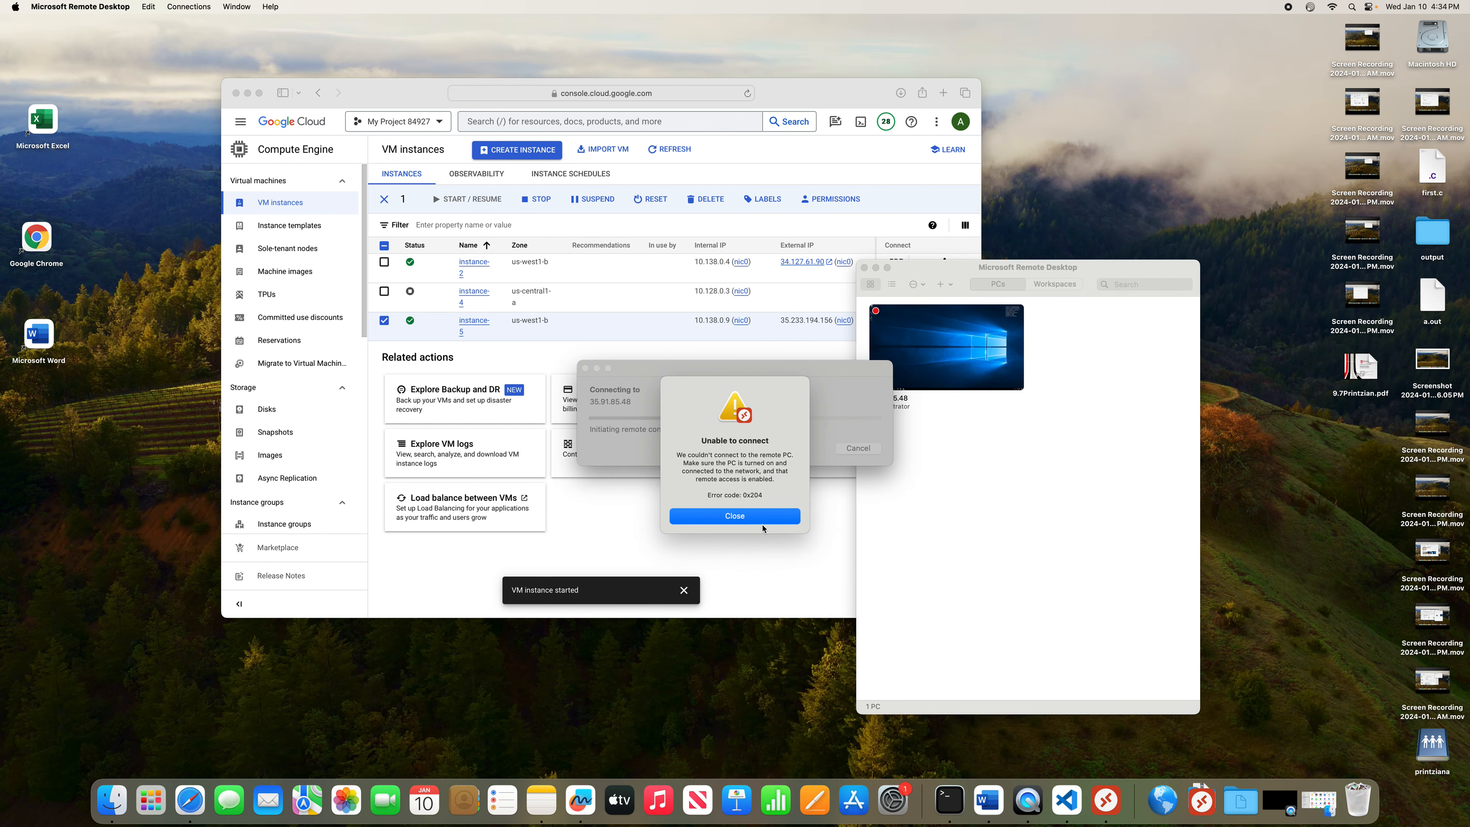
click(757, 517)
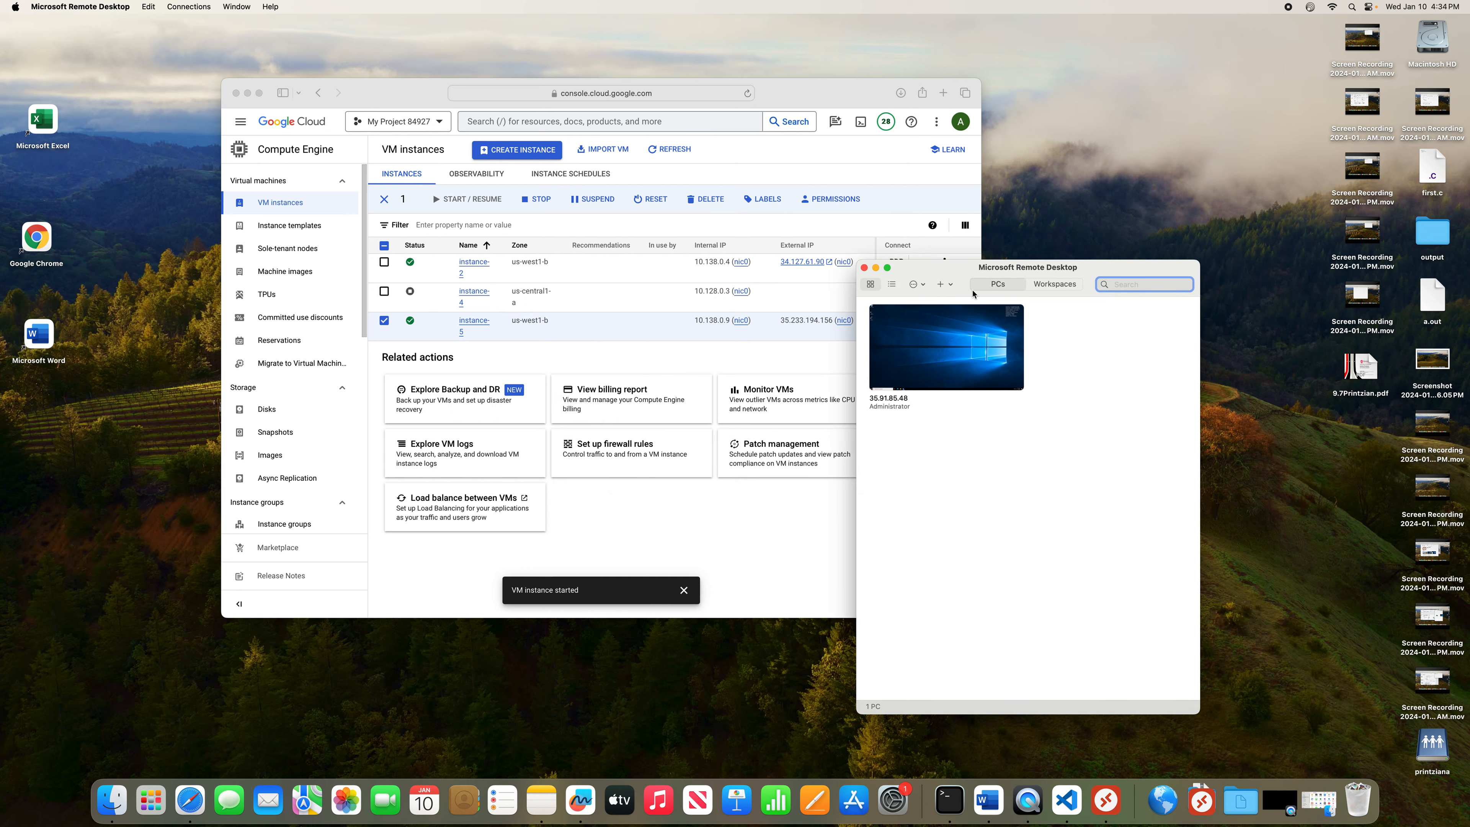
click(1055, 284)
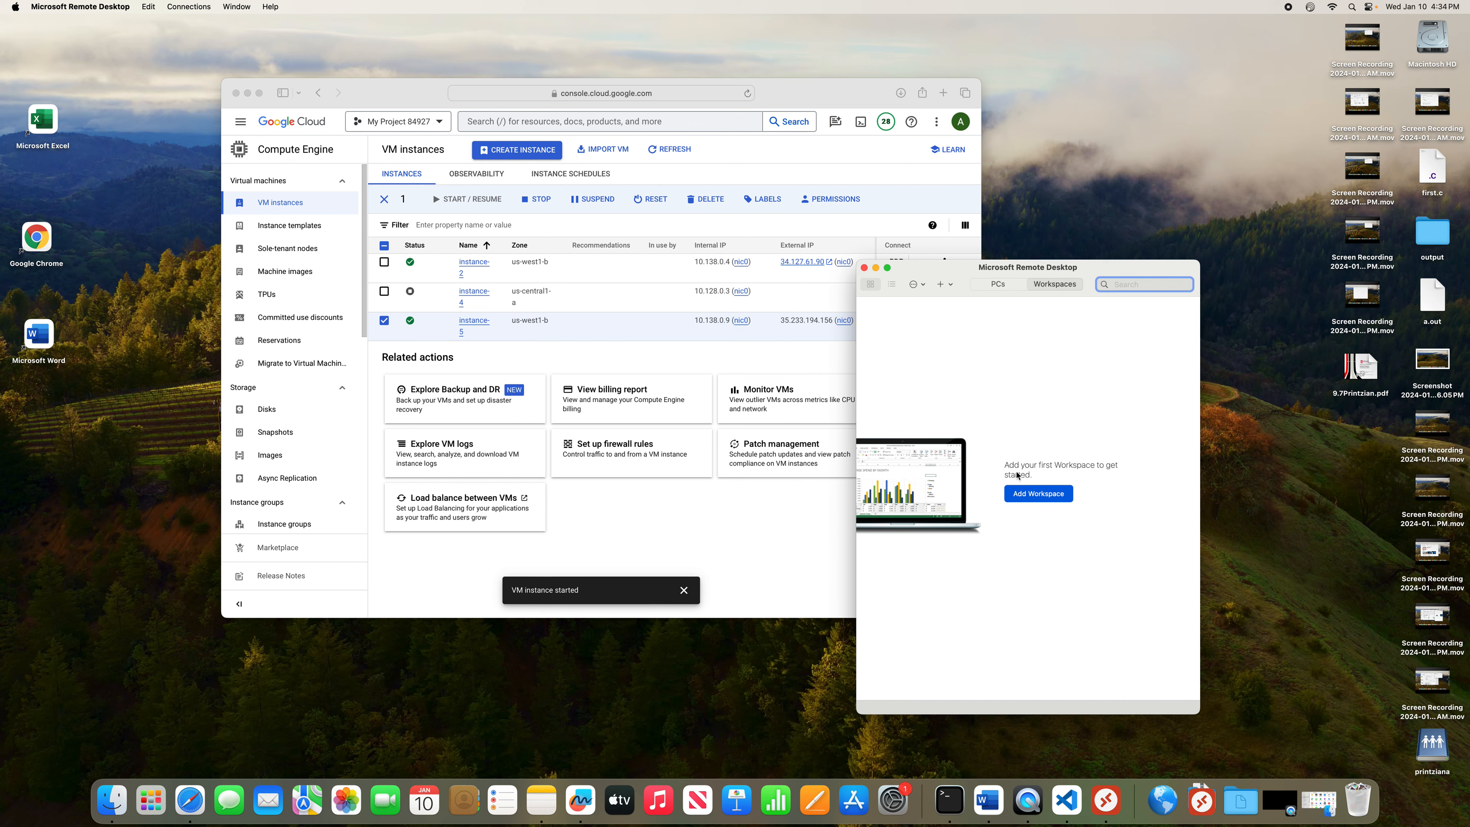
click(864, 268)
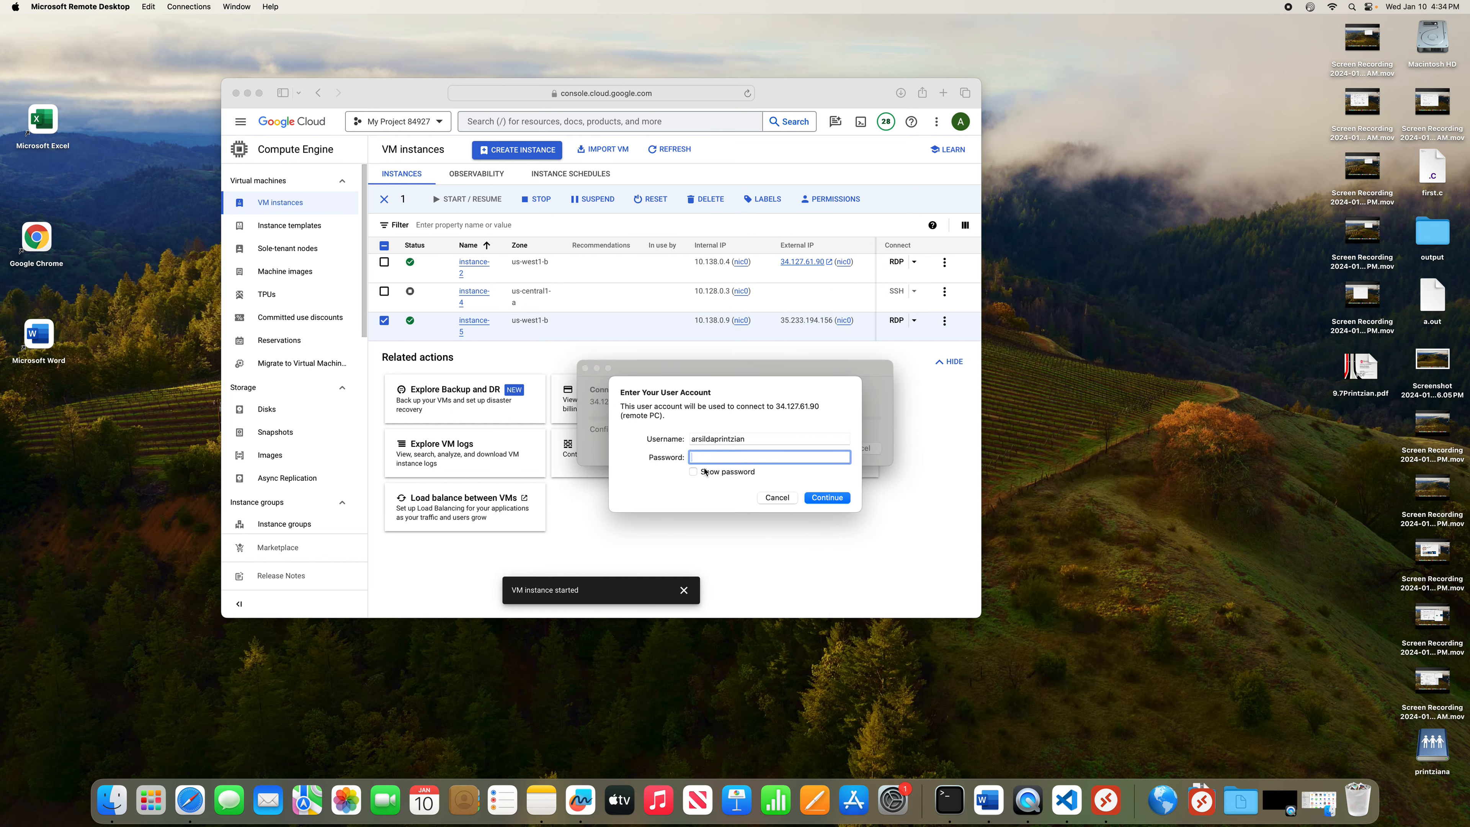
Dismiss the account prompt for 34.127.61.90 and reopen the downloaded instance-2.rdp file.
click(820, 502)
click(1202, 800)
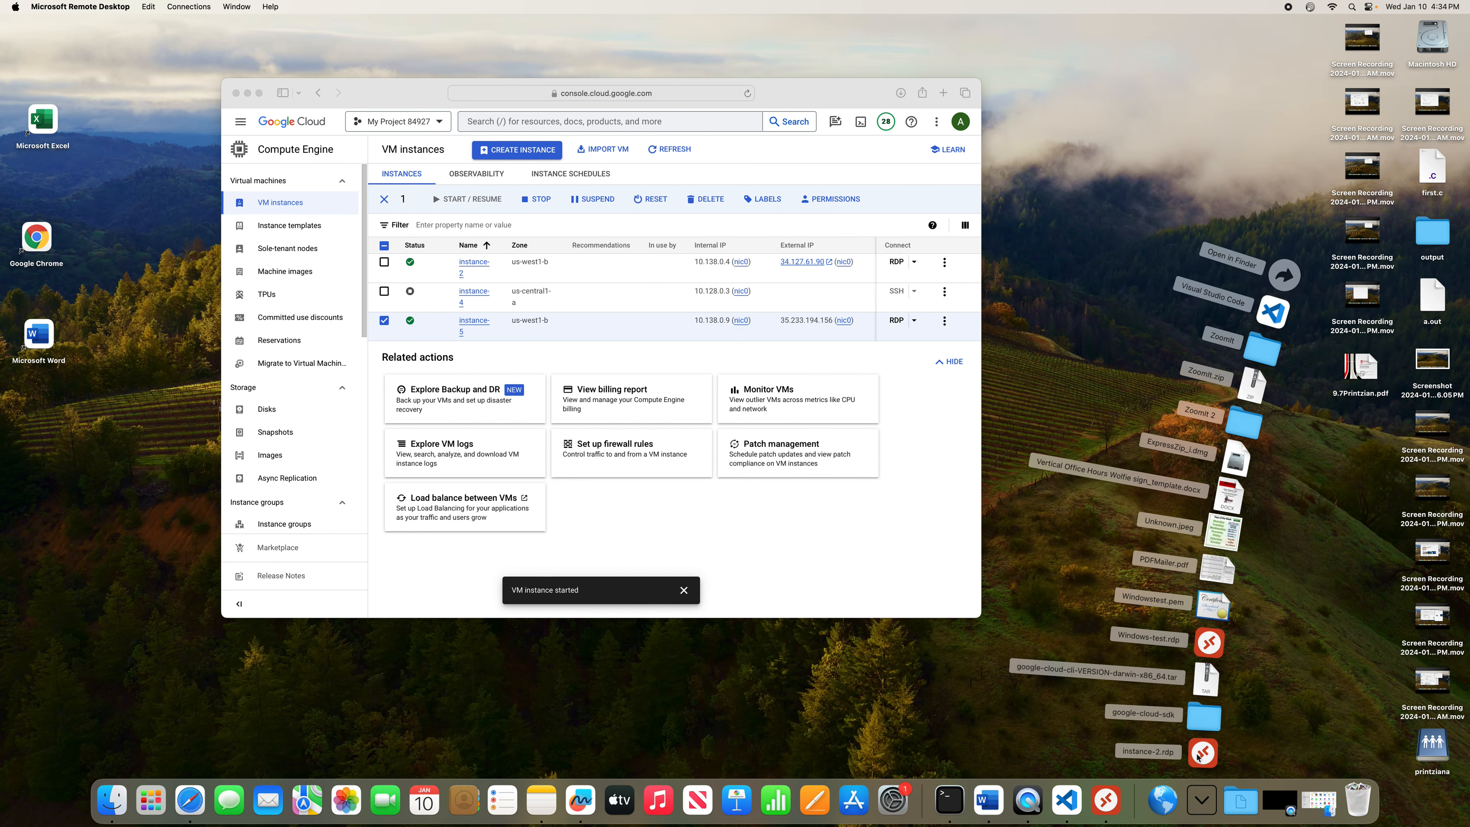
click(1196, 756)
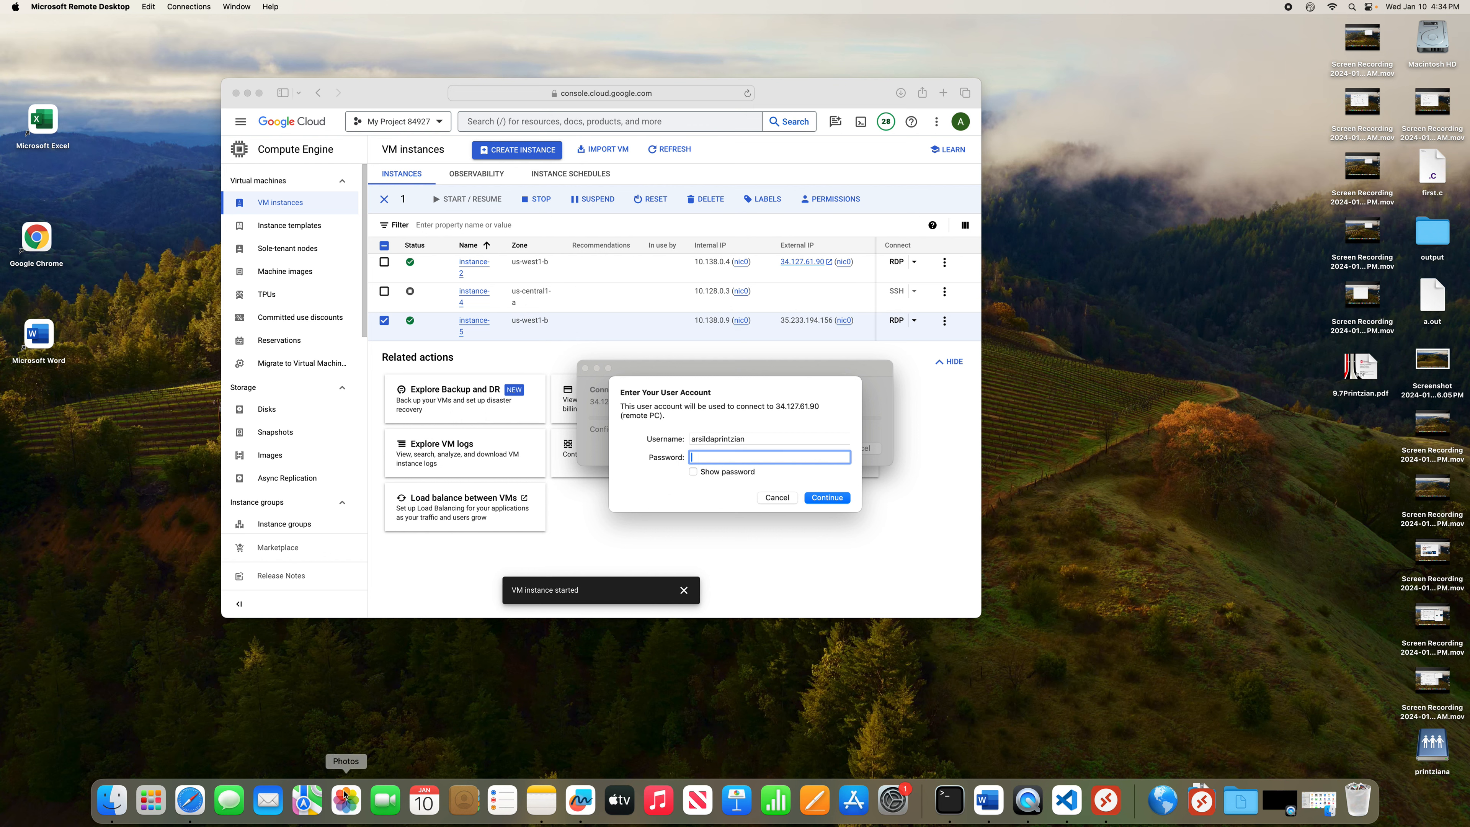
Switch to Finder, open Microsoft Remote Desktop from the Applications folder and close the Finder window.
click(121, 801)
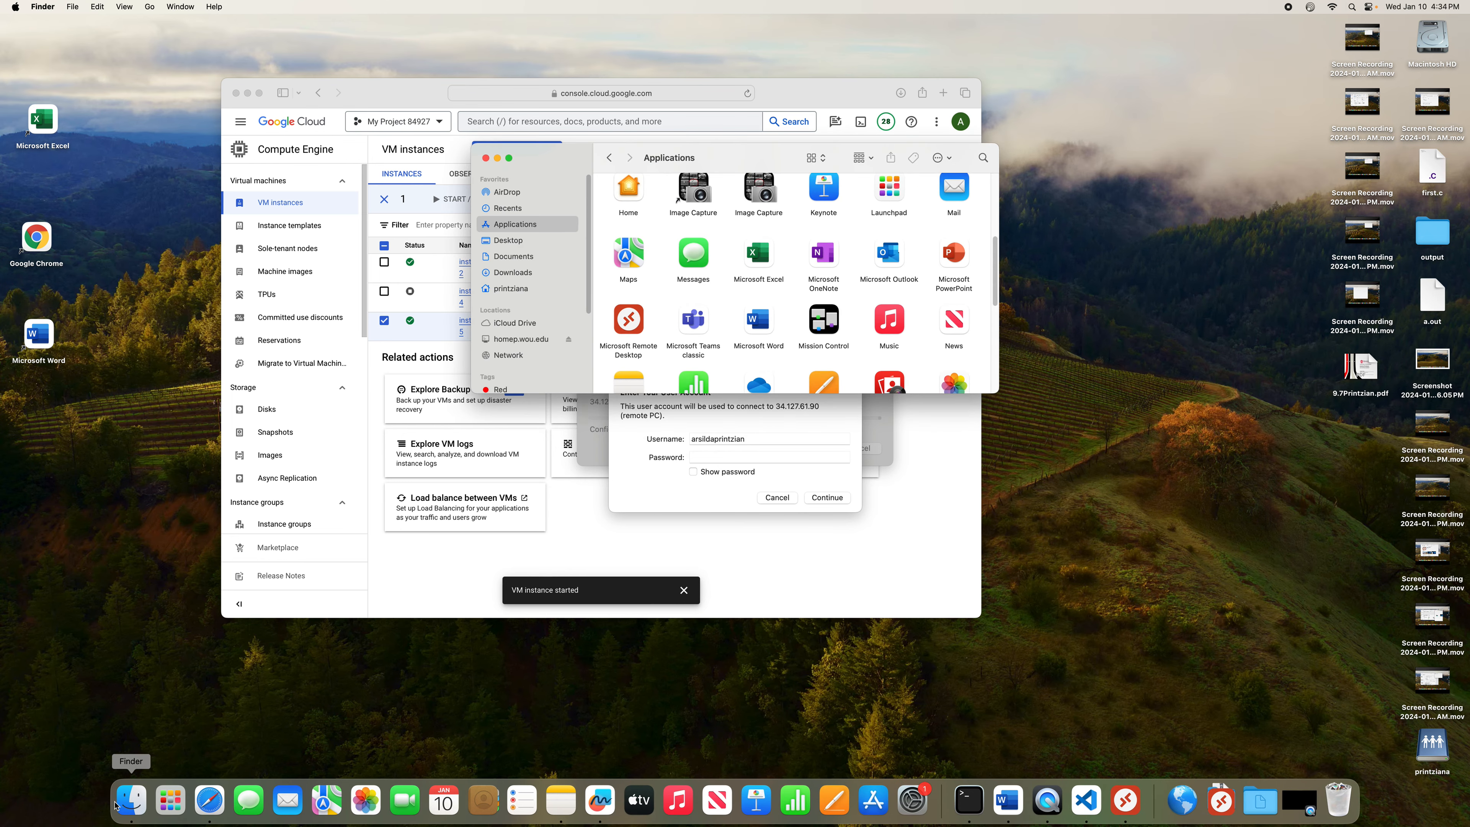
double_click(623, 320)
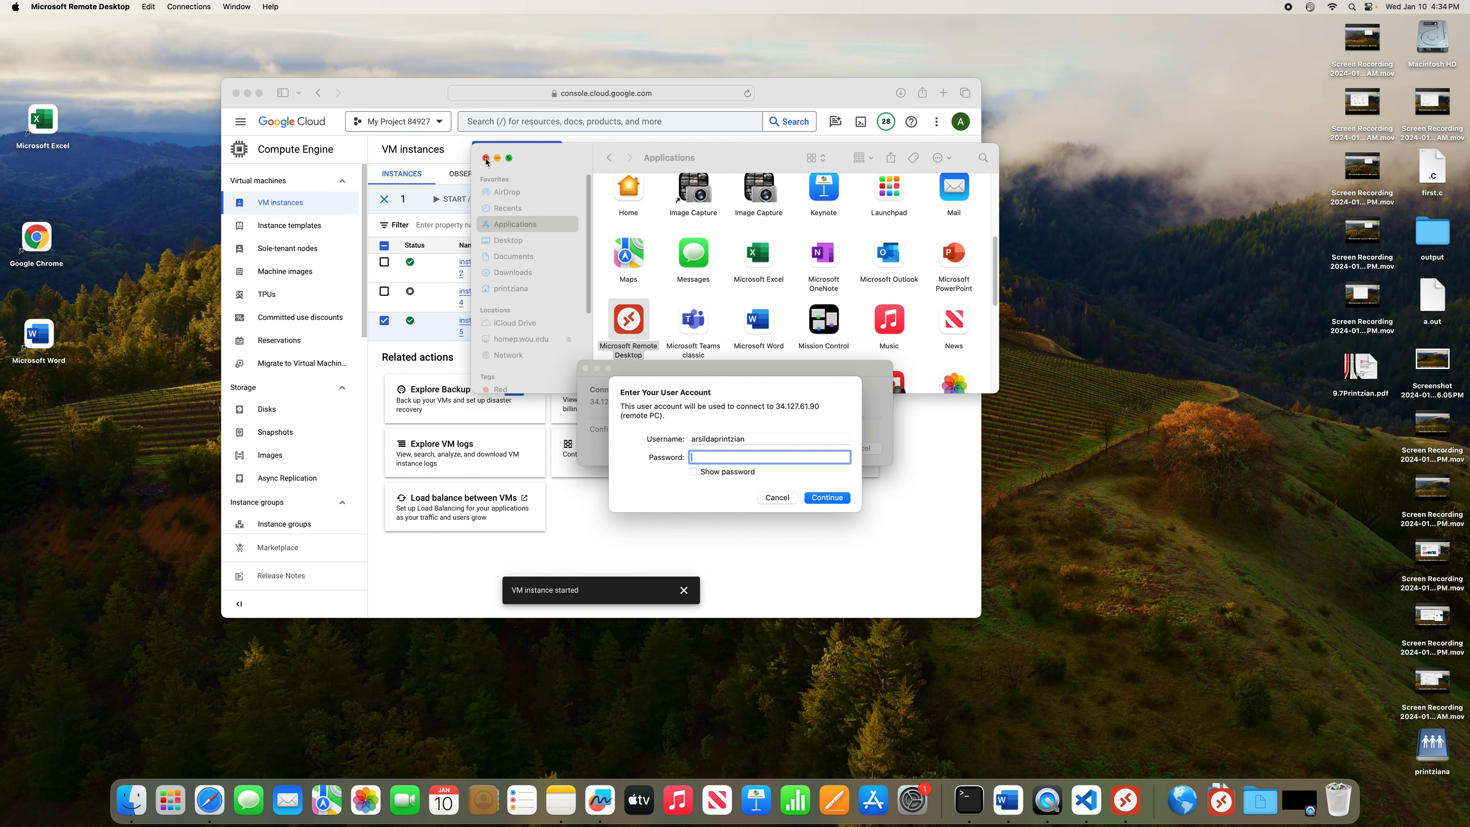
click(486, 158)
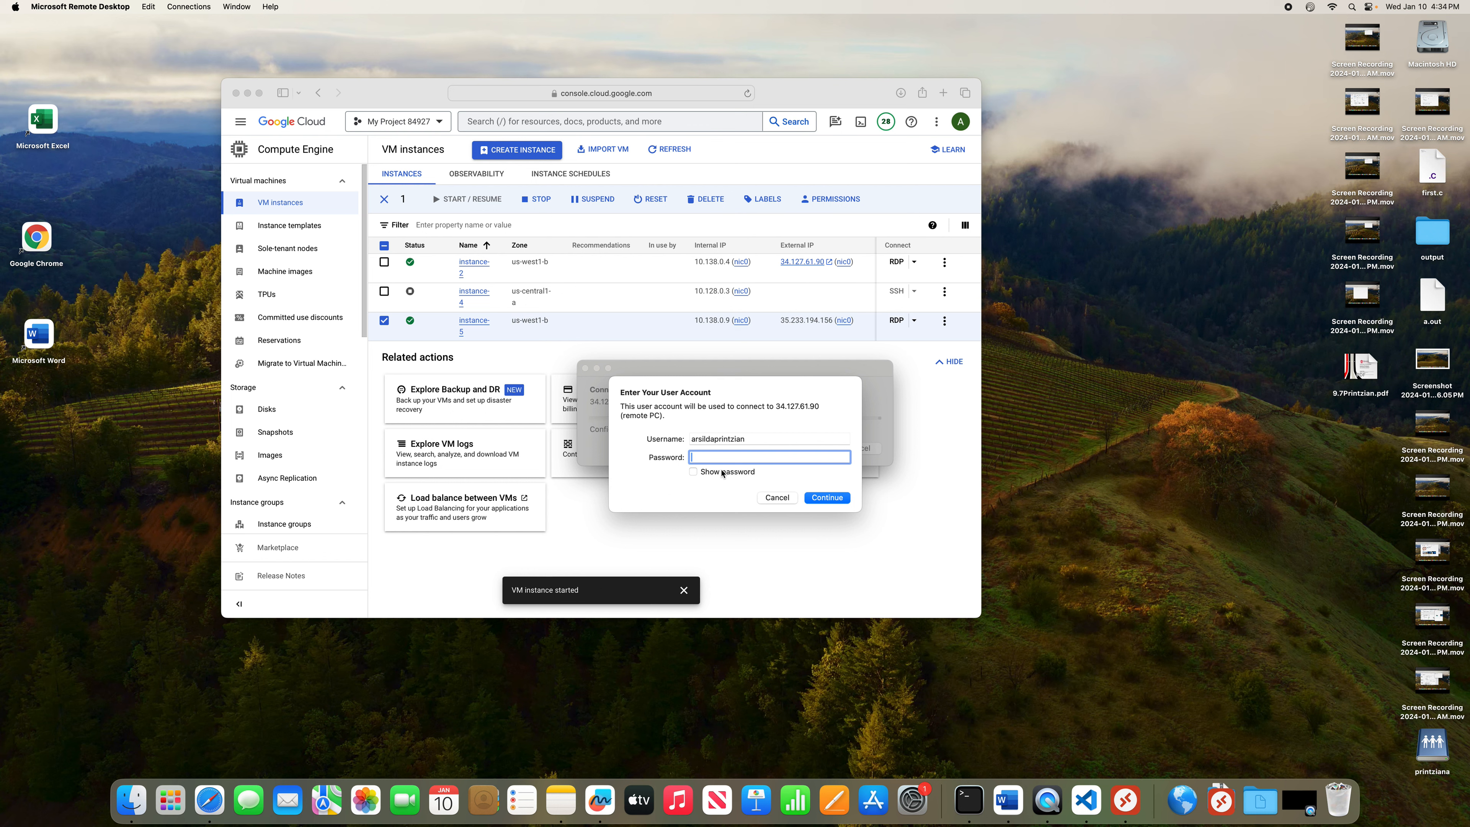
In the Google Cloud console, set a new Windows password for instance-2 with the suggested username and copy the generated password.
click(914, 265)
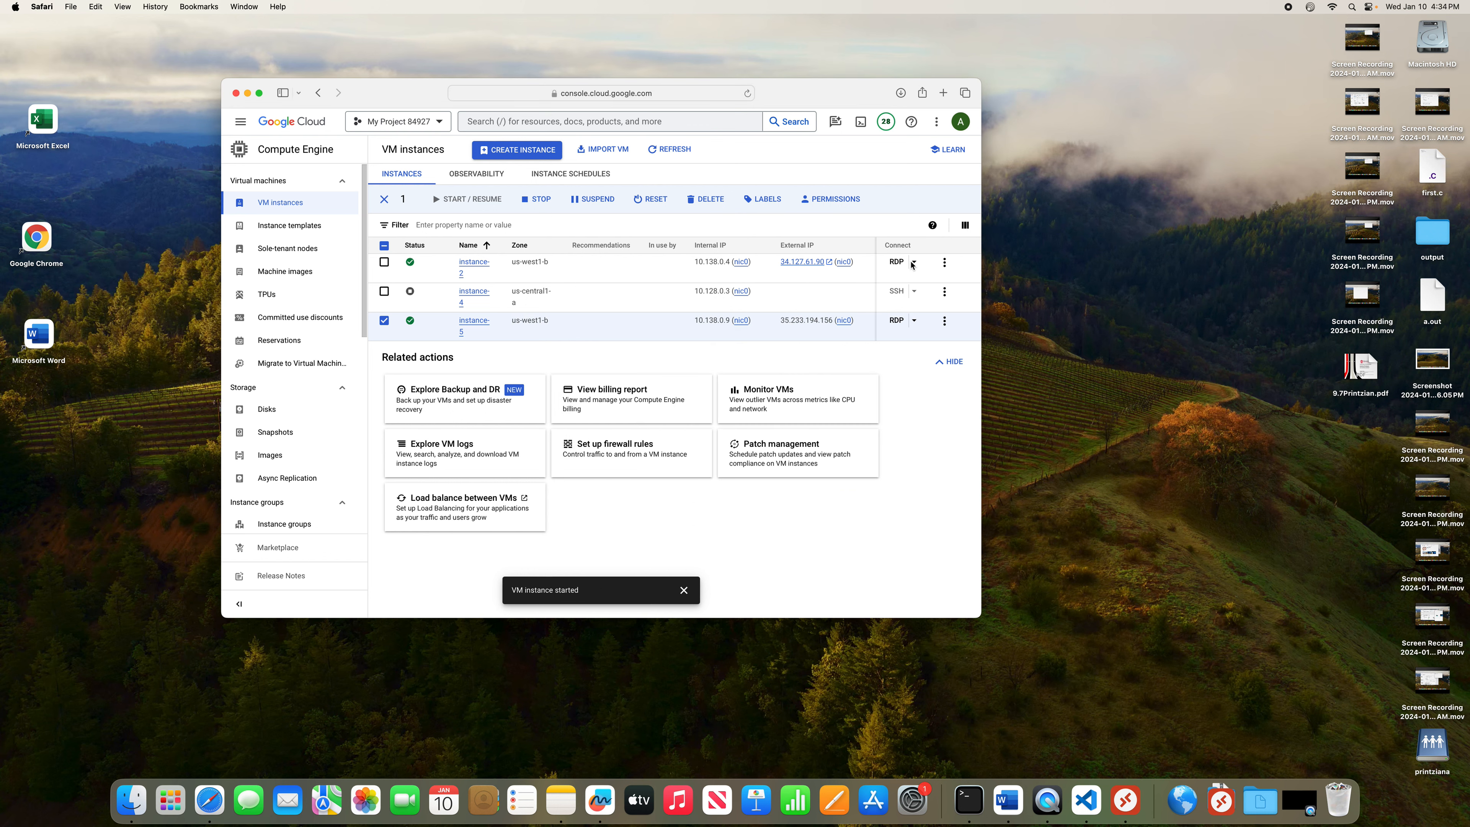
click(914, 263)
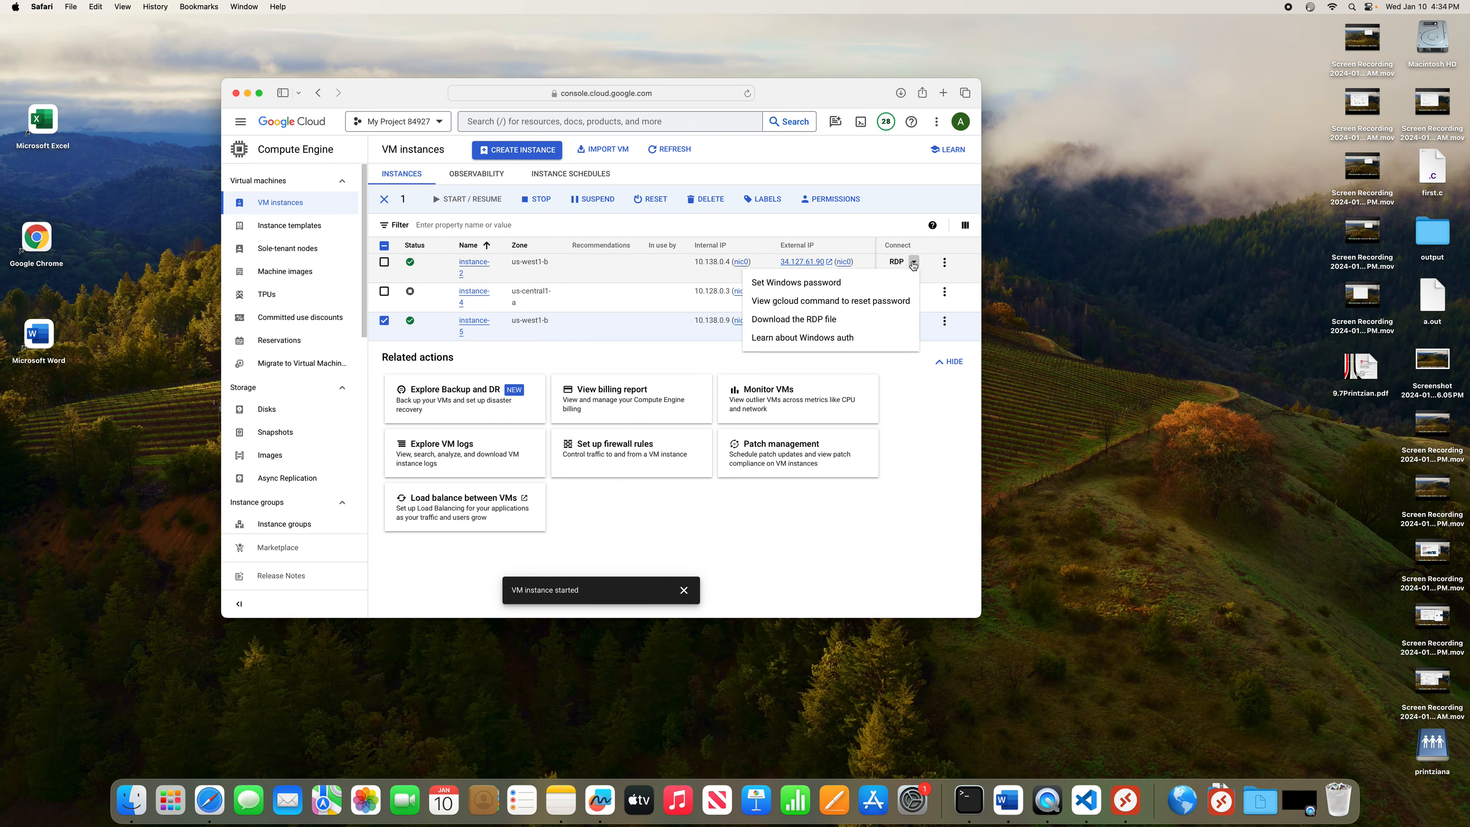
click(841, 284)
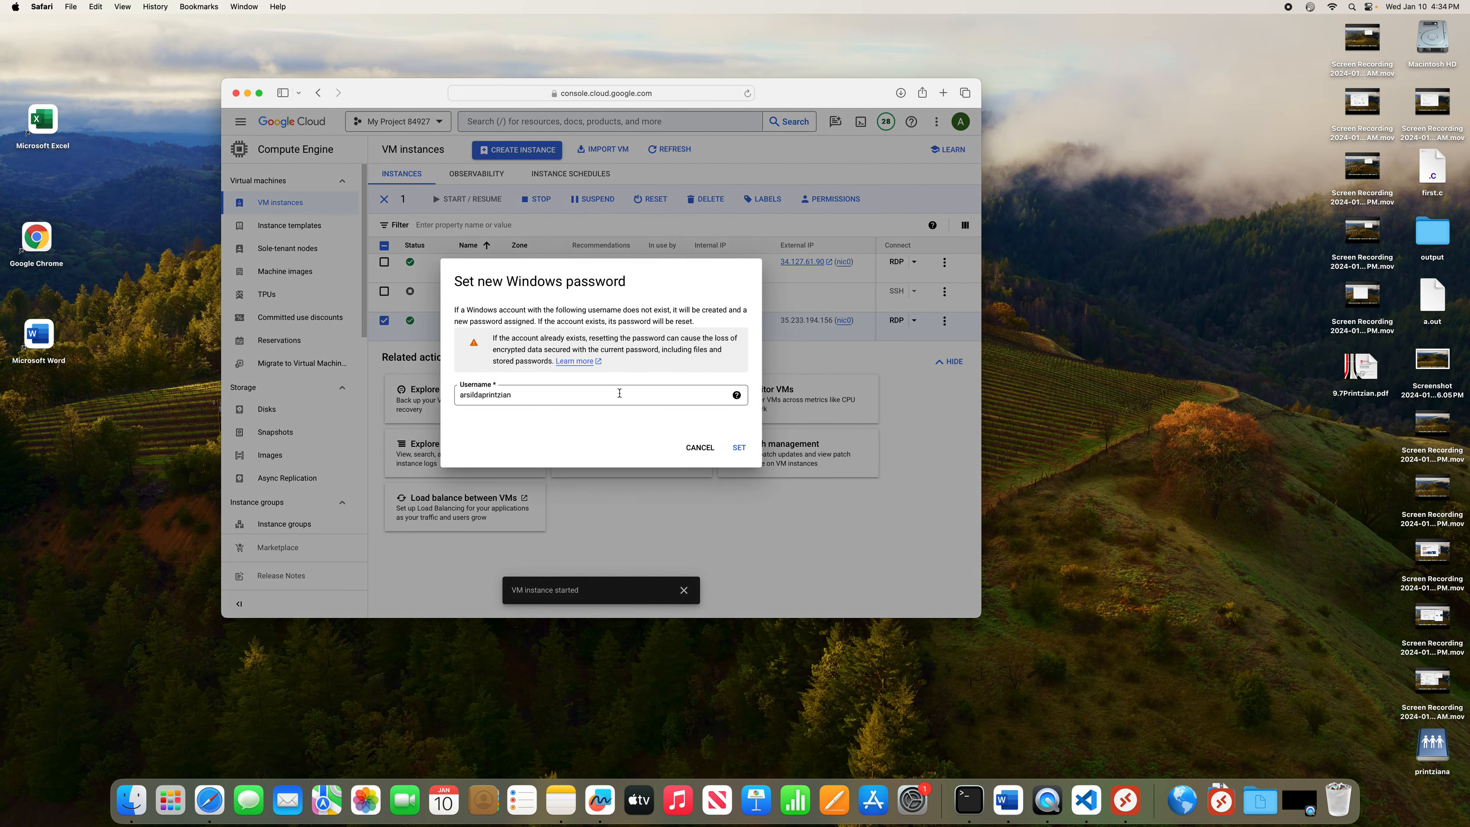
click(739, 448)
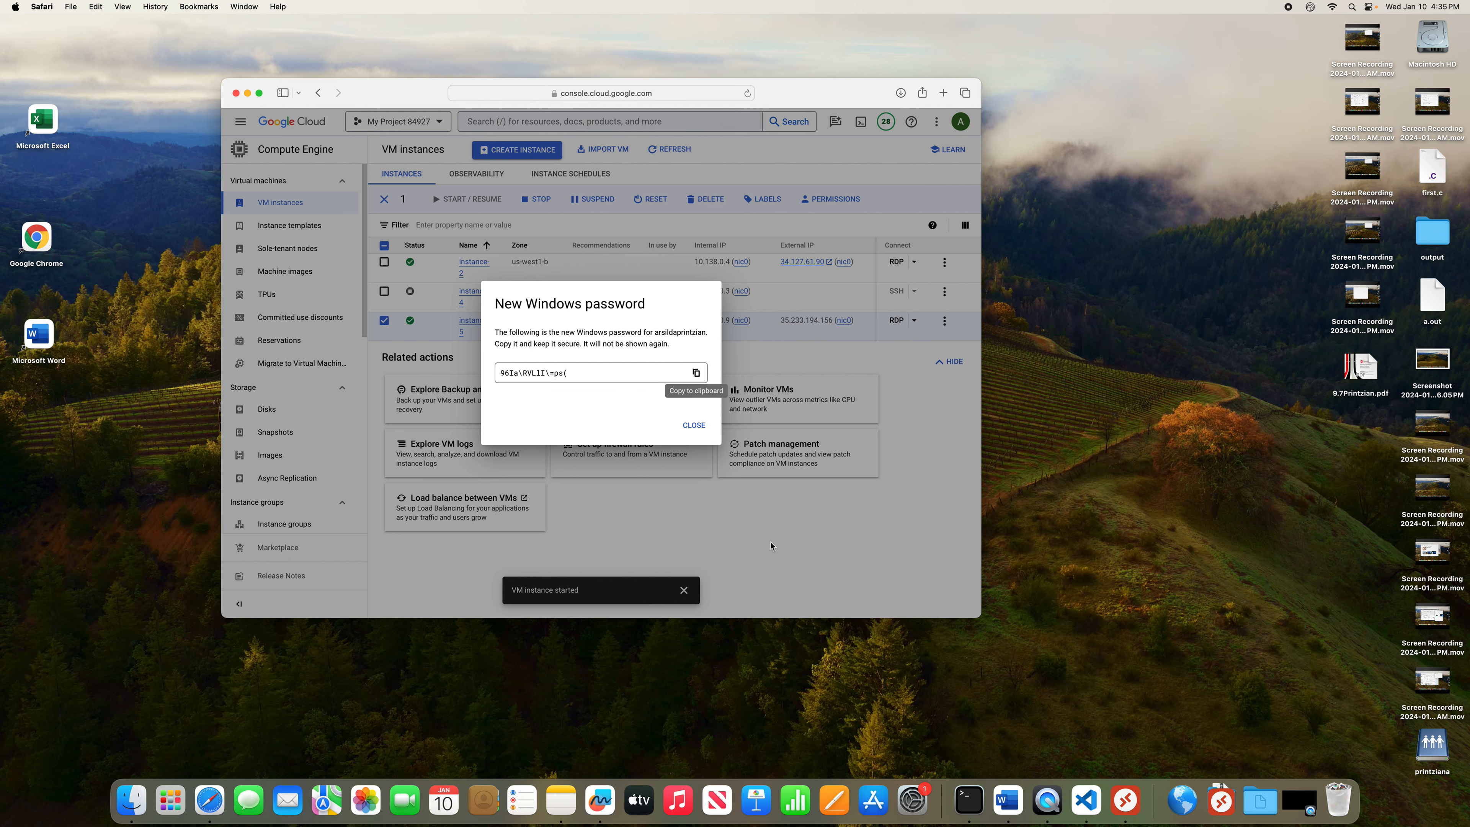
click(696, 373)
Switch to Microsoft Remote Desktop, paste the account password with it shown, and connect to instance-2 despite the unverified certificate.
click(1223, 803)
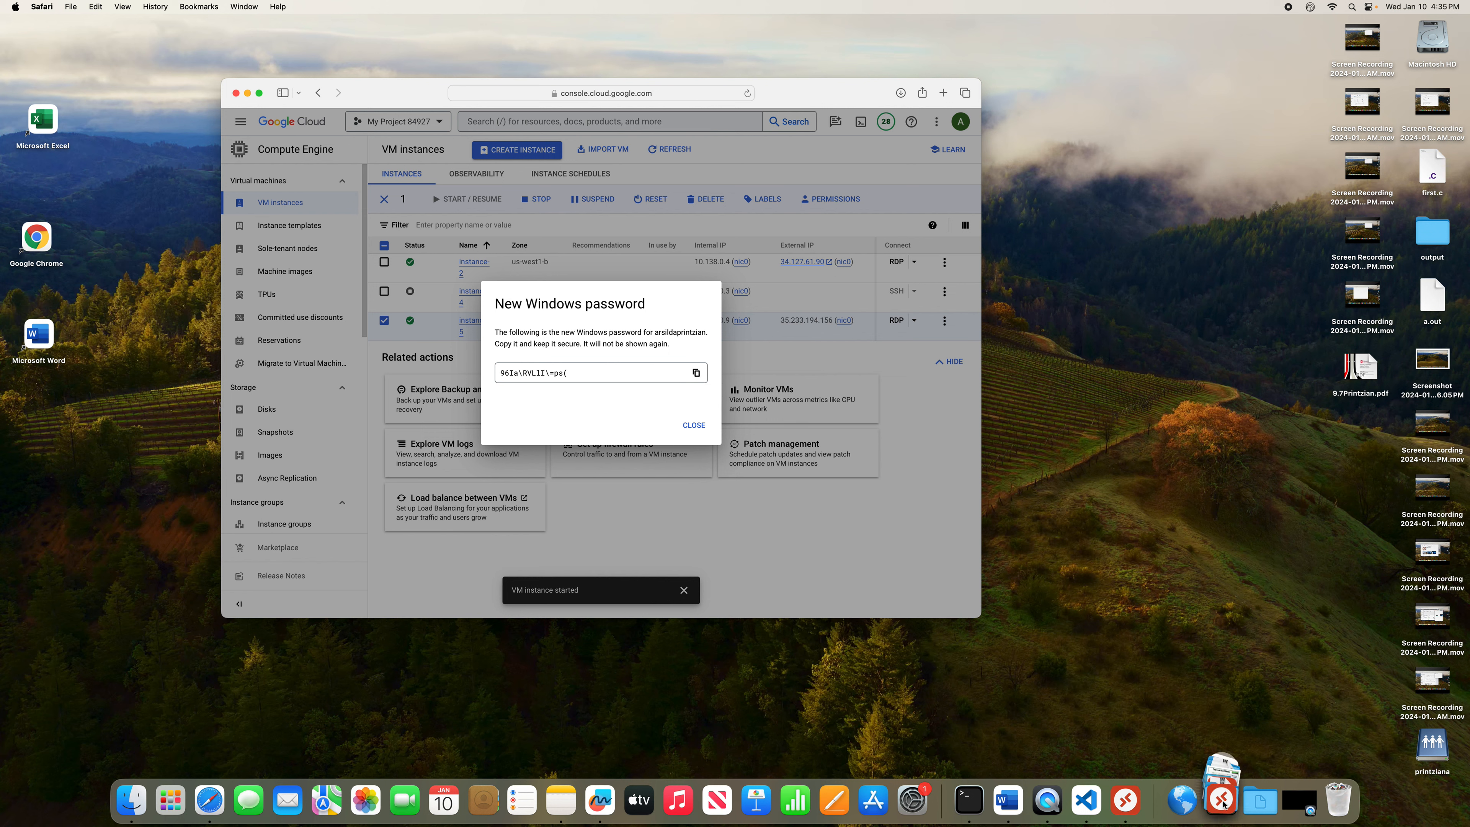
click(1125, 801)
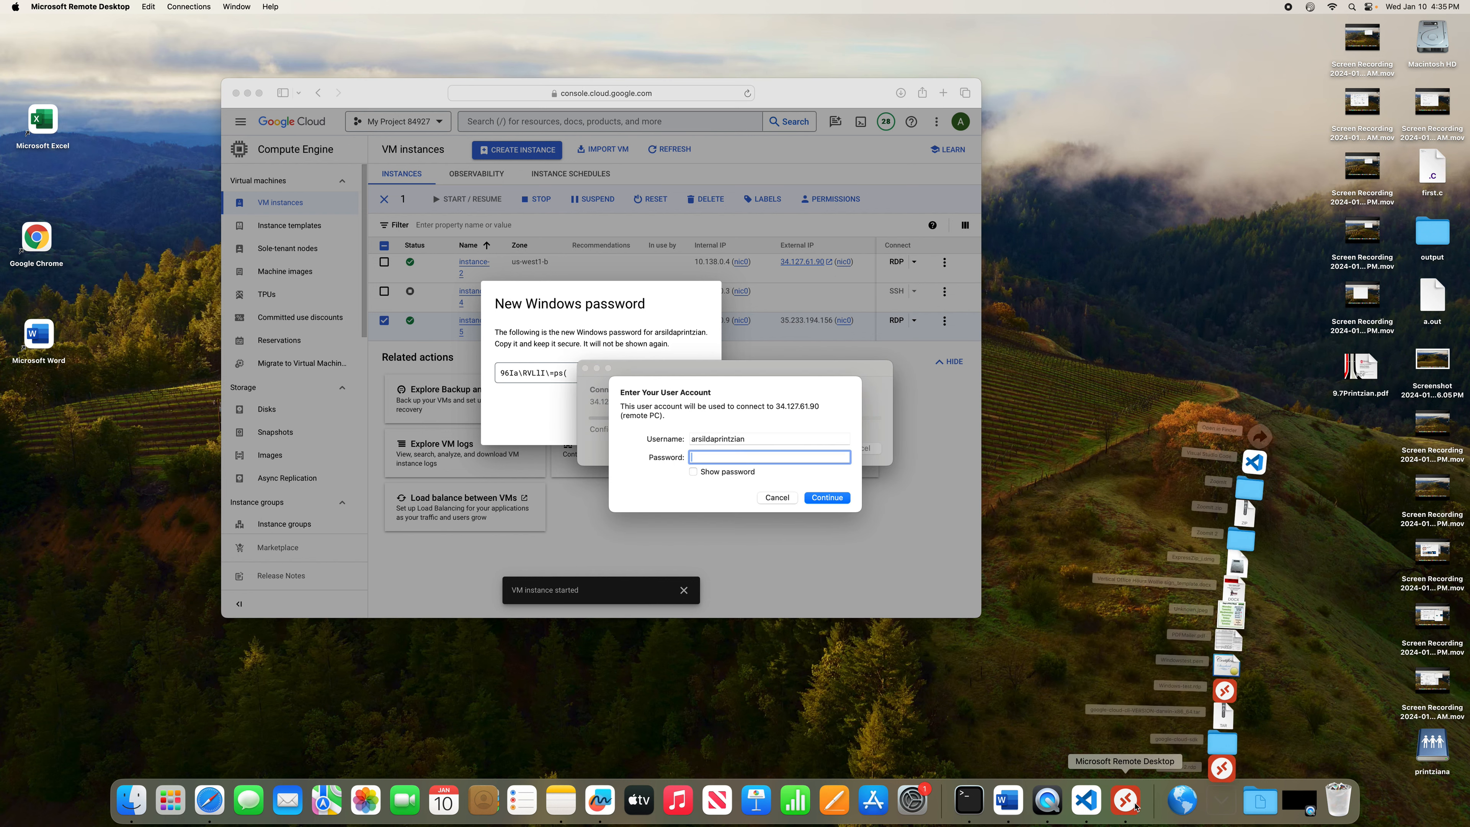
right_click(738, 453)
click(756, 485)
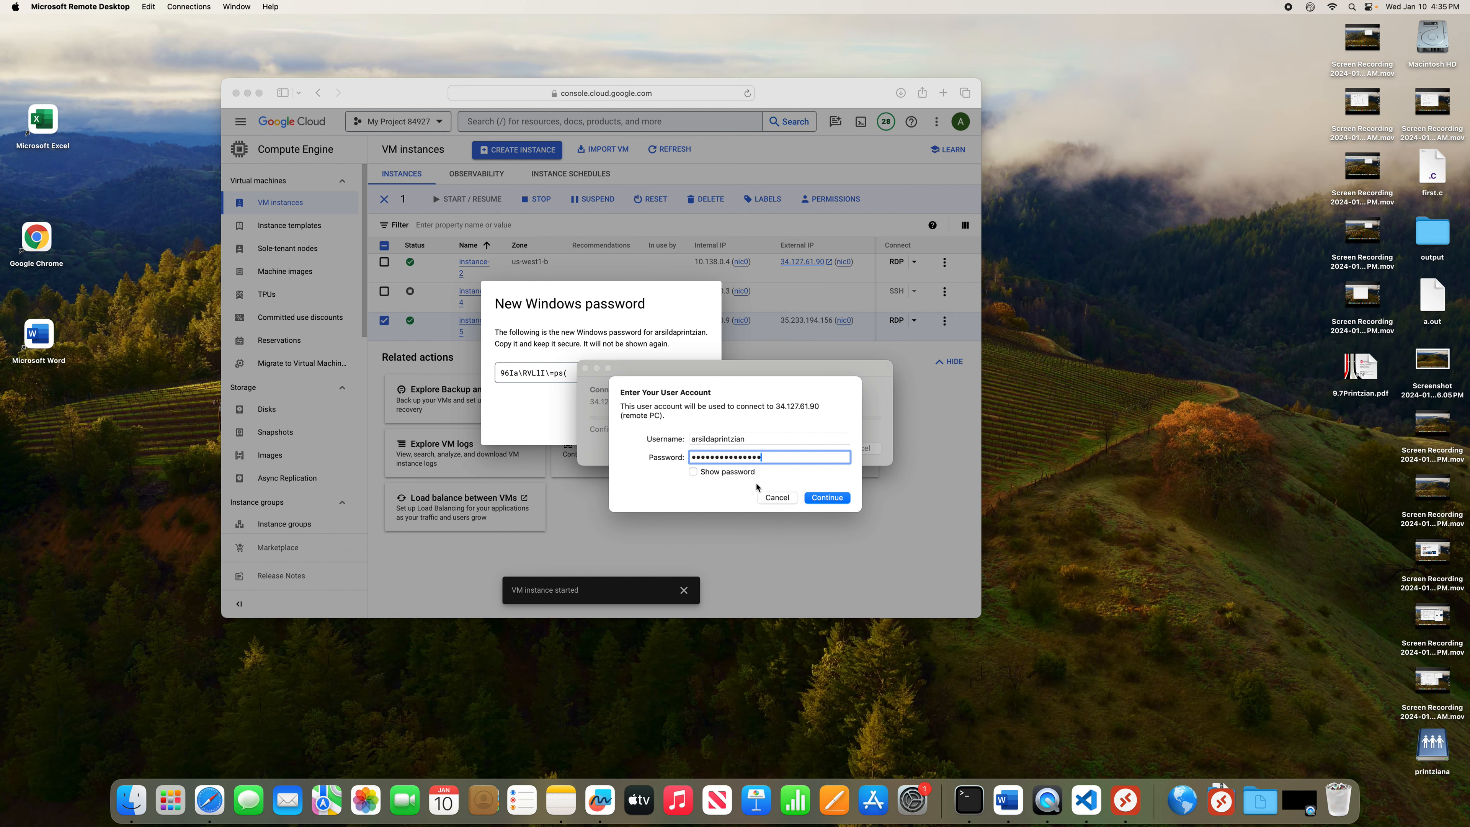
click(698, 474)
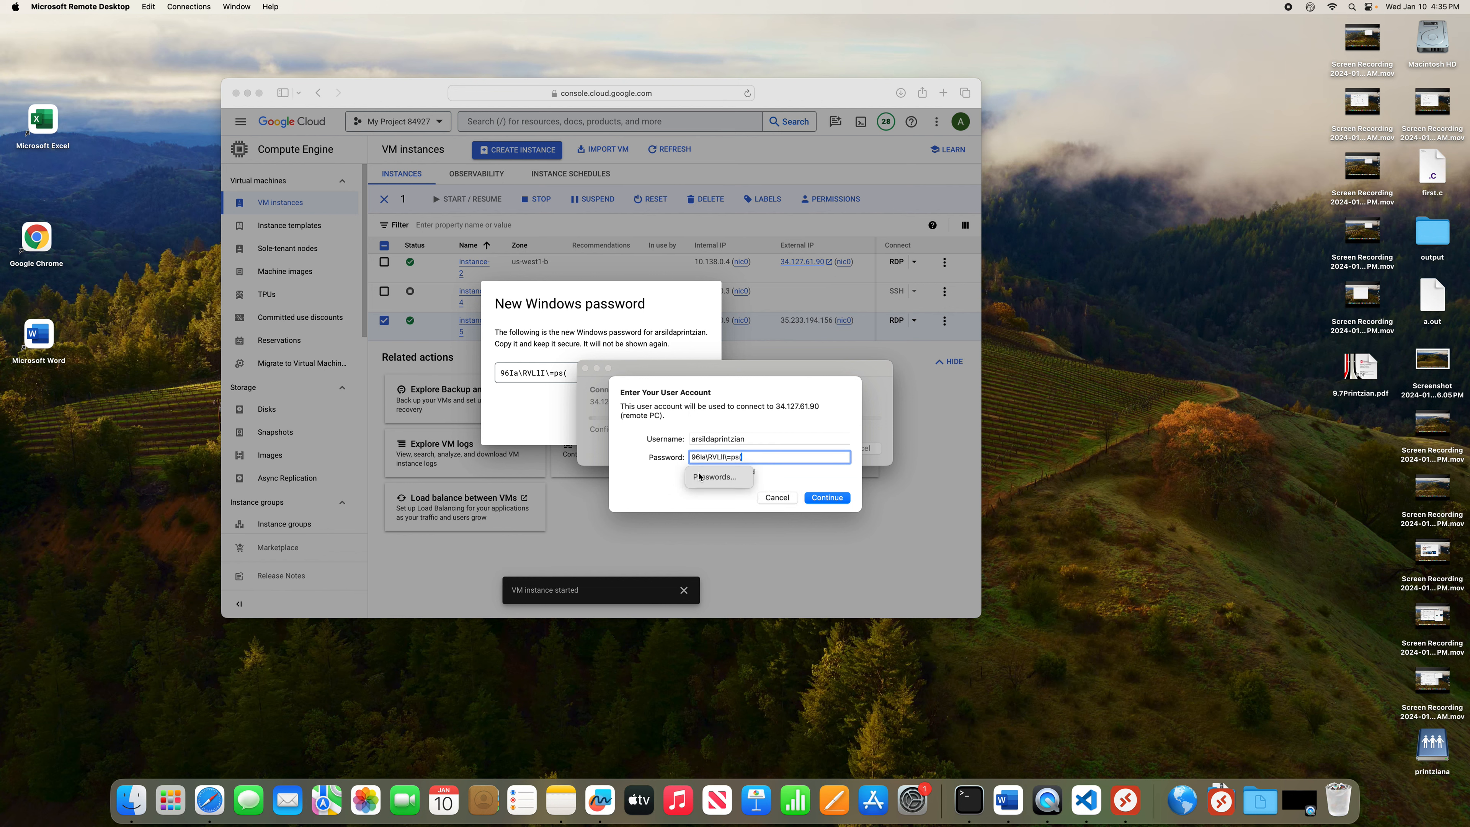
click(827, 498)
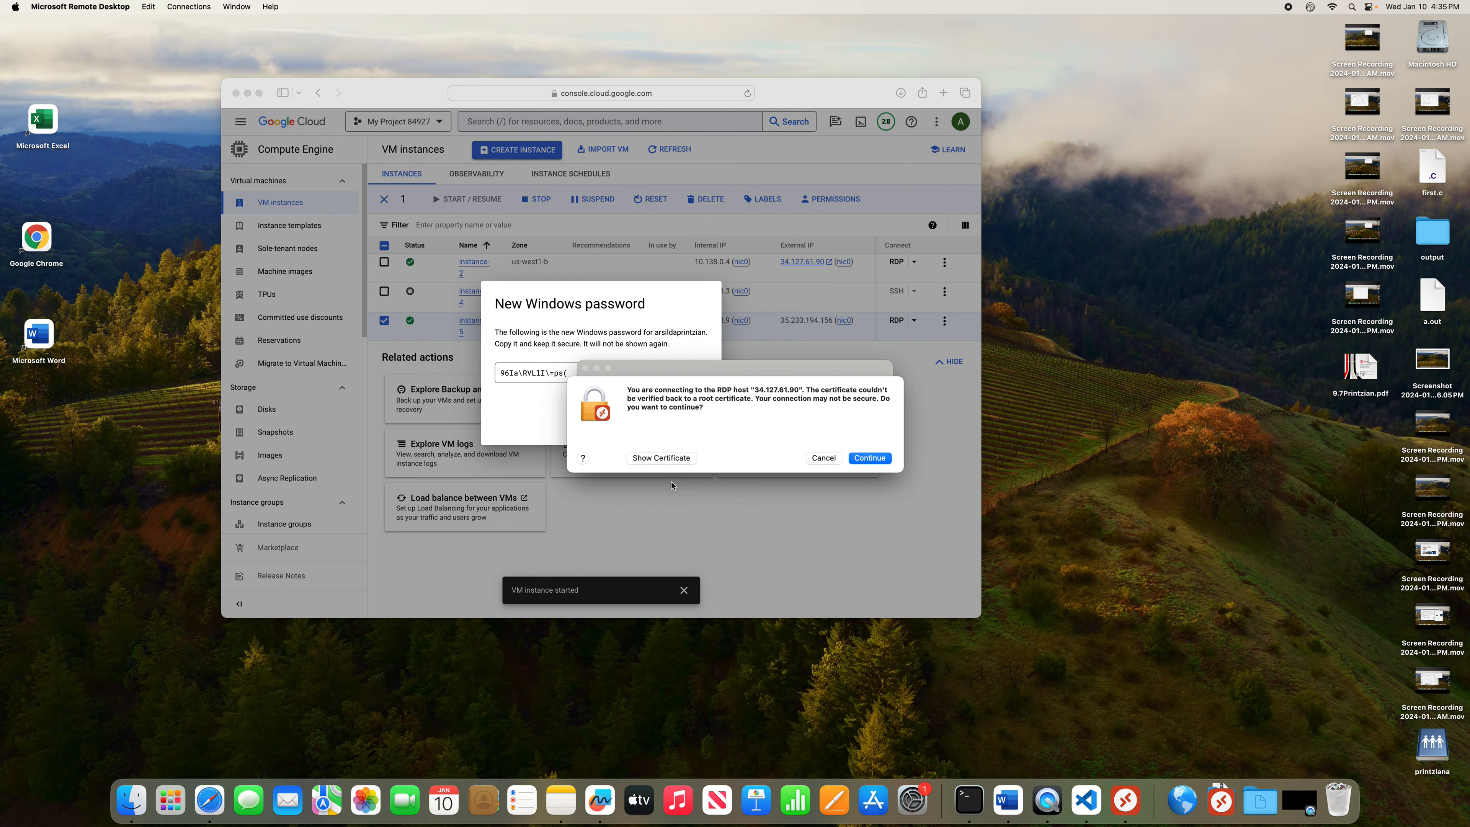
click(869, 457)
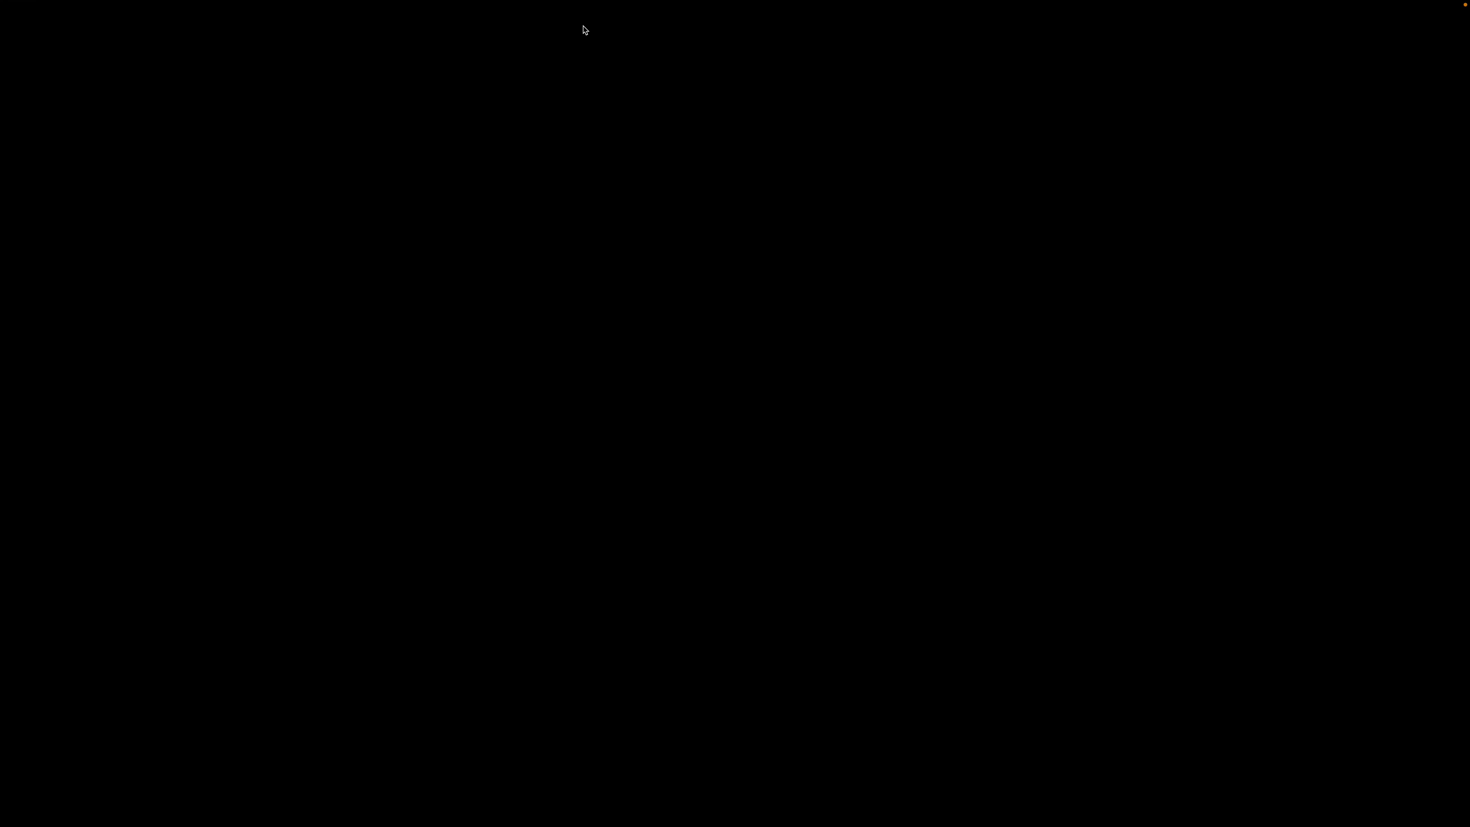
Take the instance-2 remote session out of full screen, check the console window behind it and return to the session.
mouse_move(728, 3)
mouse_move(840, 2)
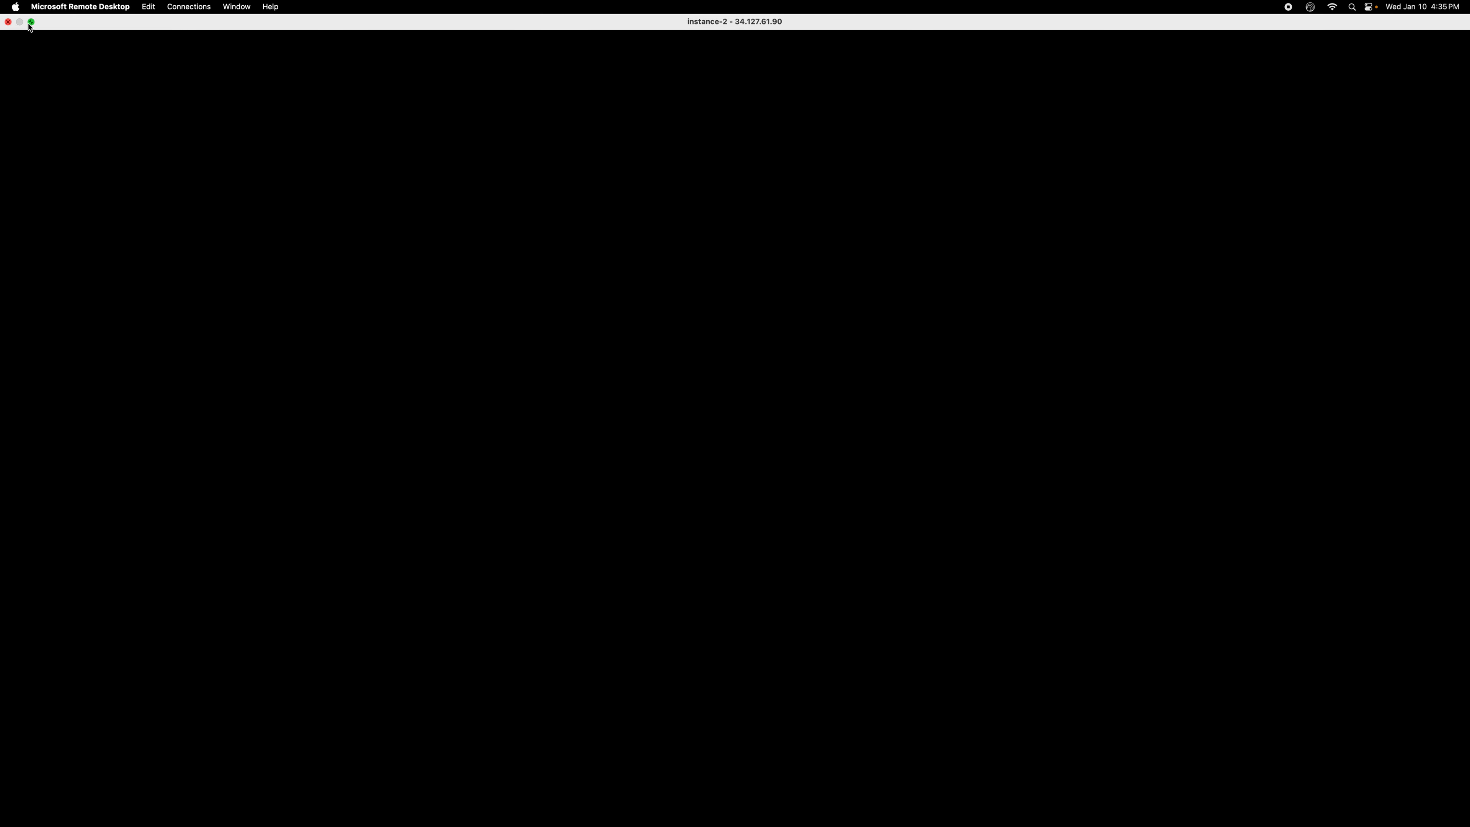
mouse_move(30, 25)
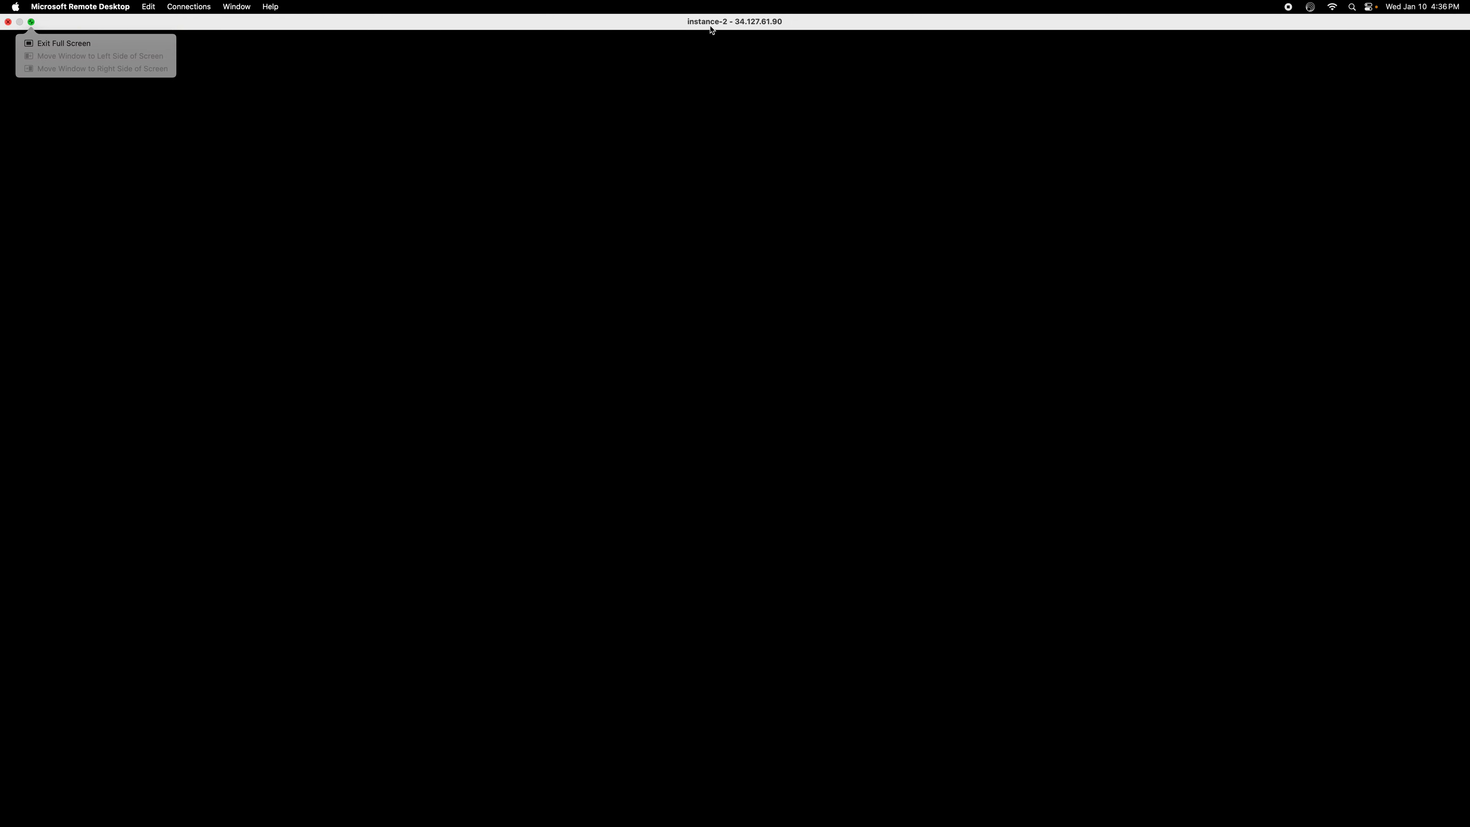
click(755, 24)
click(31, 22)
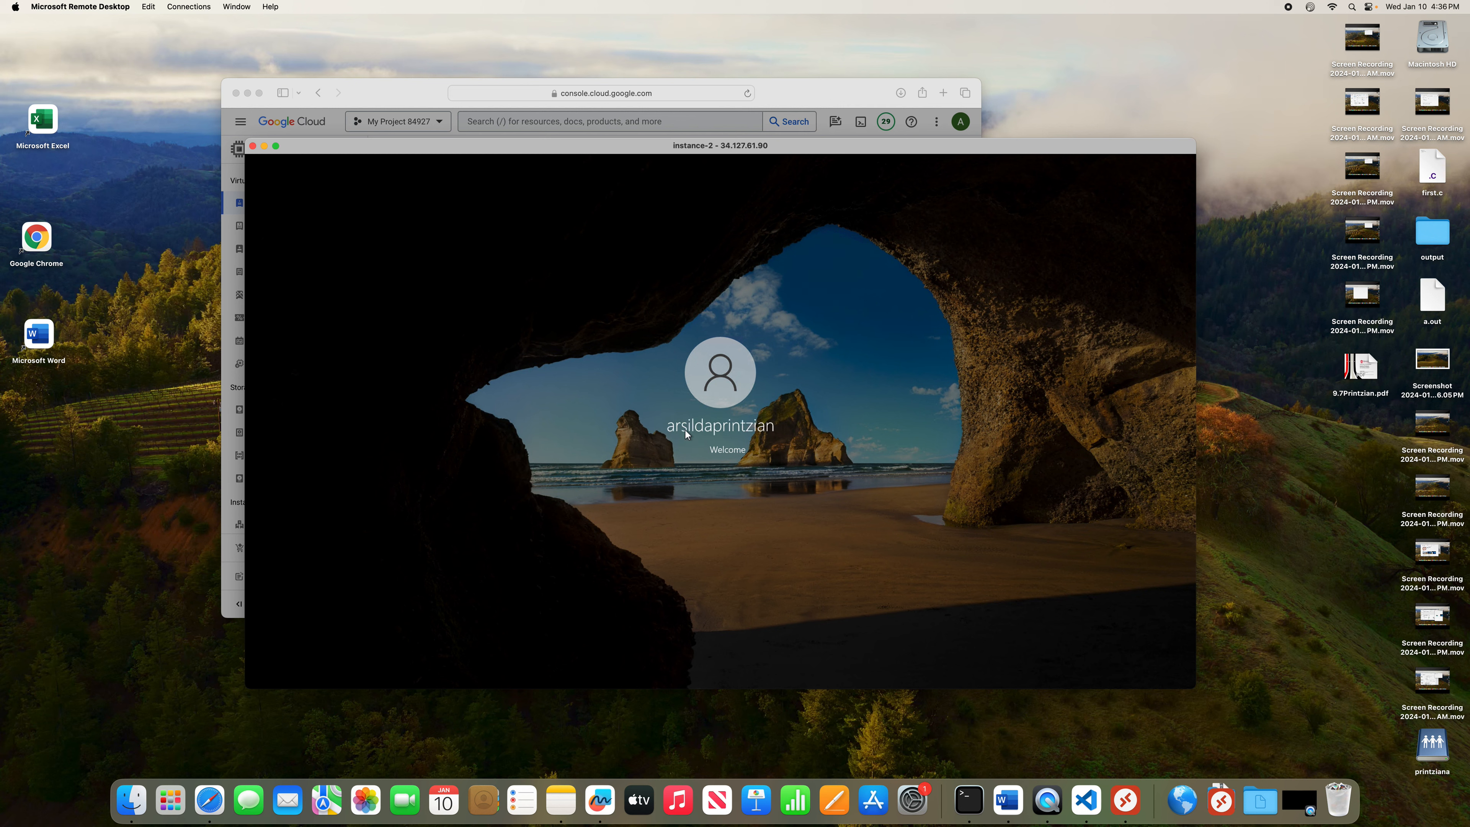
click(776, 91)
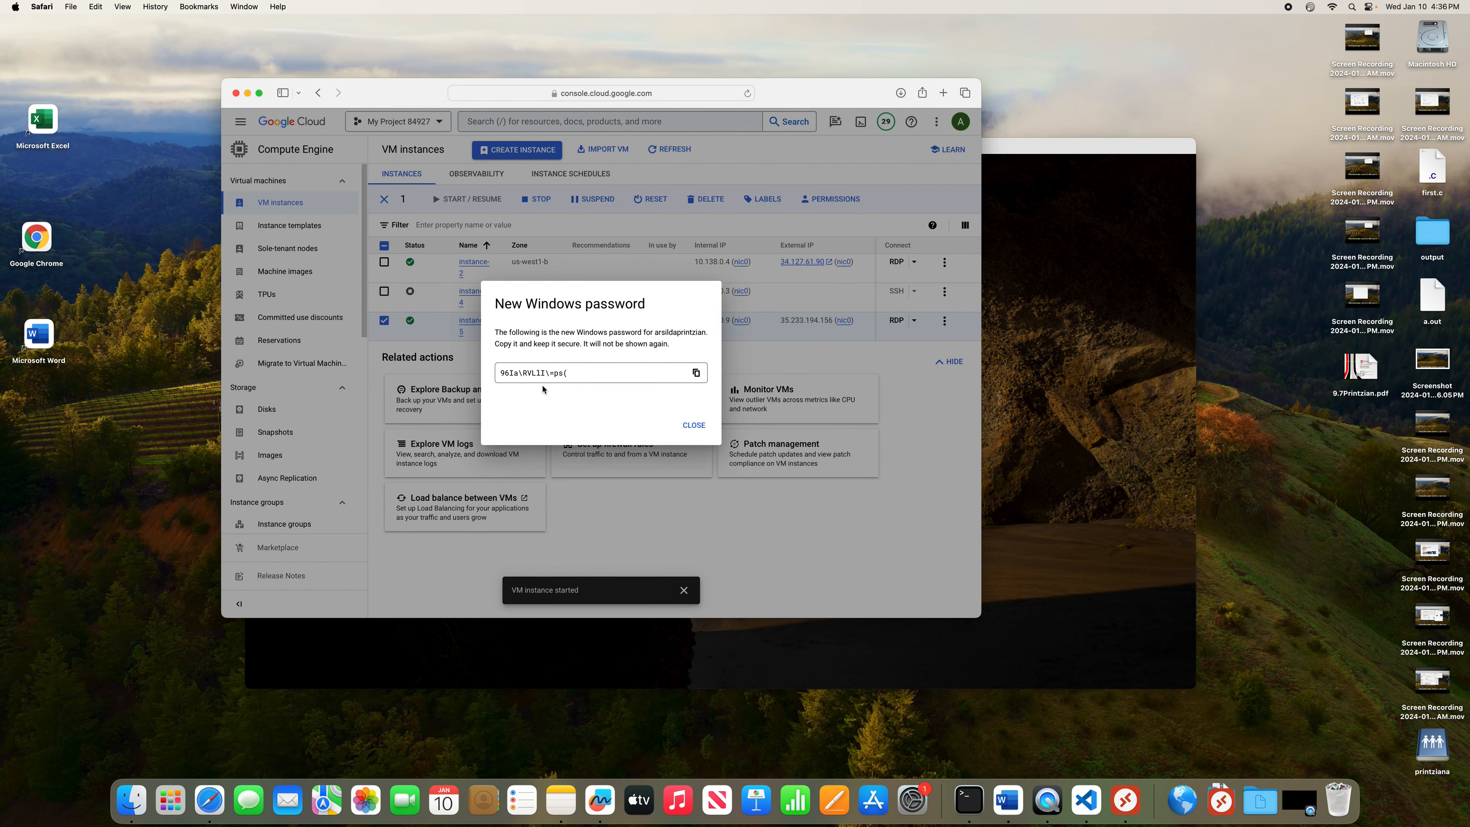
click(1029, 147)
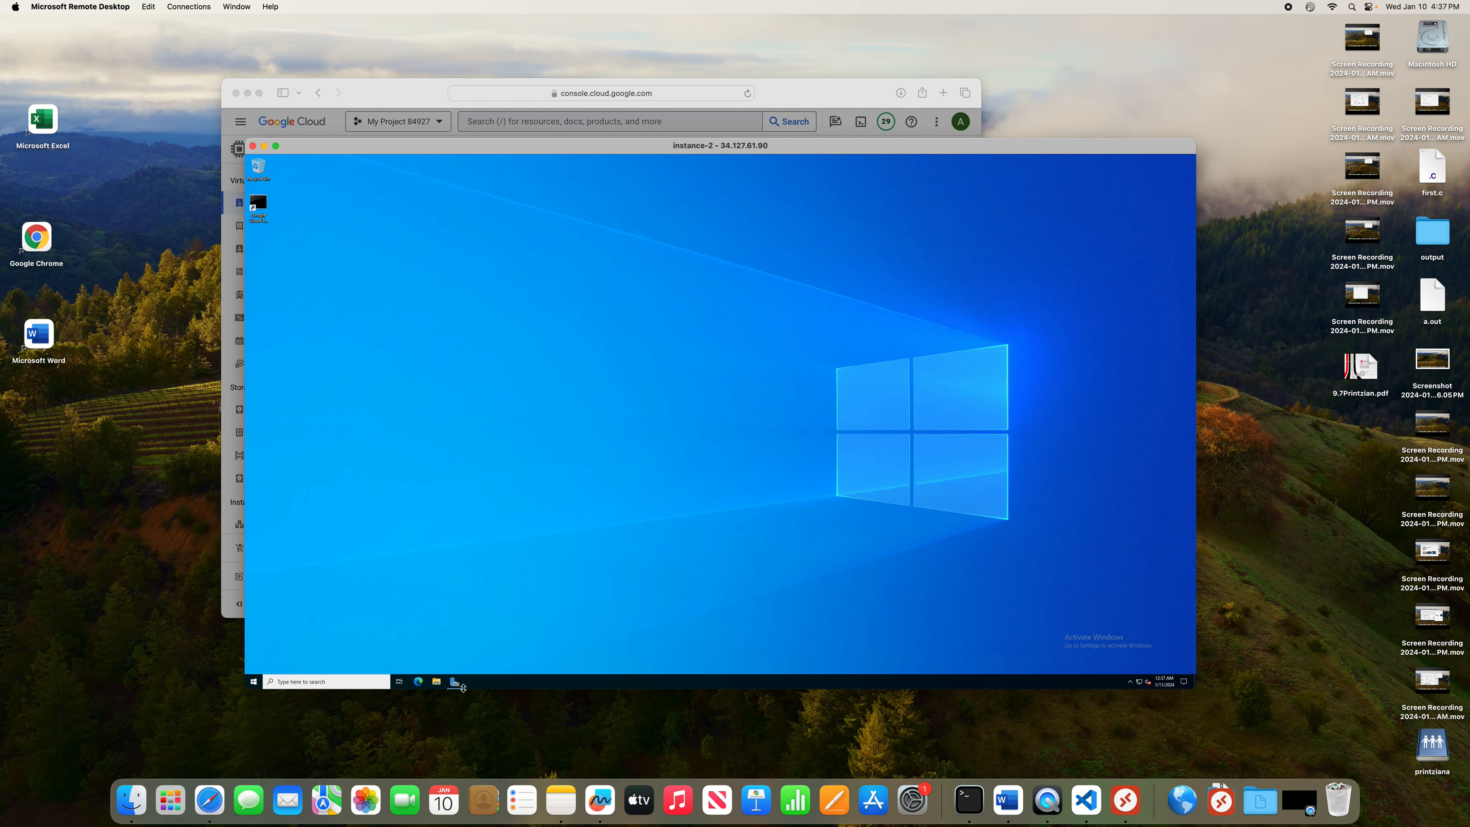
Minimize the instance-2 session, close the New Windows password dialog in the console and look at instance-2's RDP options.
click(264, 146)
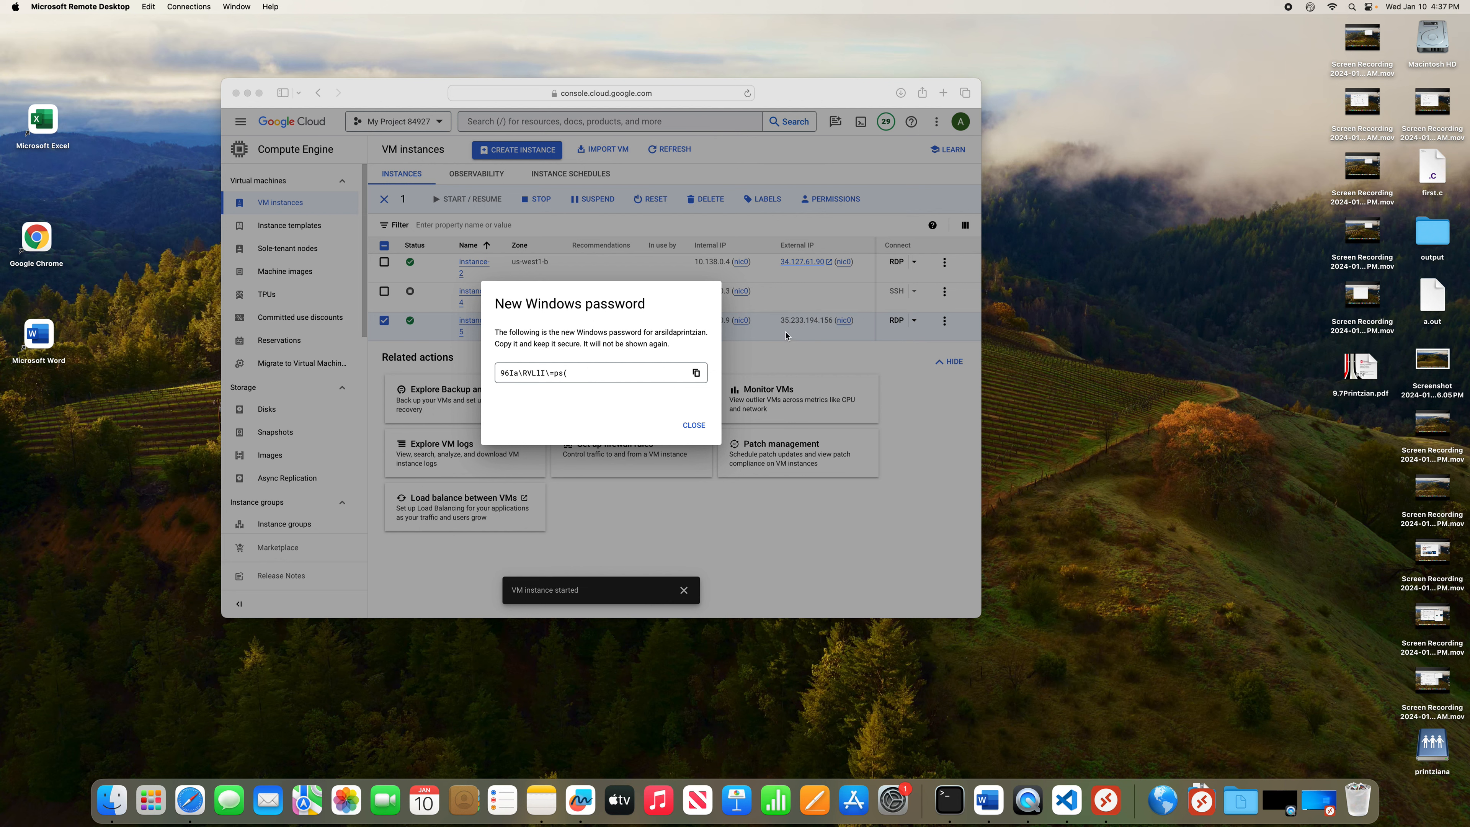
click(691, 426)
click(693, 426)
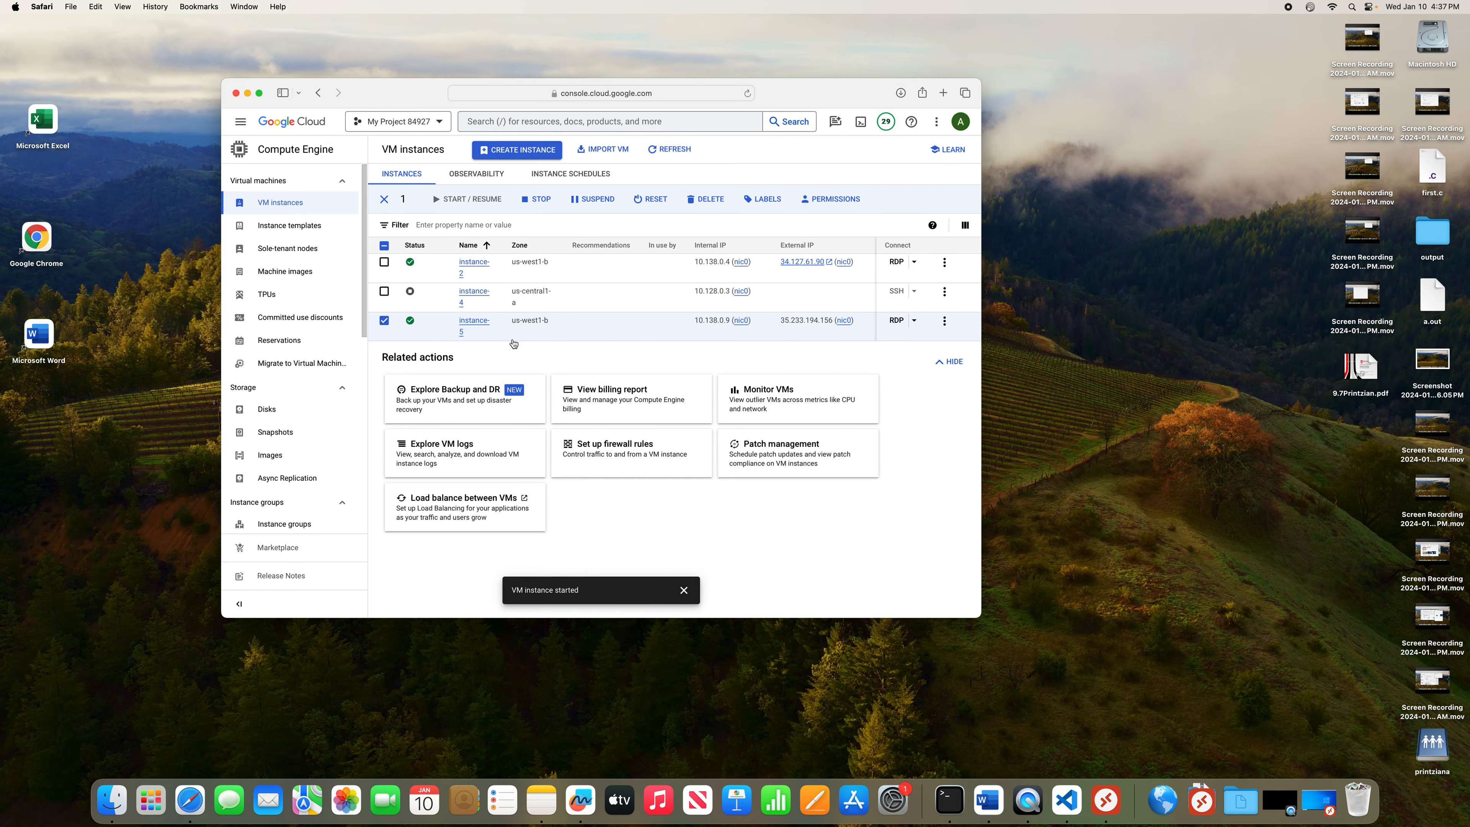
click(915, 266)
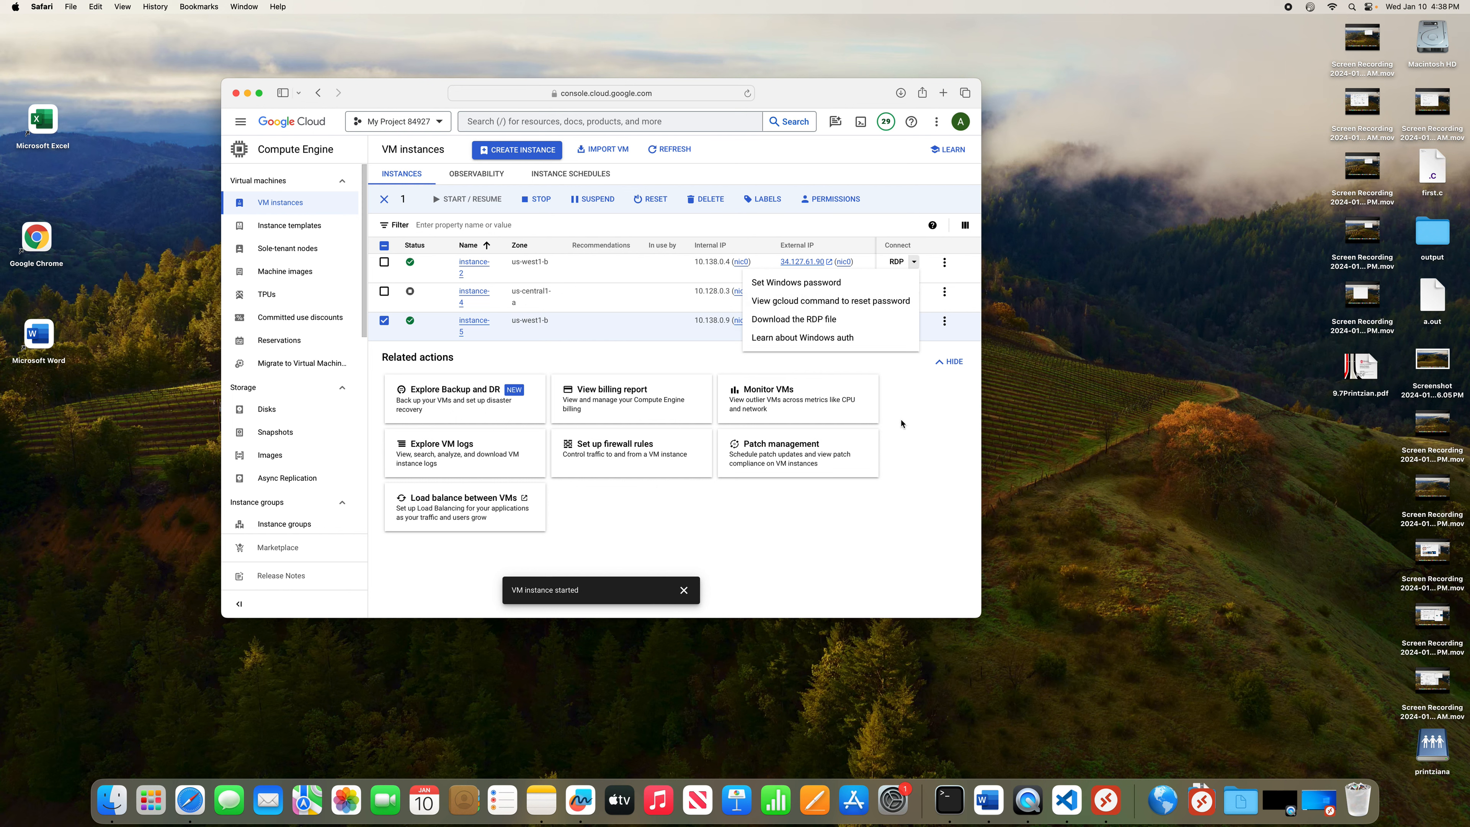
click(903, 439)
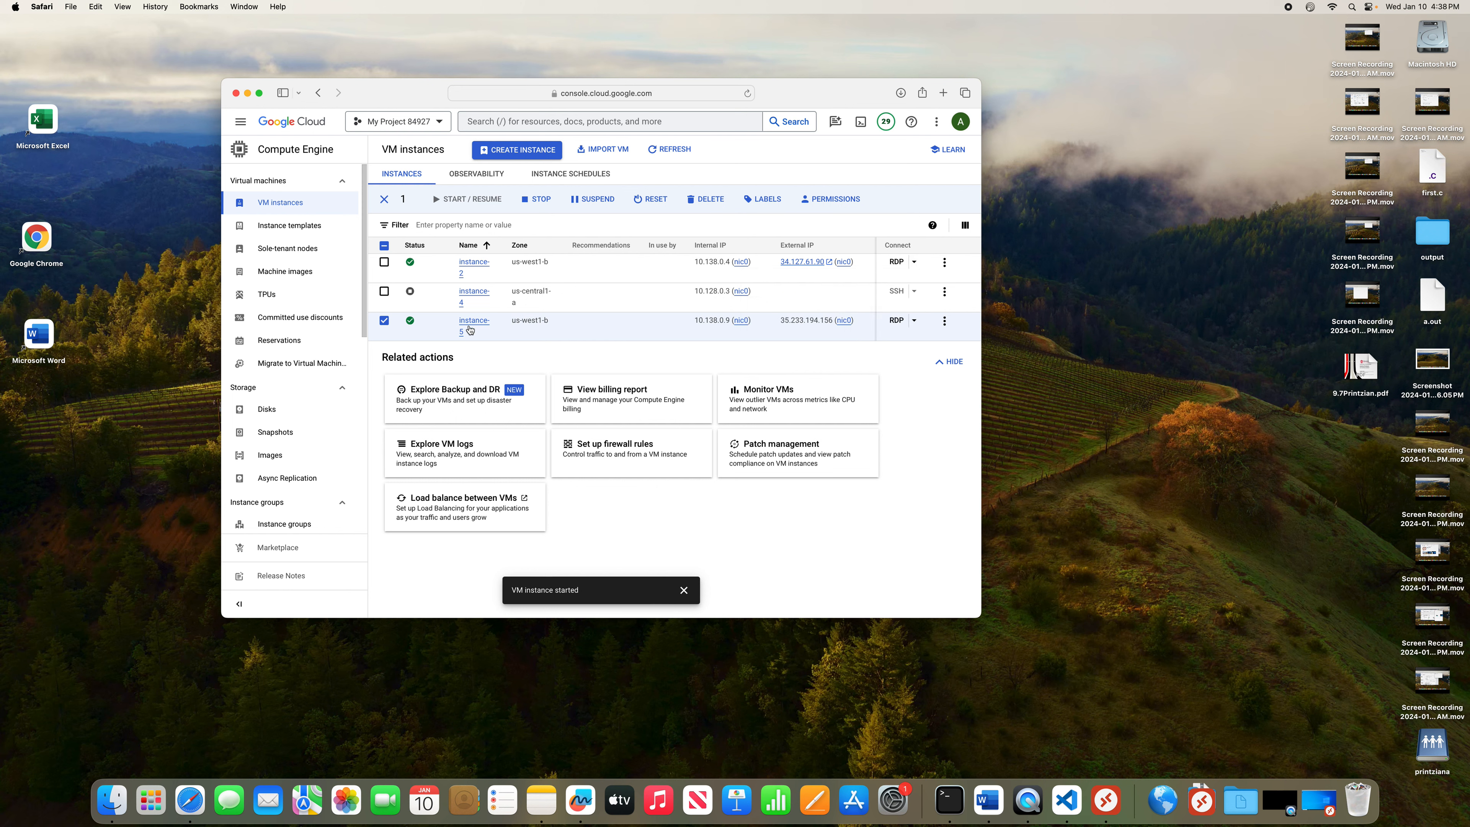
Show the RDP options of instance-5, switch to Terminal and check the installed Google Cloud SDK with gcloud --version.
click(914, 320)
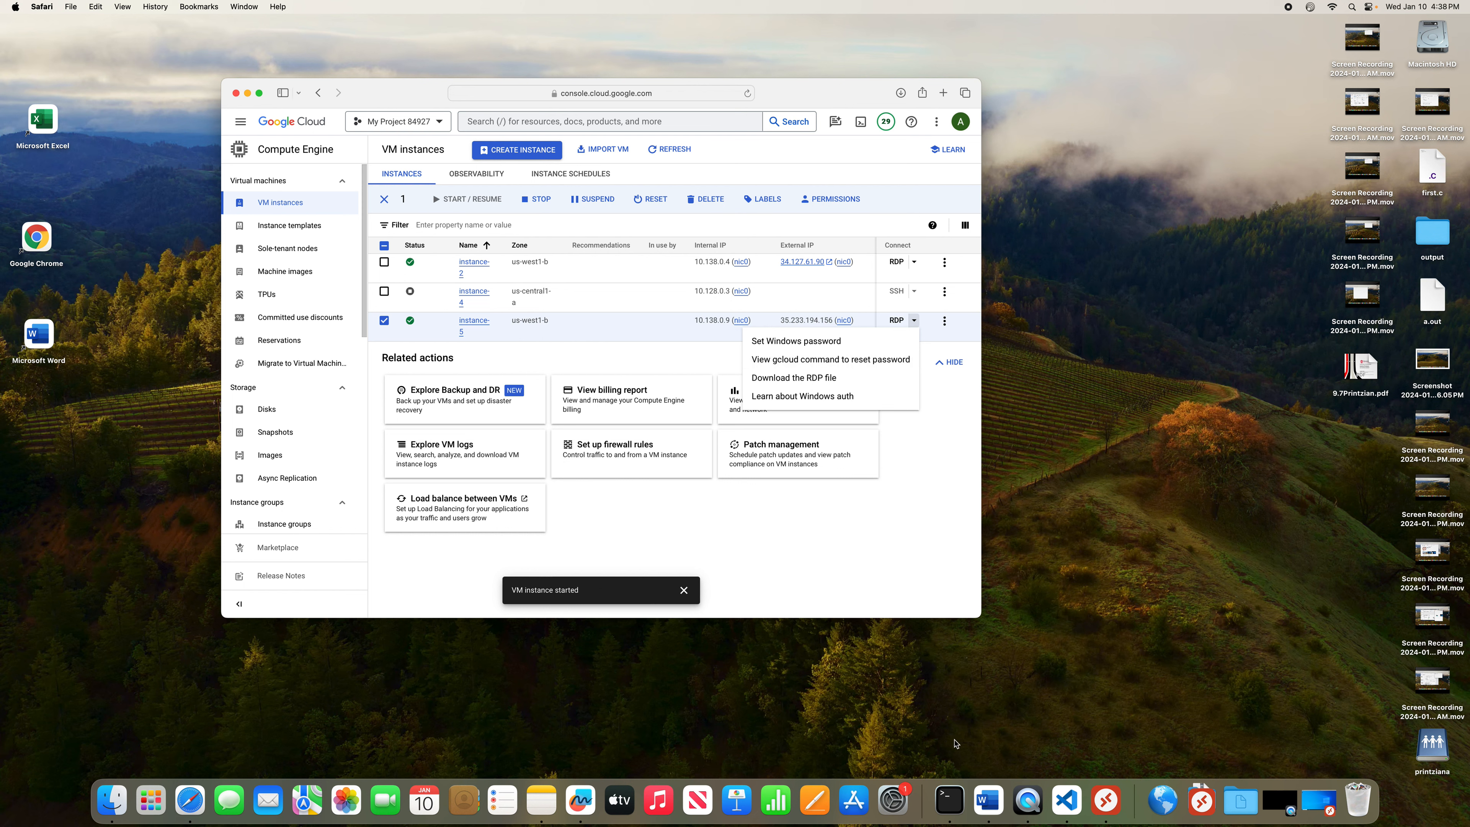
click(949, 780)
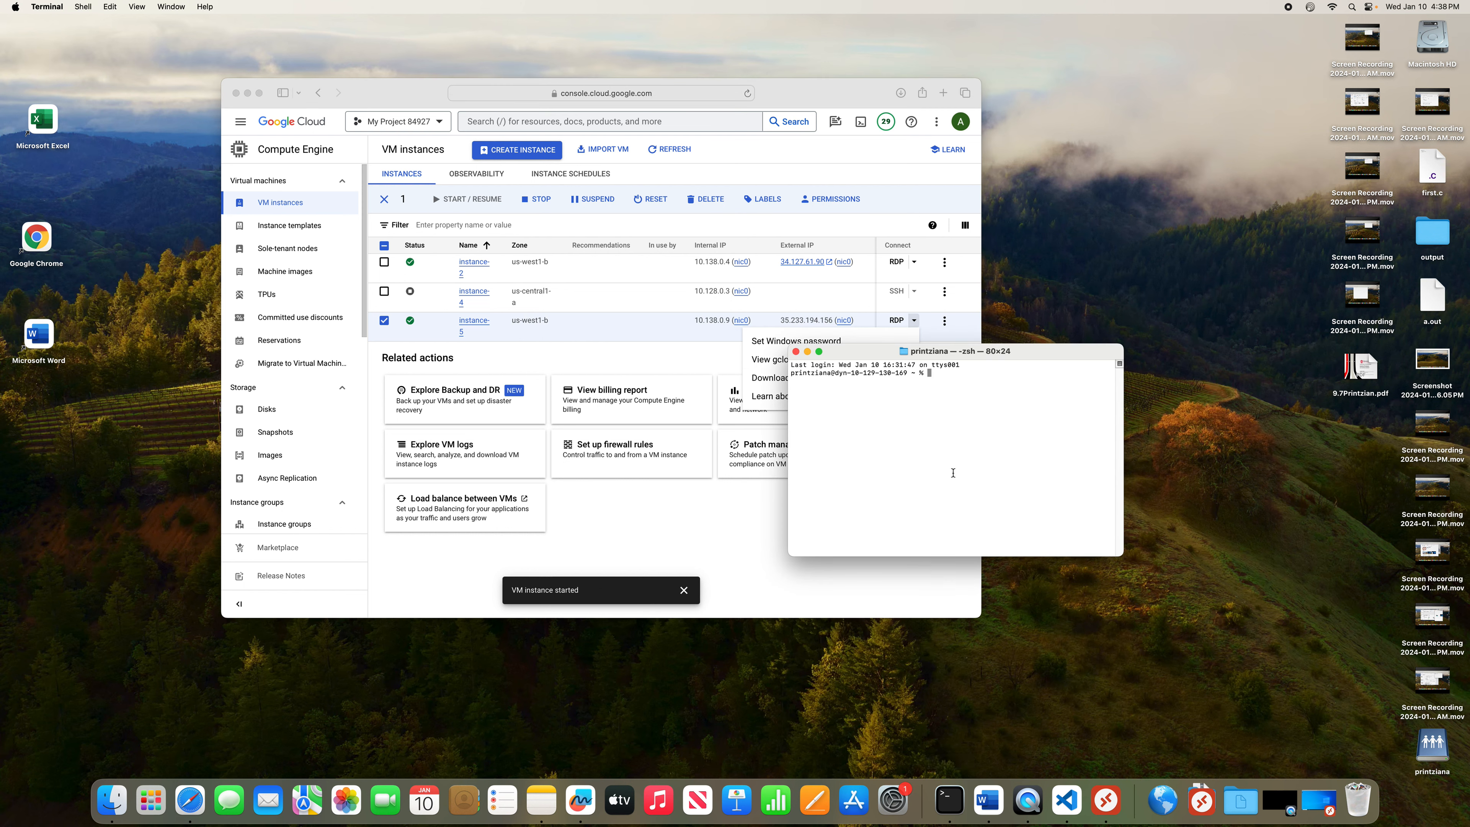
text(gcloud --version)
key(Return)
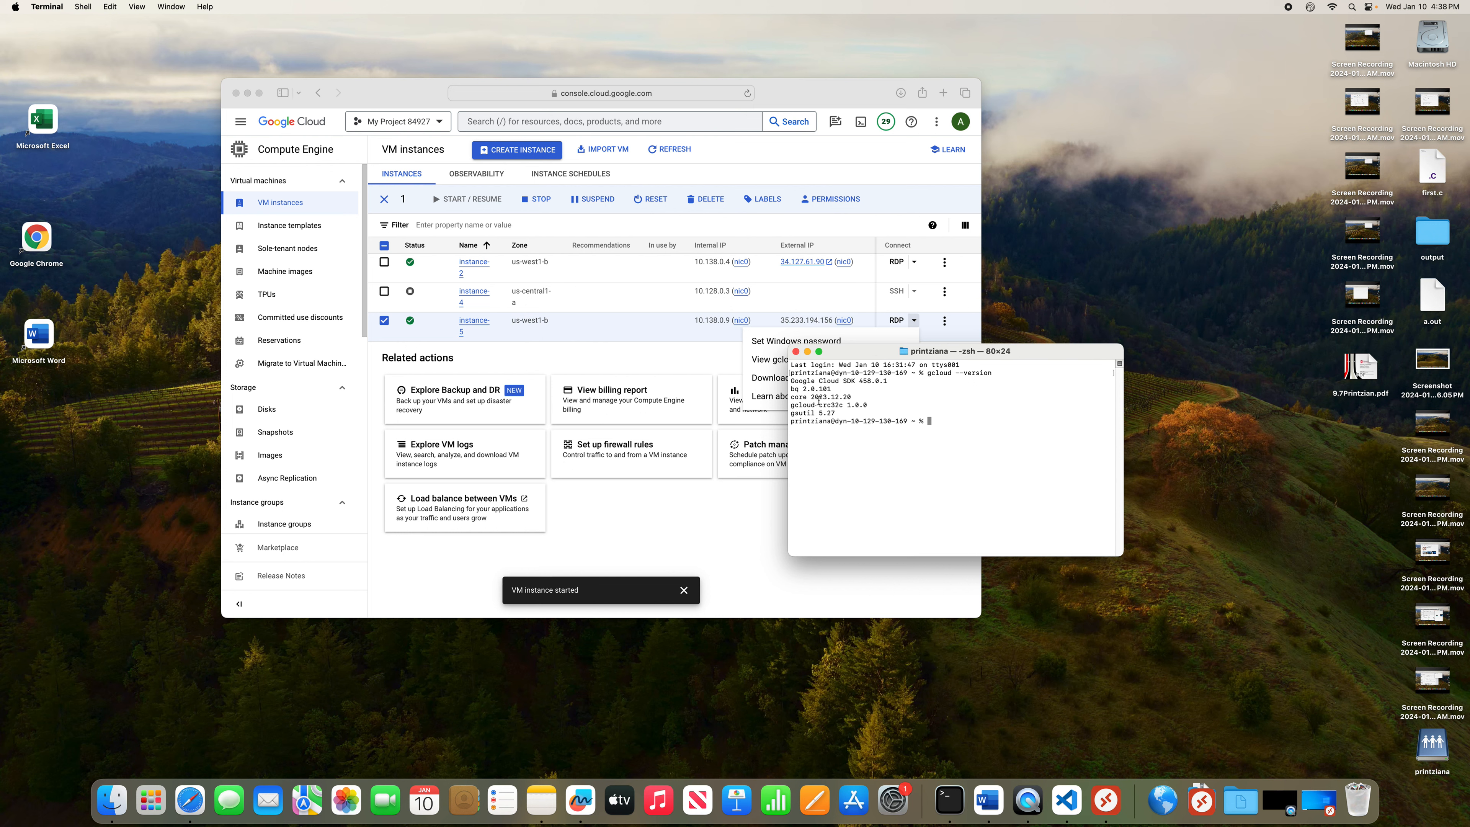
drag(799, 382, 867, 380)
click(845, 399)
drag(803, 389, 805, 404)
click(831, 407)
Copy the console's gcloud command for resetting instance-5's Windows password and run it in Terminal.
click(755, 365)
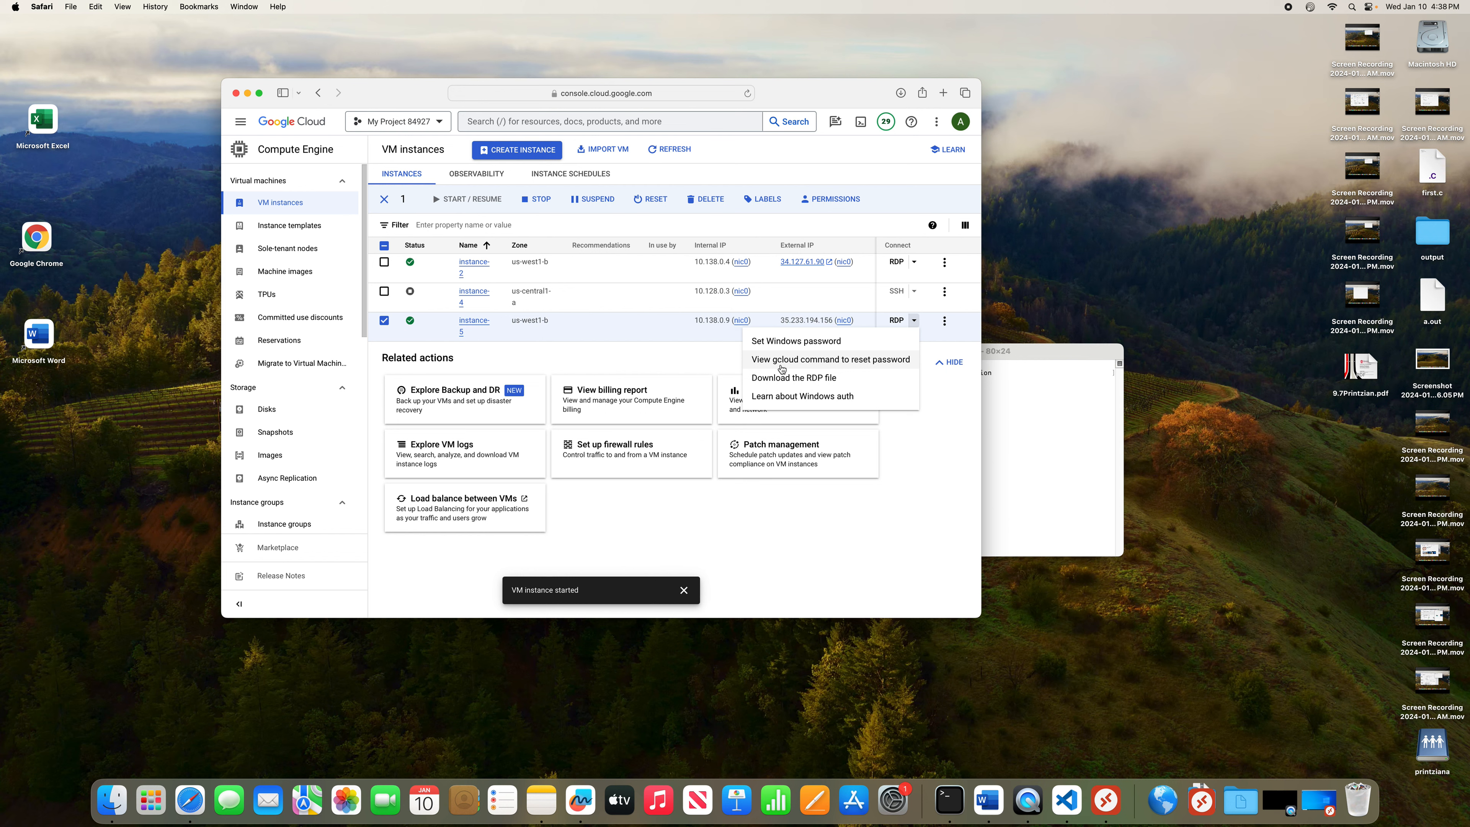
click(782, 360)
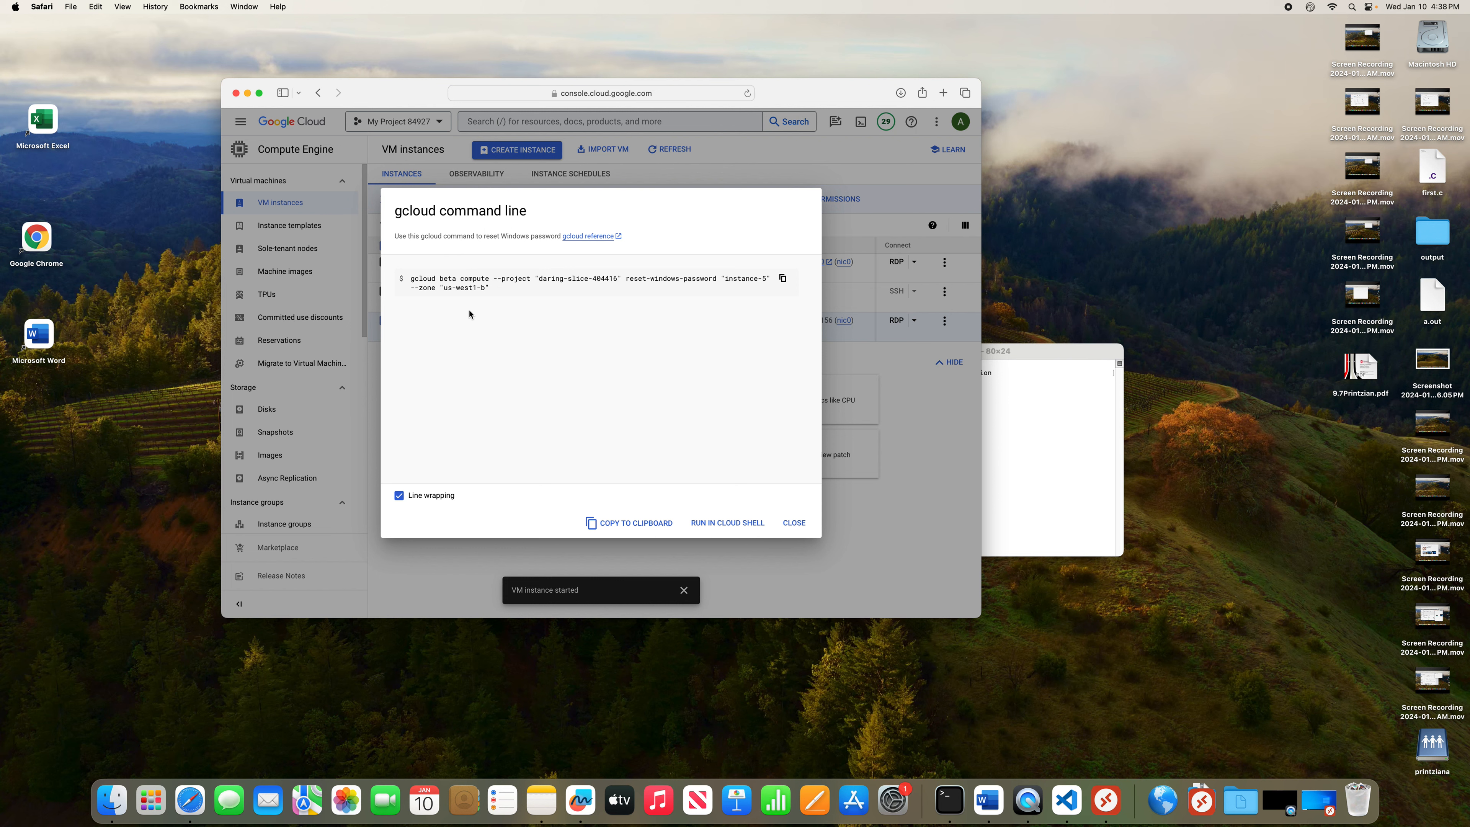
click(782, 281)
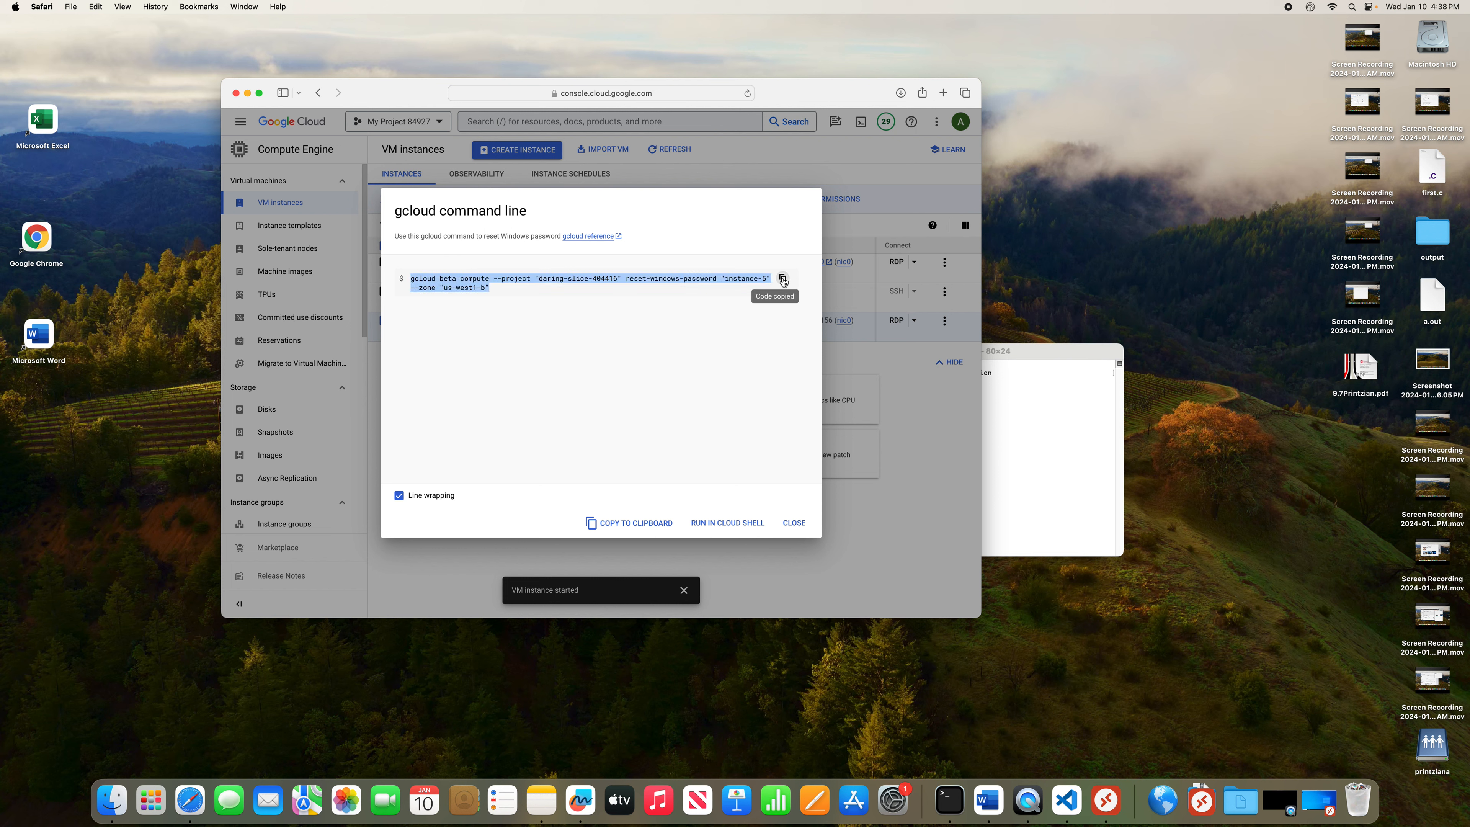
click(1033, 433)
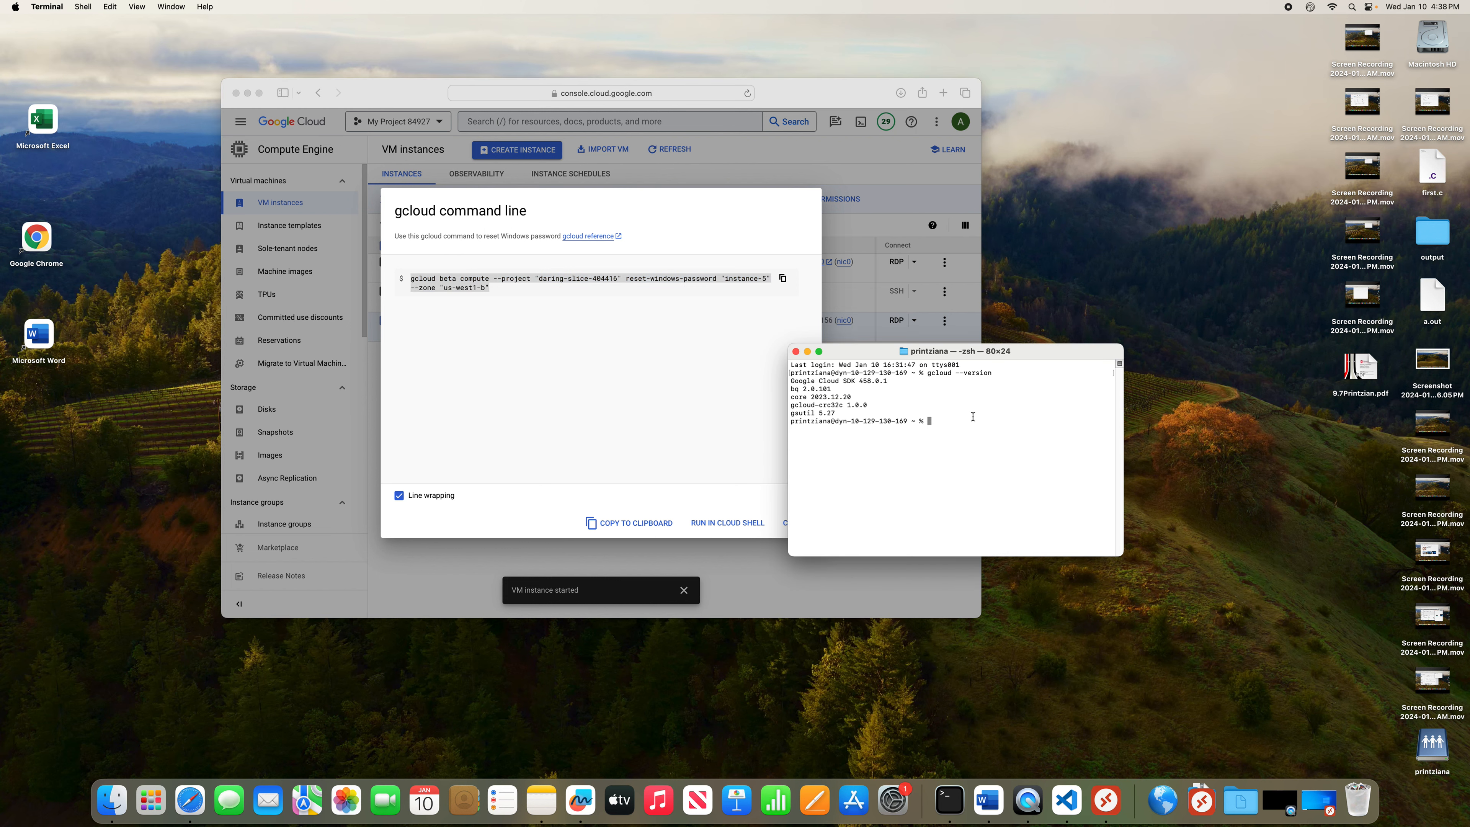
right_click(956, 423)
click(972, 444)
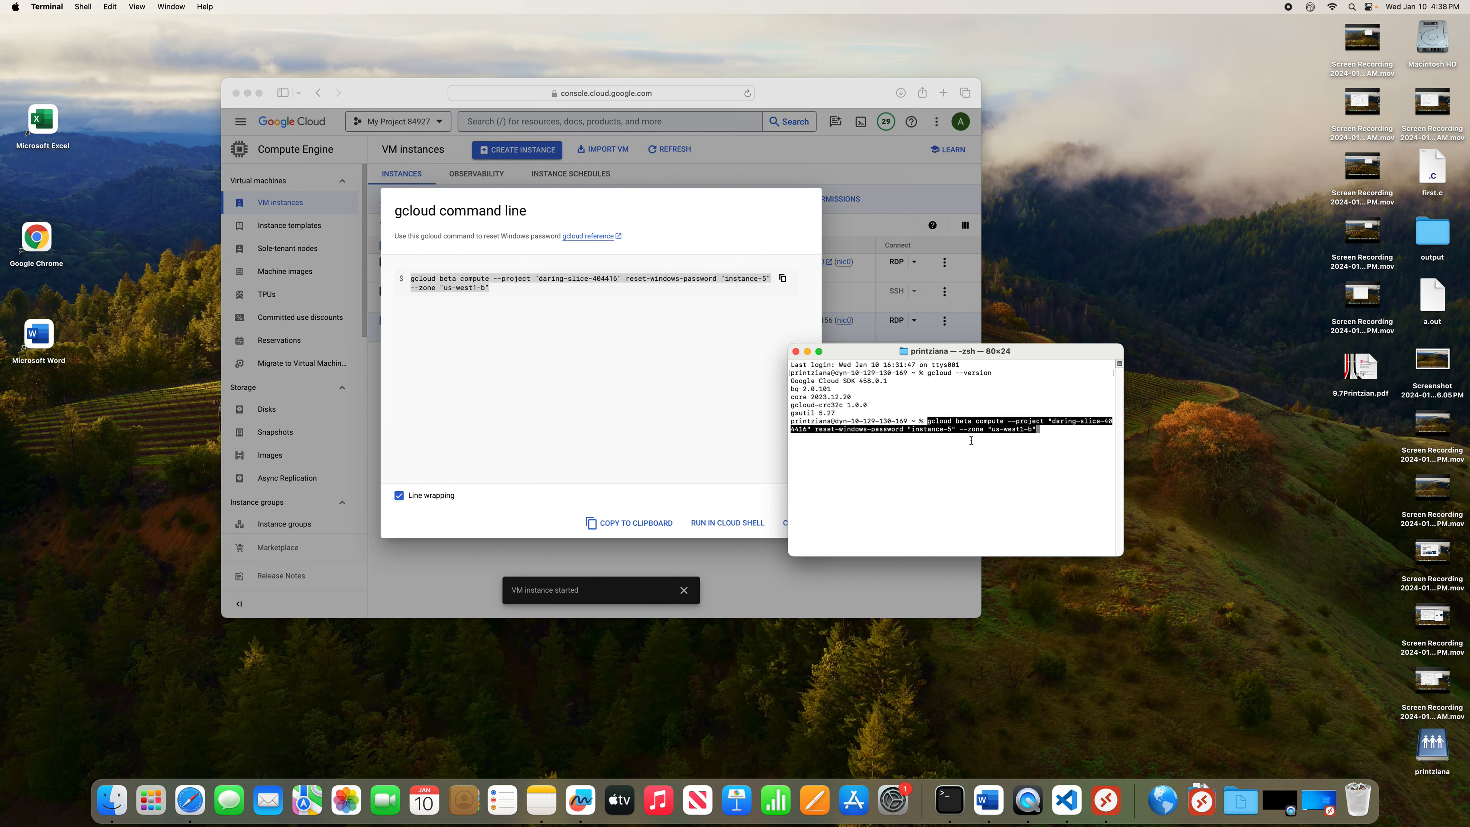
key(Return)
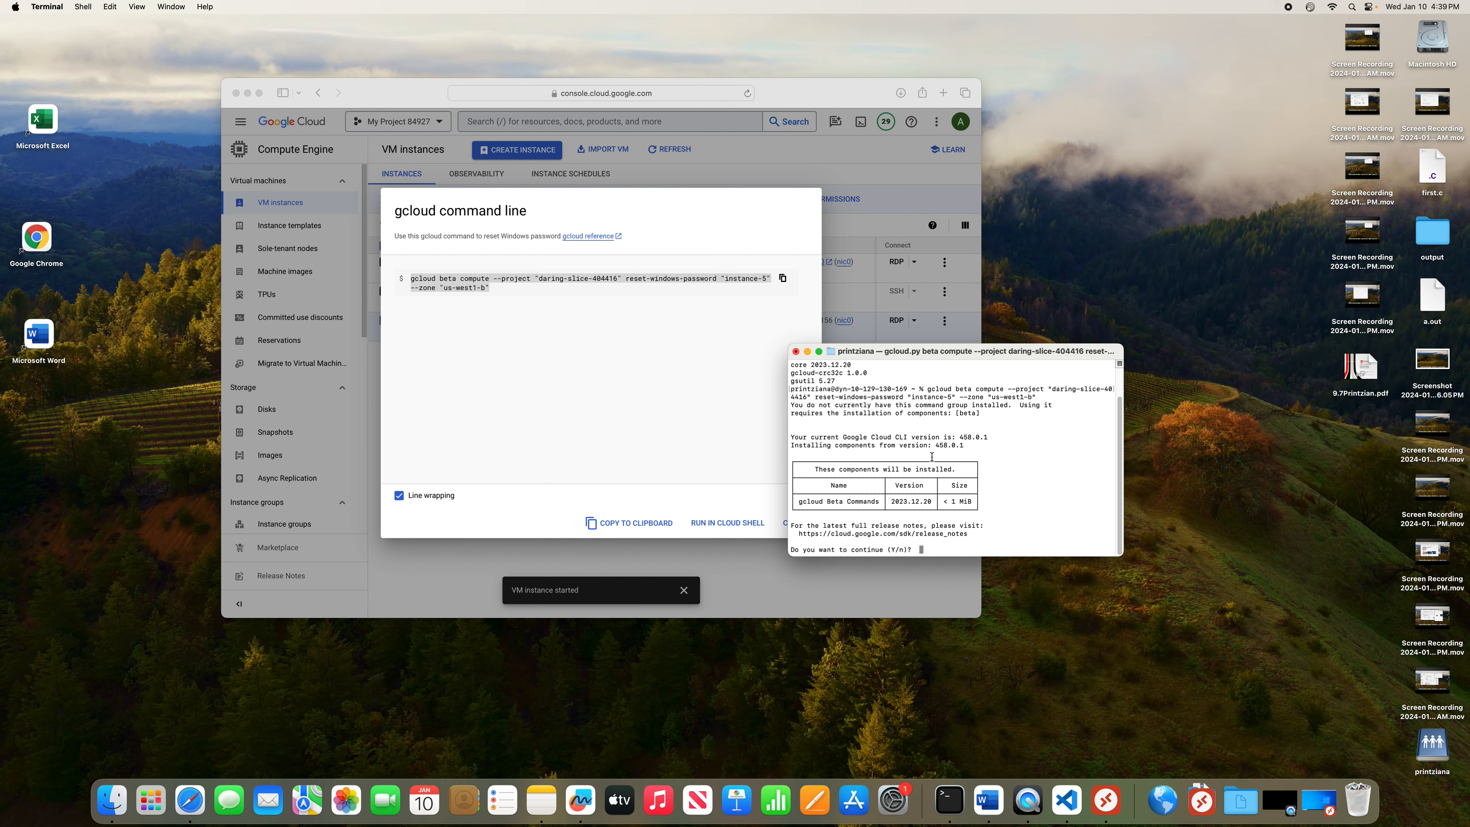
Answer y to install the gcloud Beta Commands component and y to reset the account's Windows password on instance-5.
text(y)
key(Return)
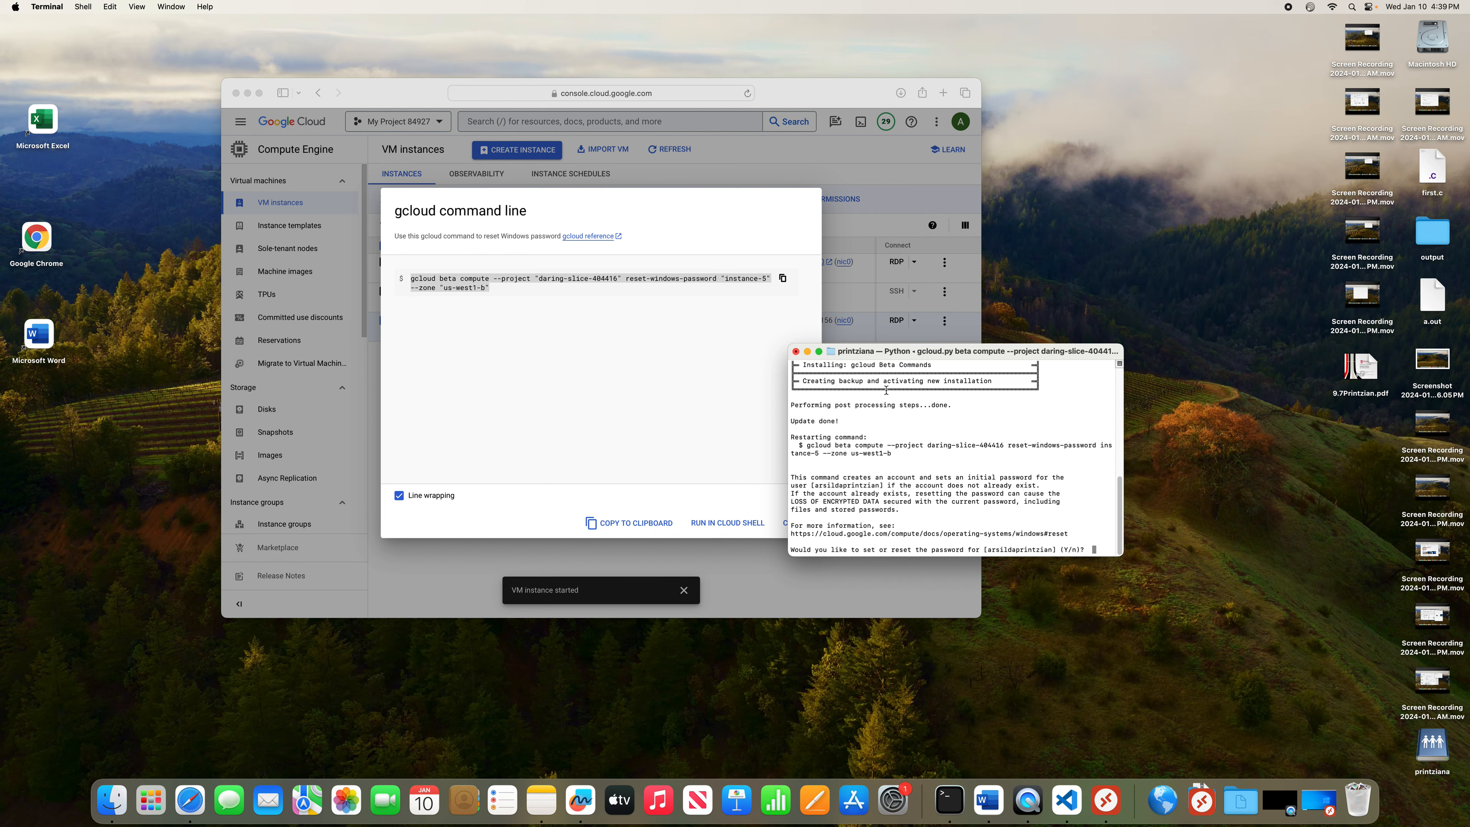
text(y)
key(Return)
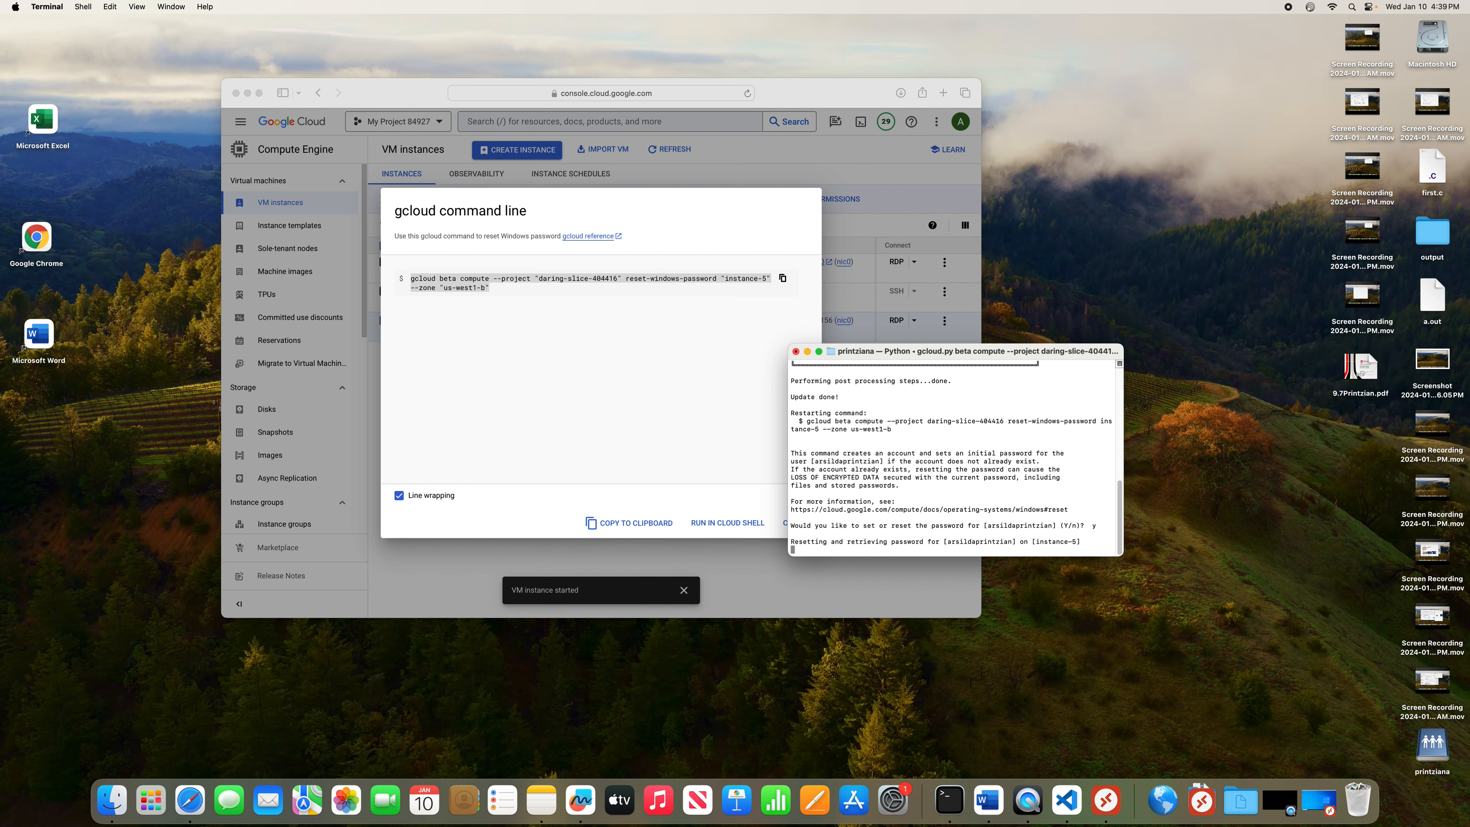
Enlarge Terminal to full screen, examine the IP address, password and username output for instance-5, and restore the window size.
click(818, 351)
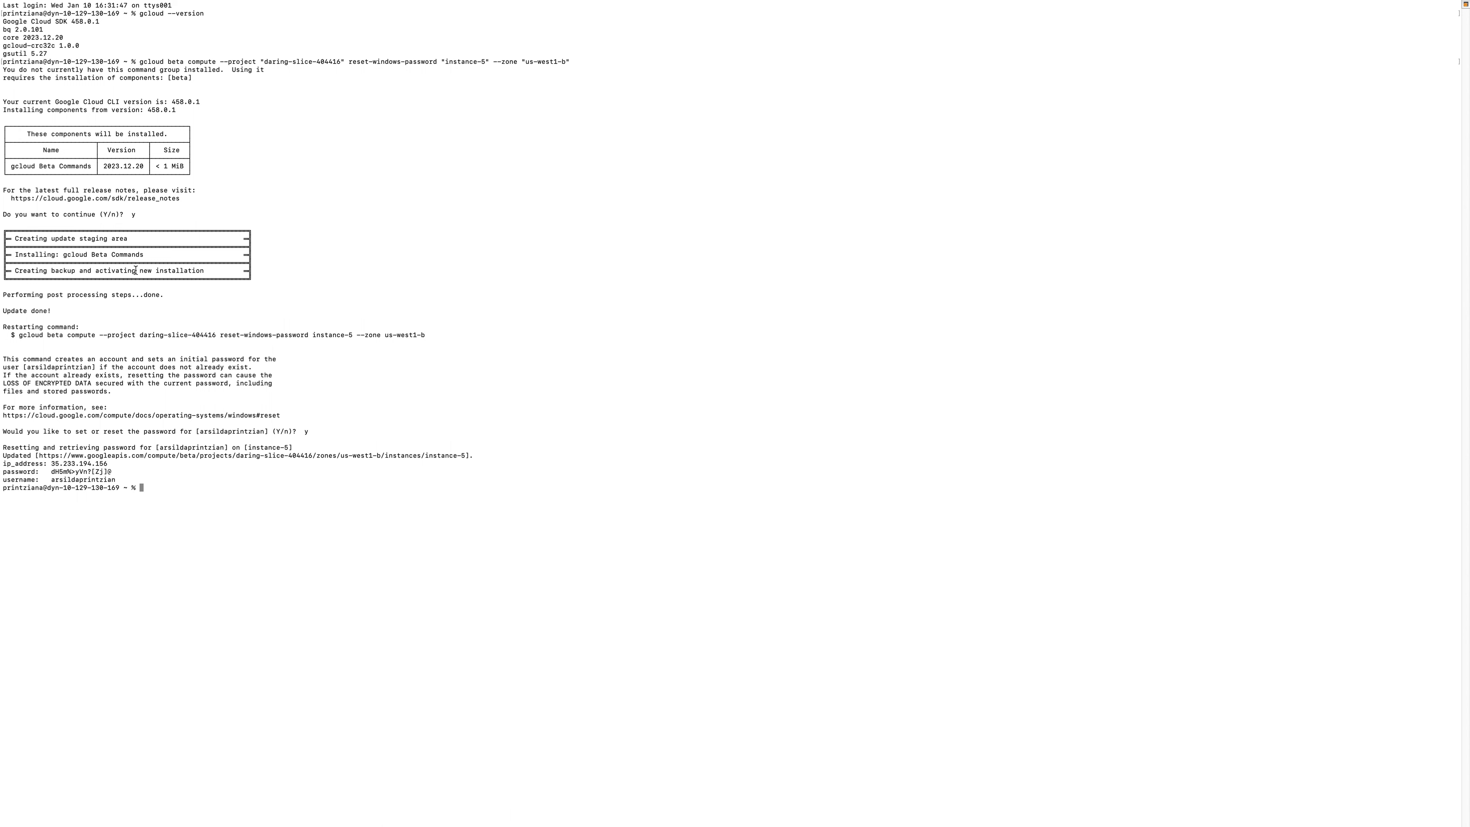
drag(5, 423, 117, 479)
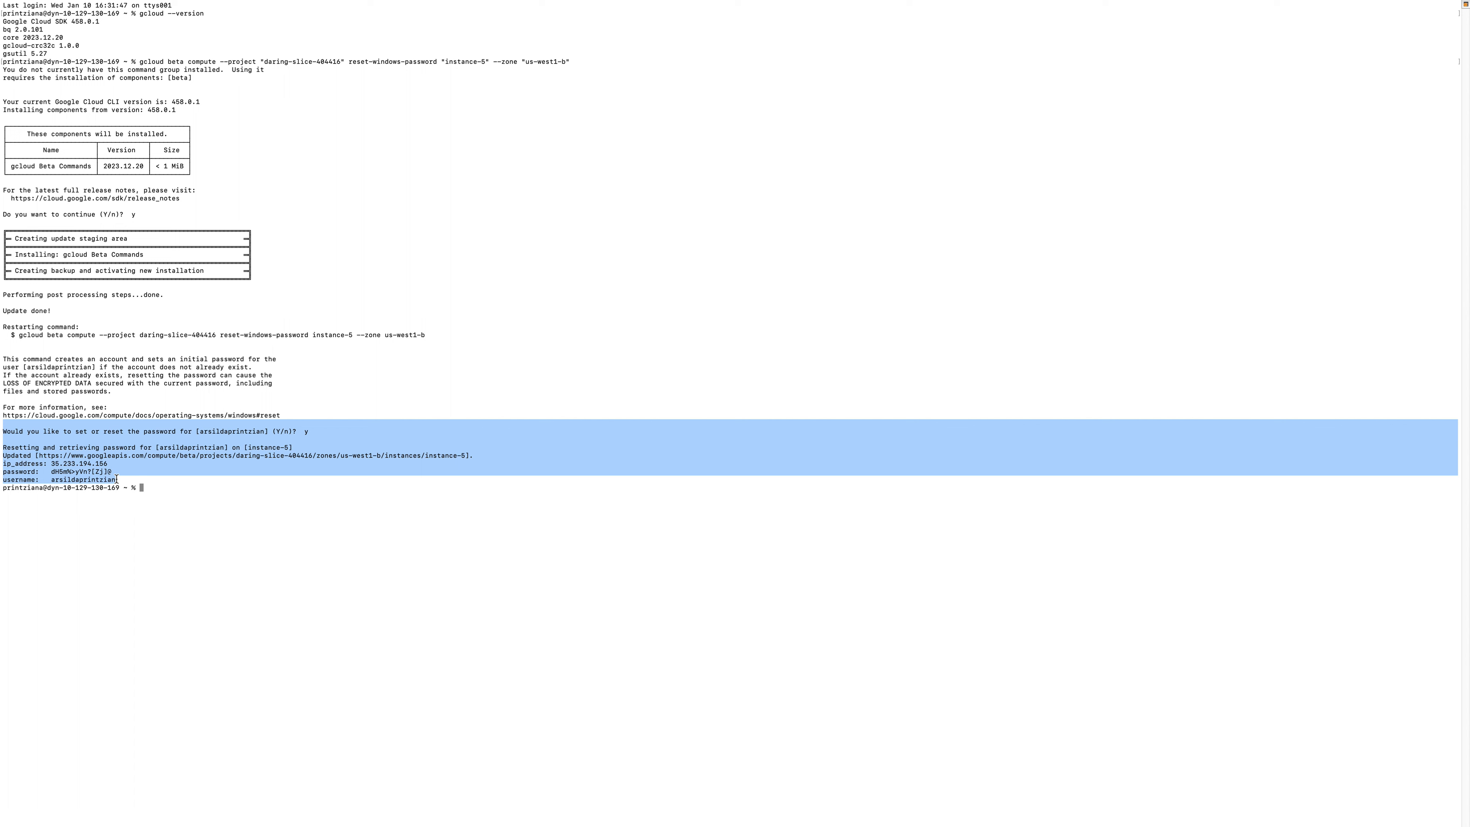
click(118, 479)
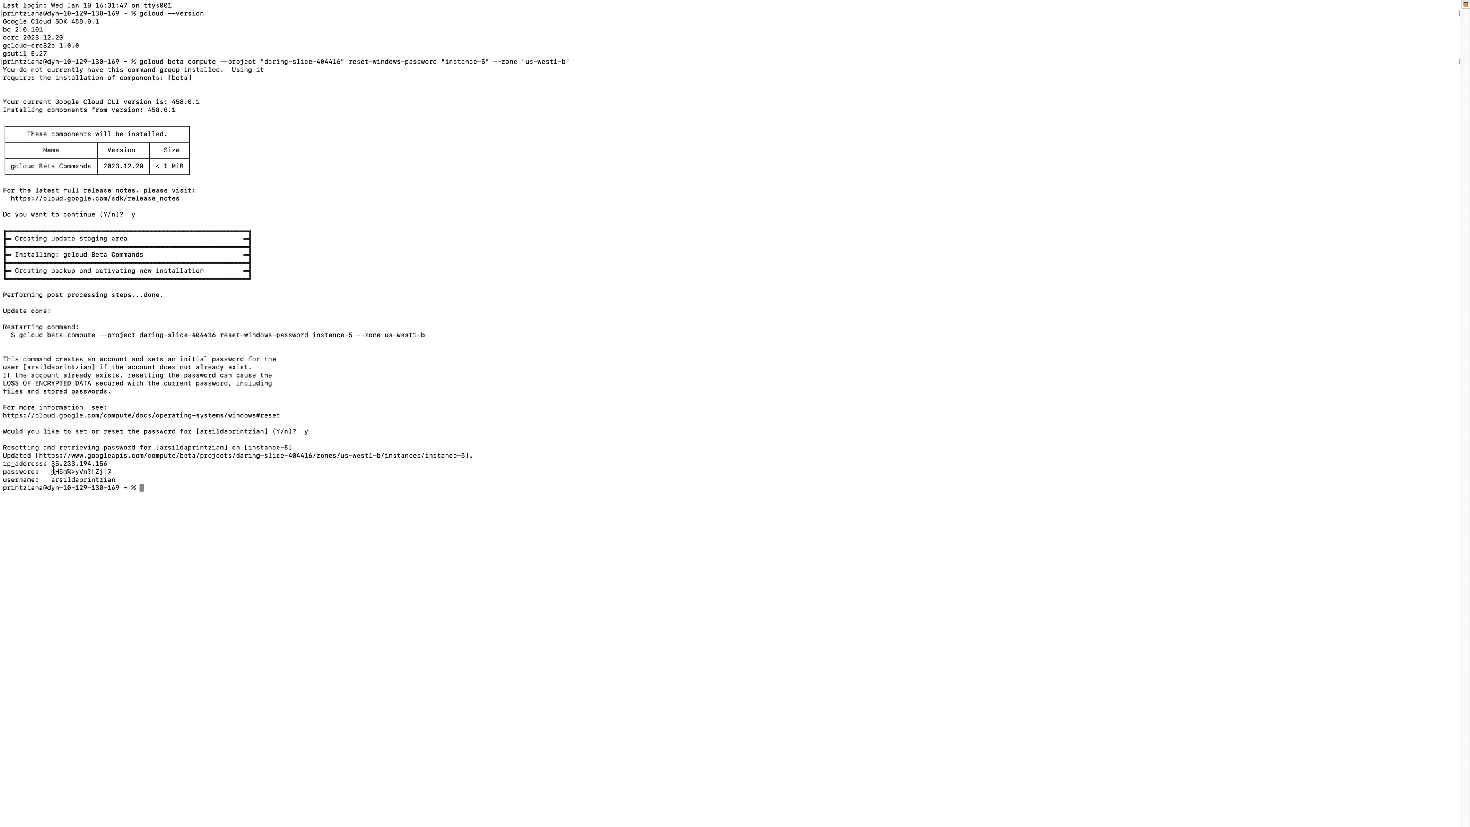
drag(52, 483, 103, 475)
click(104, 474)
click(31, 23)
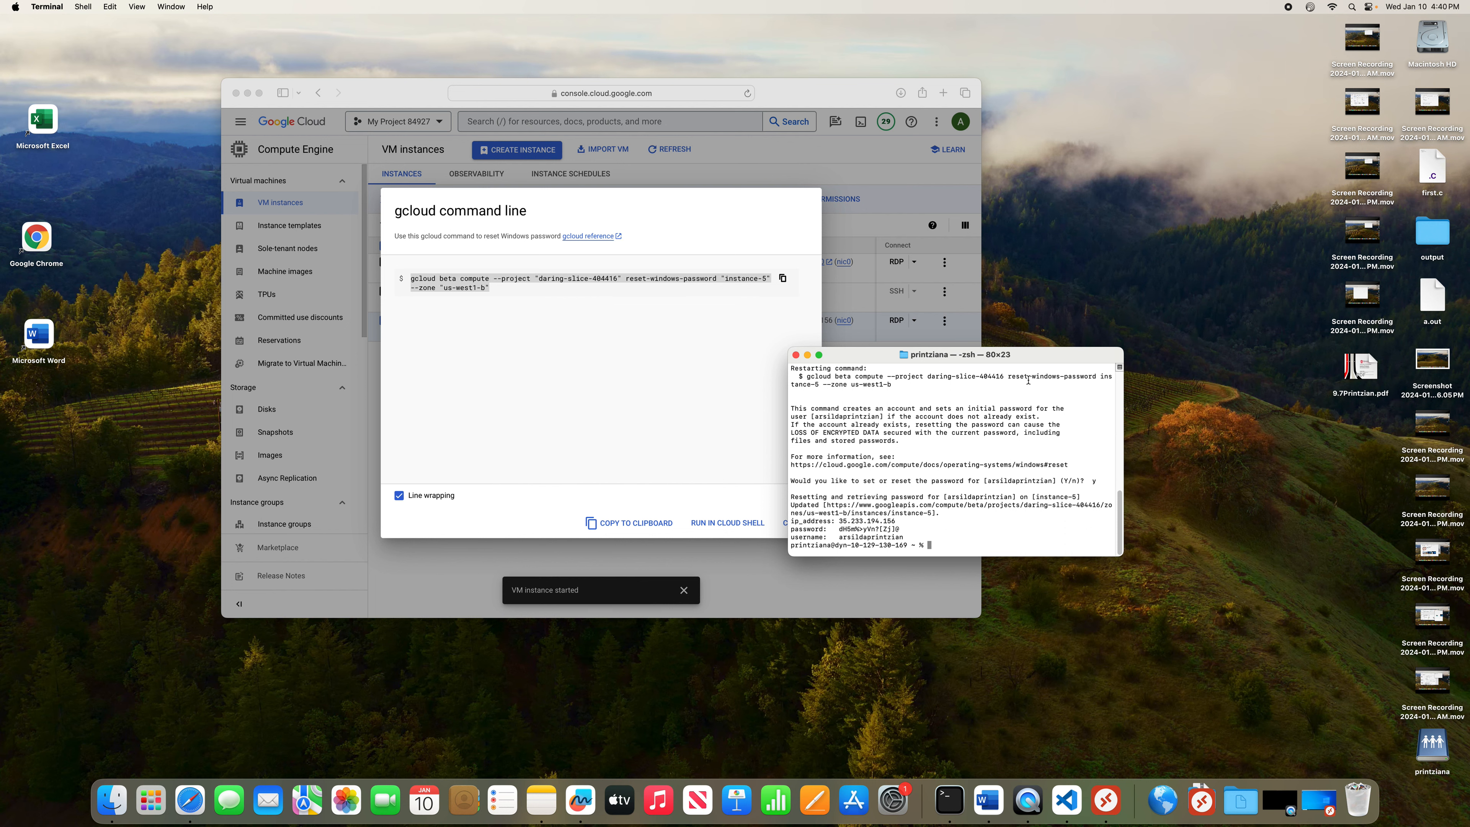
Move Terminal clear of the console, close the gcloud command line dialog and show instance-5's RDP options.
drag(1040, 354, 1111, 346)
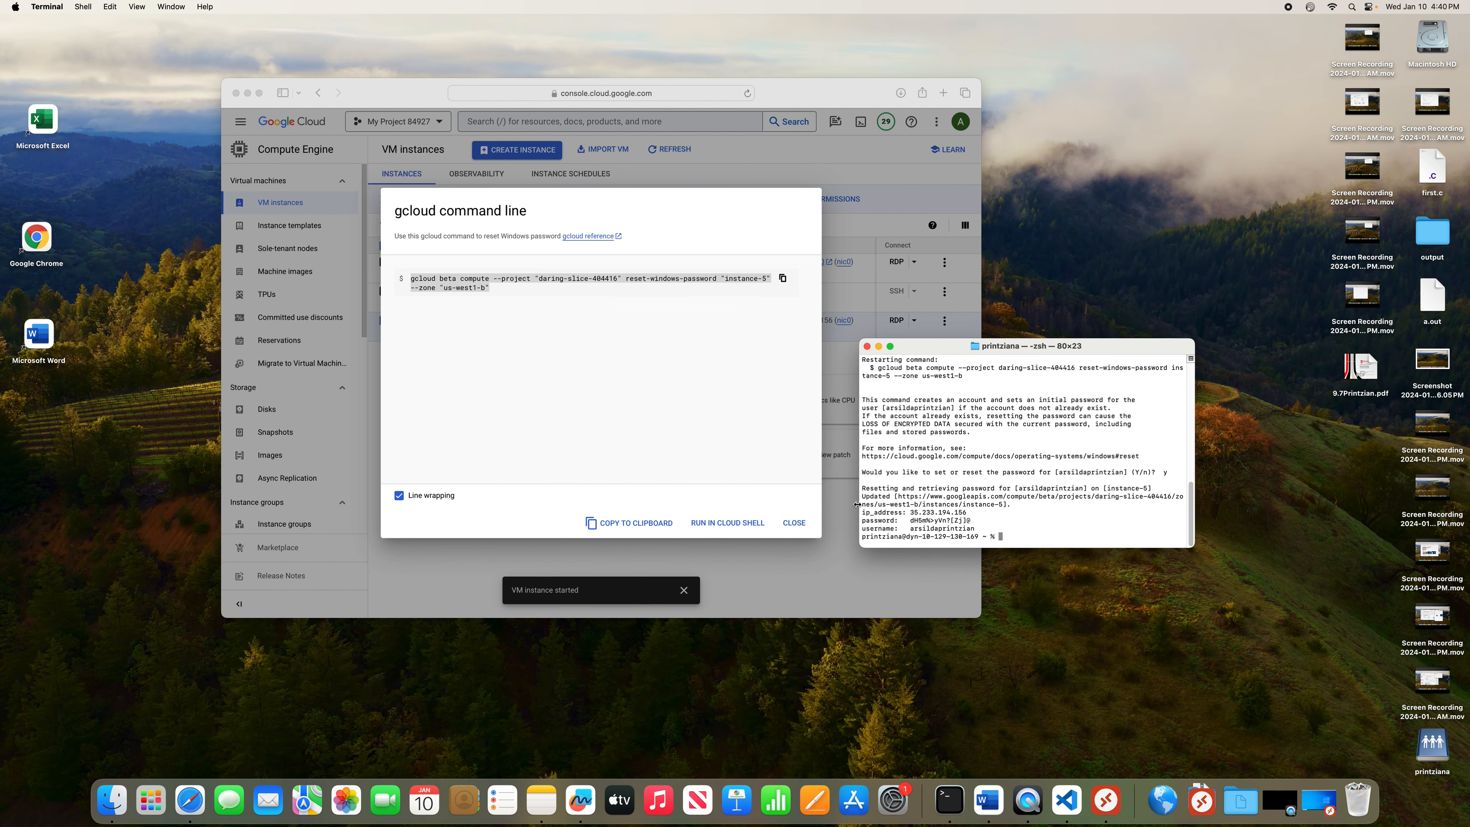
click(797, 528)
click(796, 528)
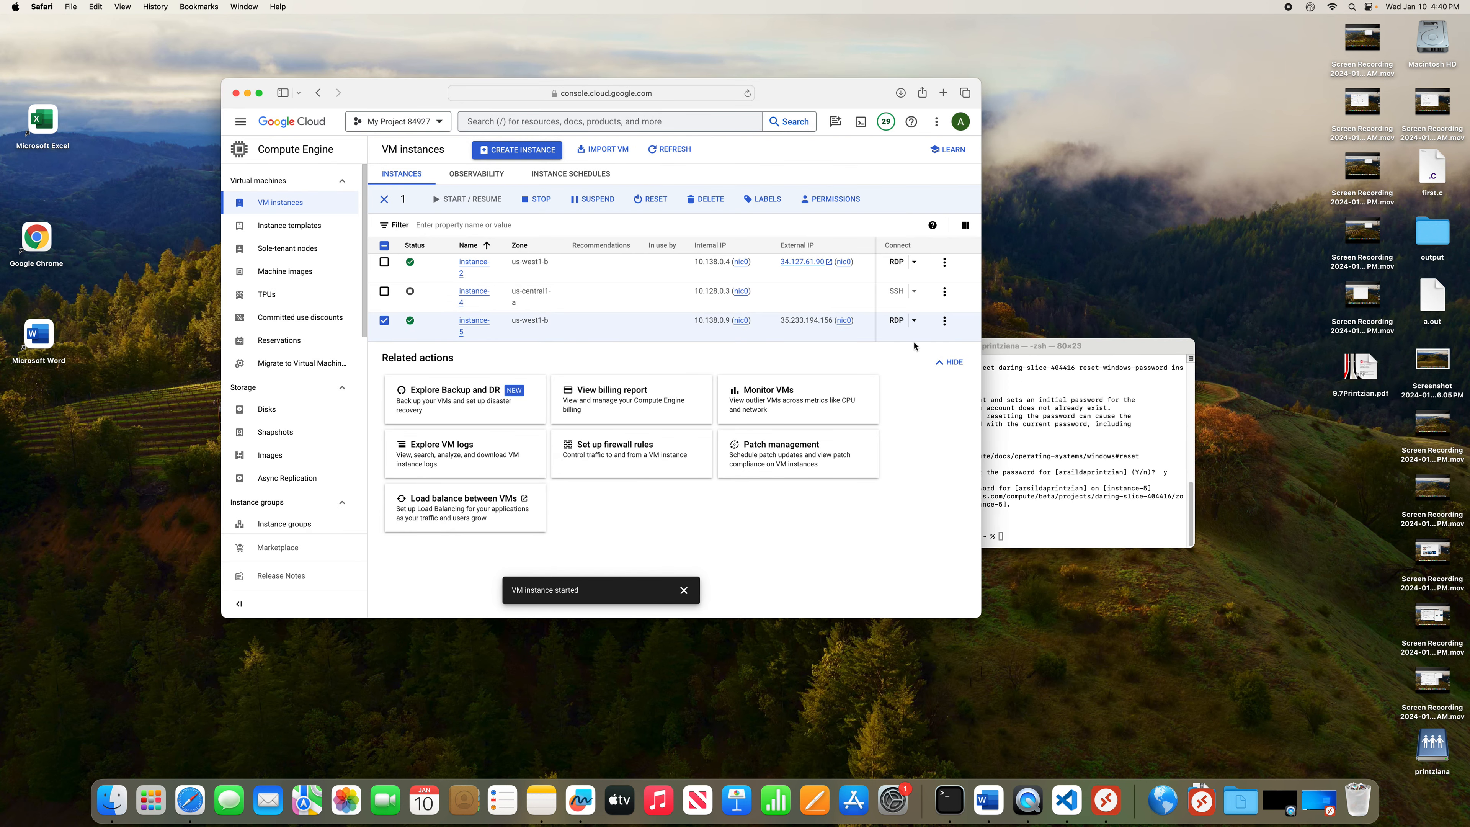
click(915, 323)
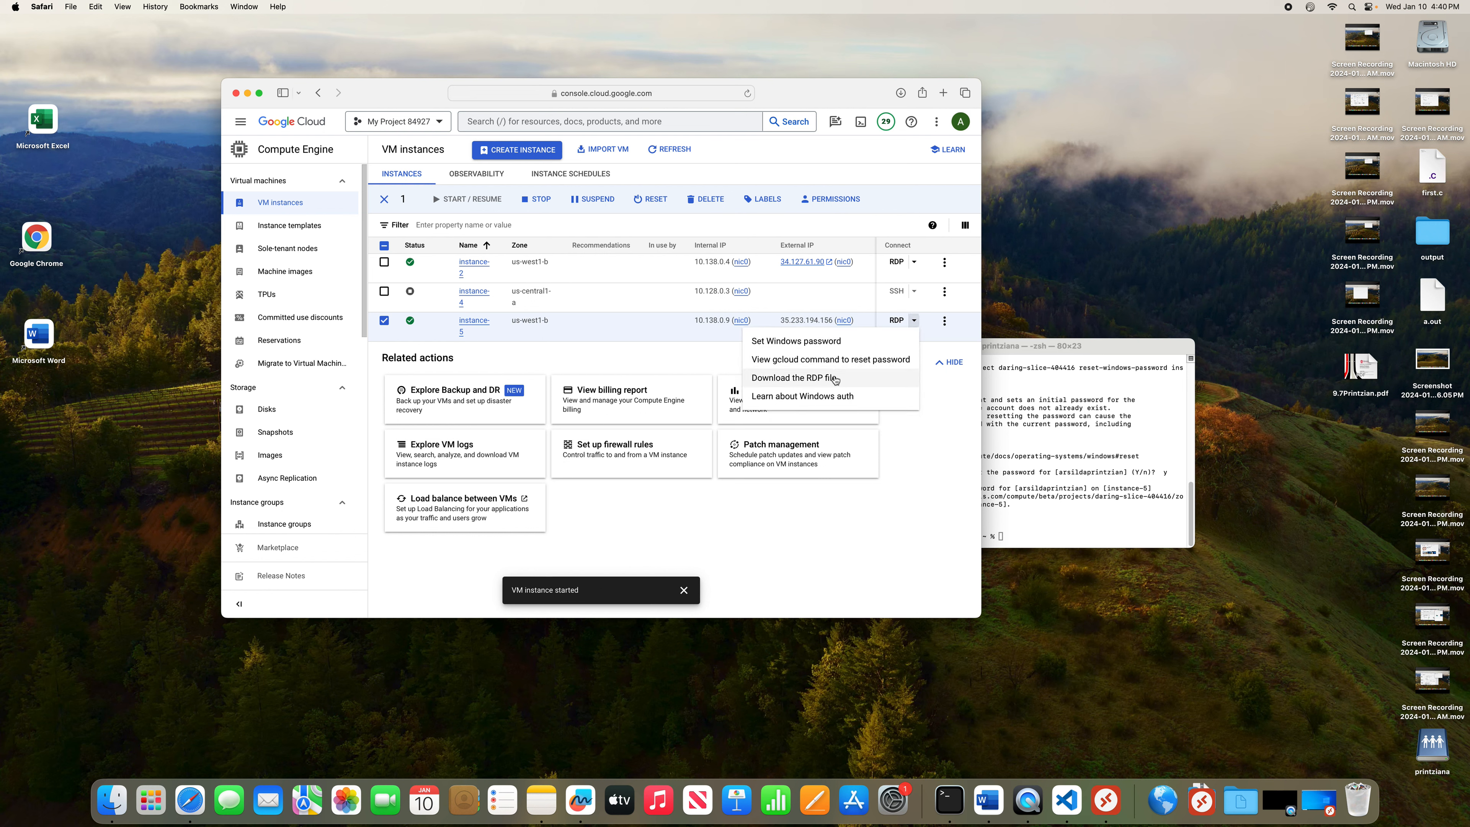
Look for Microsoft Remote Desktop in Finder's Applications folder, and minimize Finder.
click(111, 800)
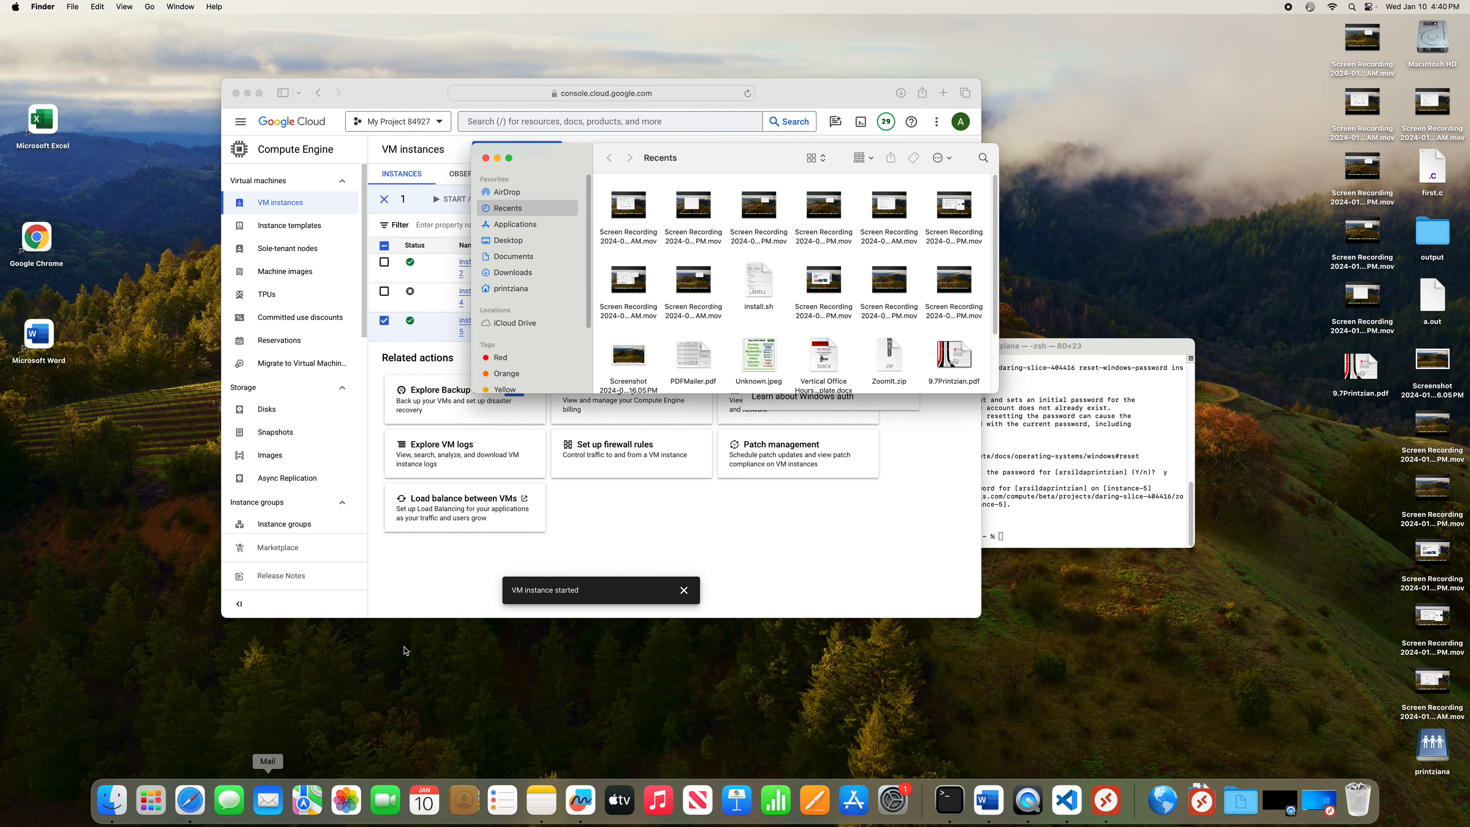
click(509, 227)
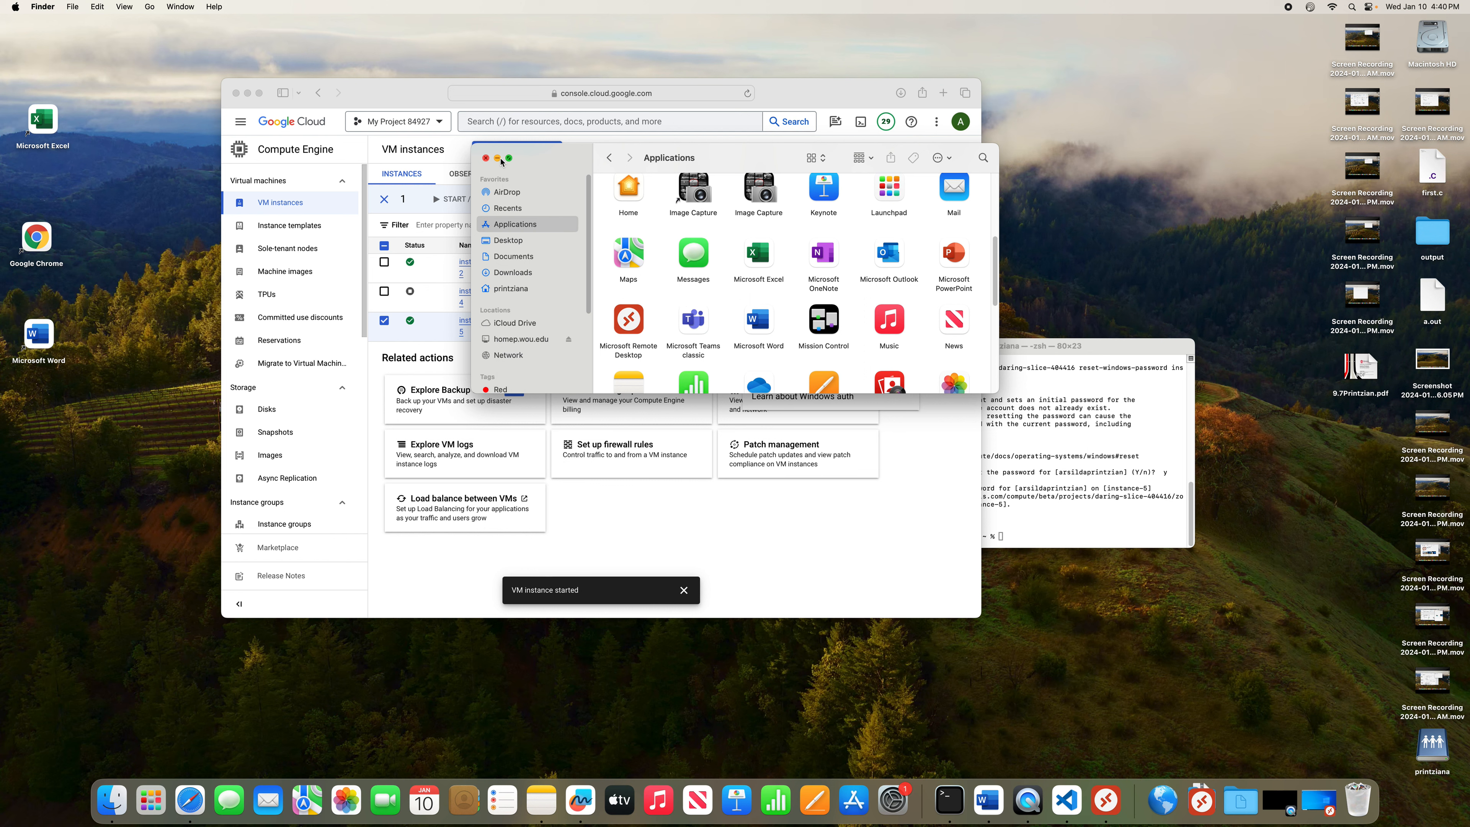
mouse_move(501, 162)
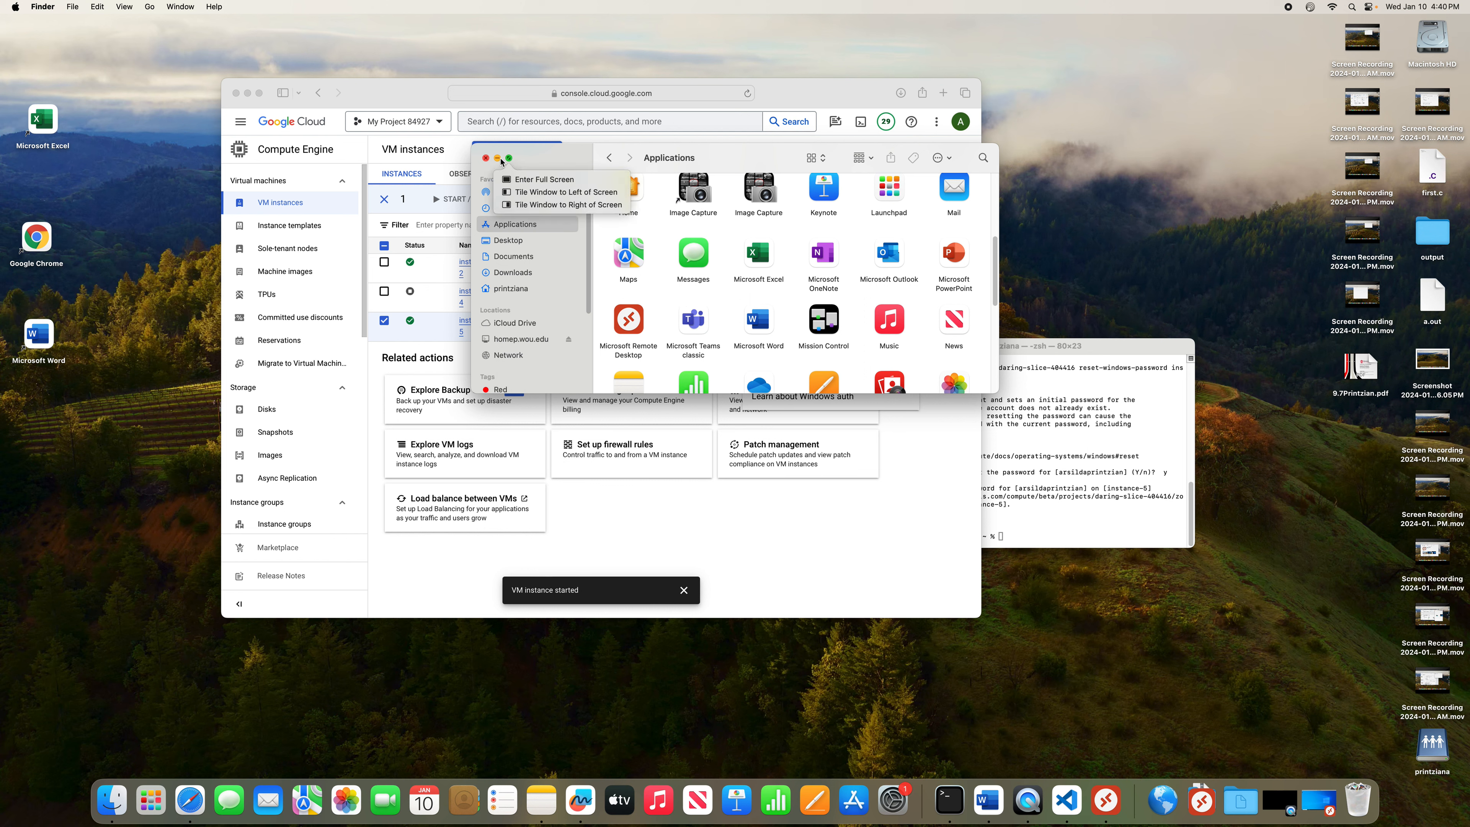
click(498, 159)
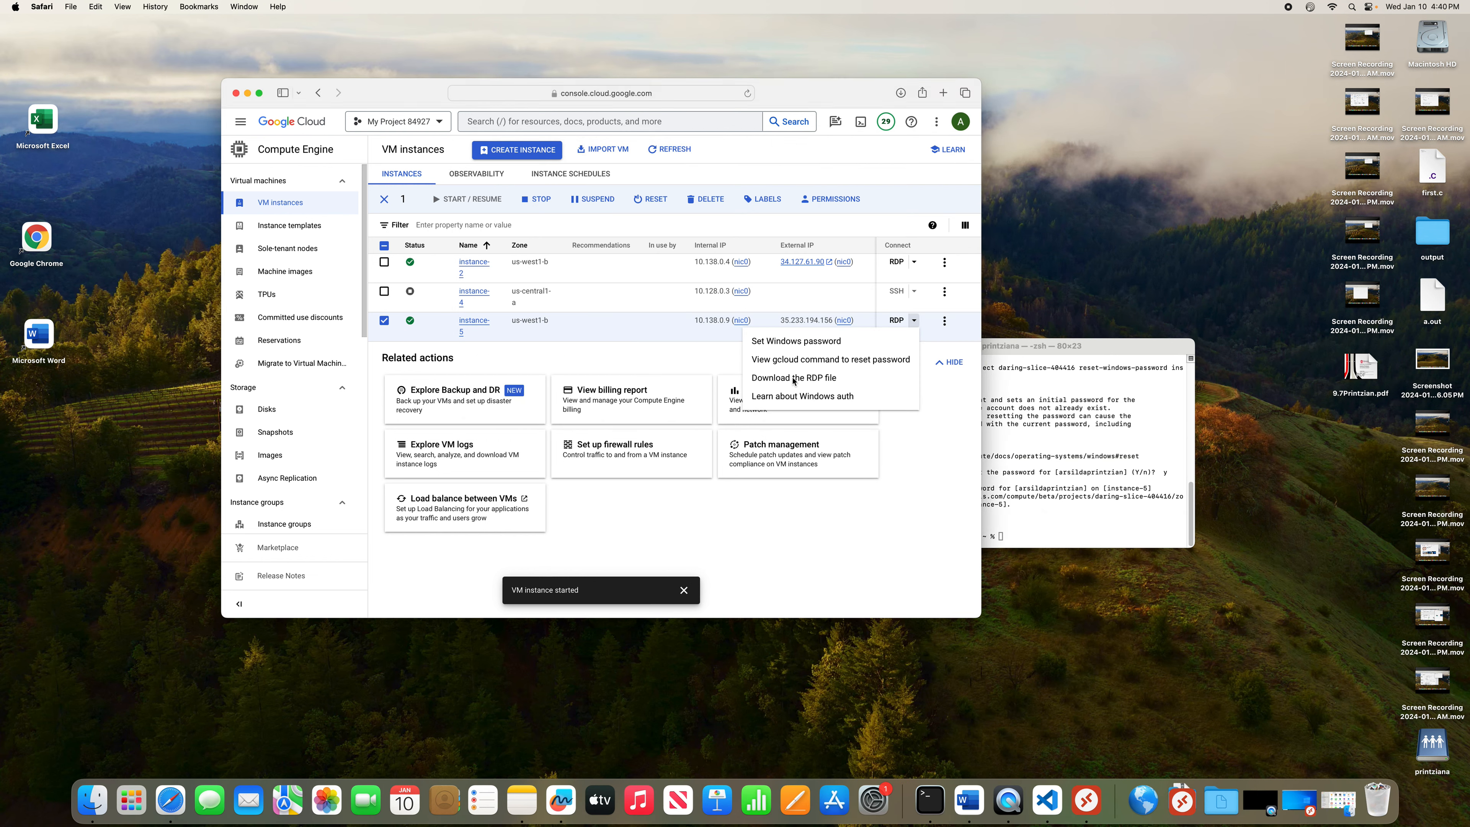
Download the RDP file for instance-5 and open instance-5.rdp from Downloads.
click(793, 377)
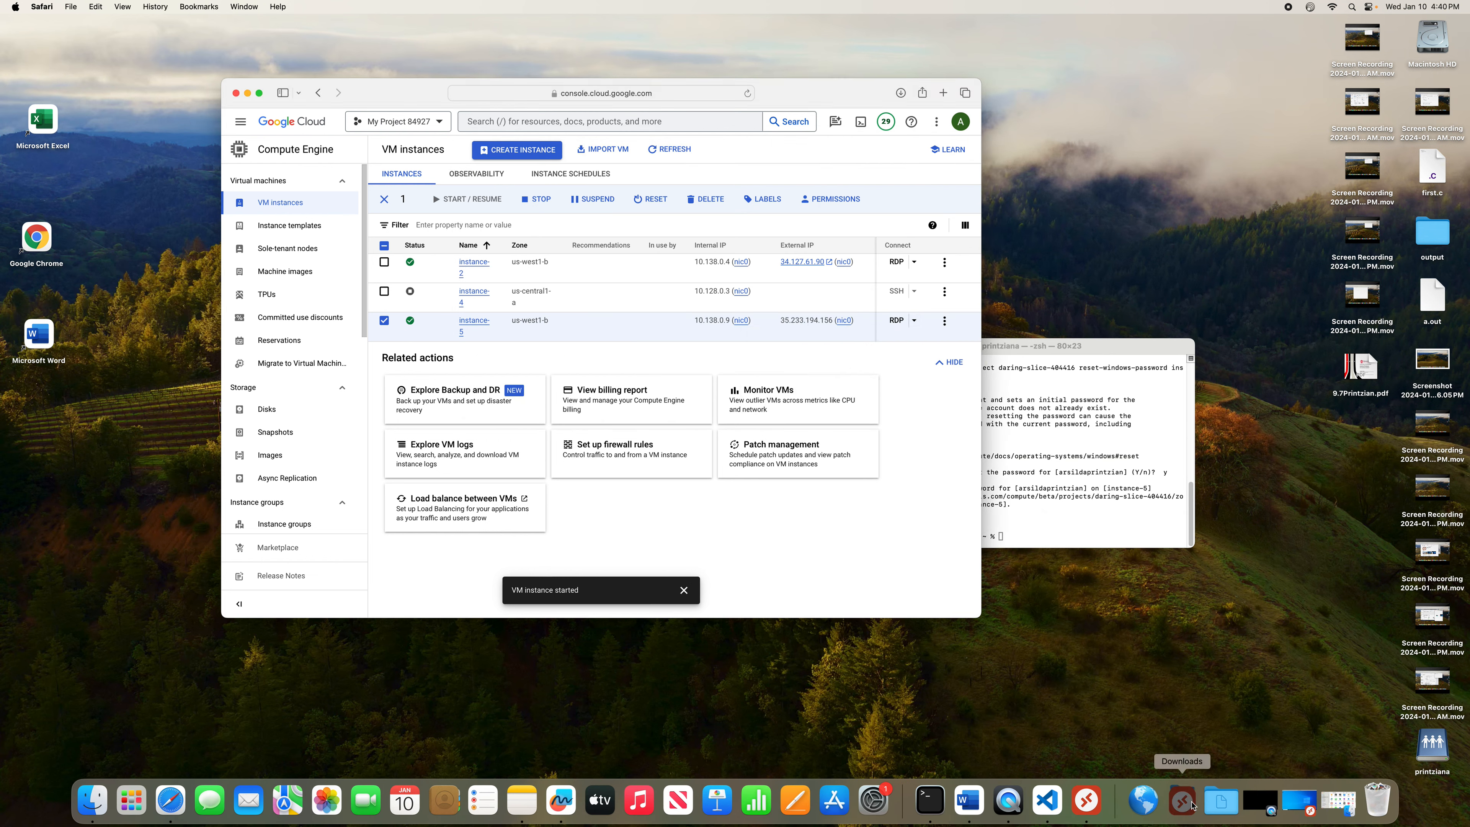
click(1193, 805)
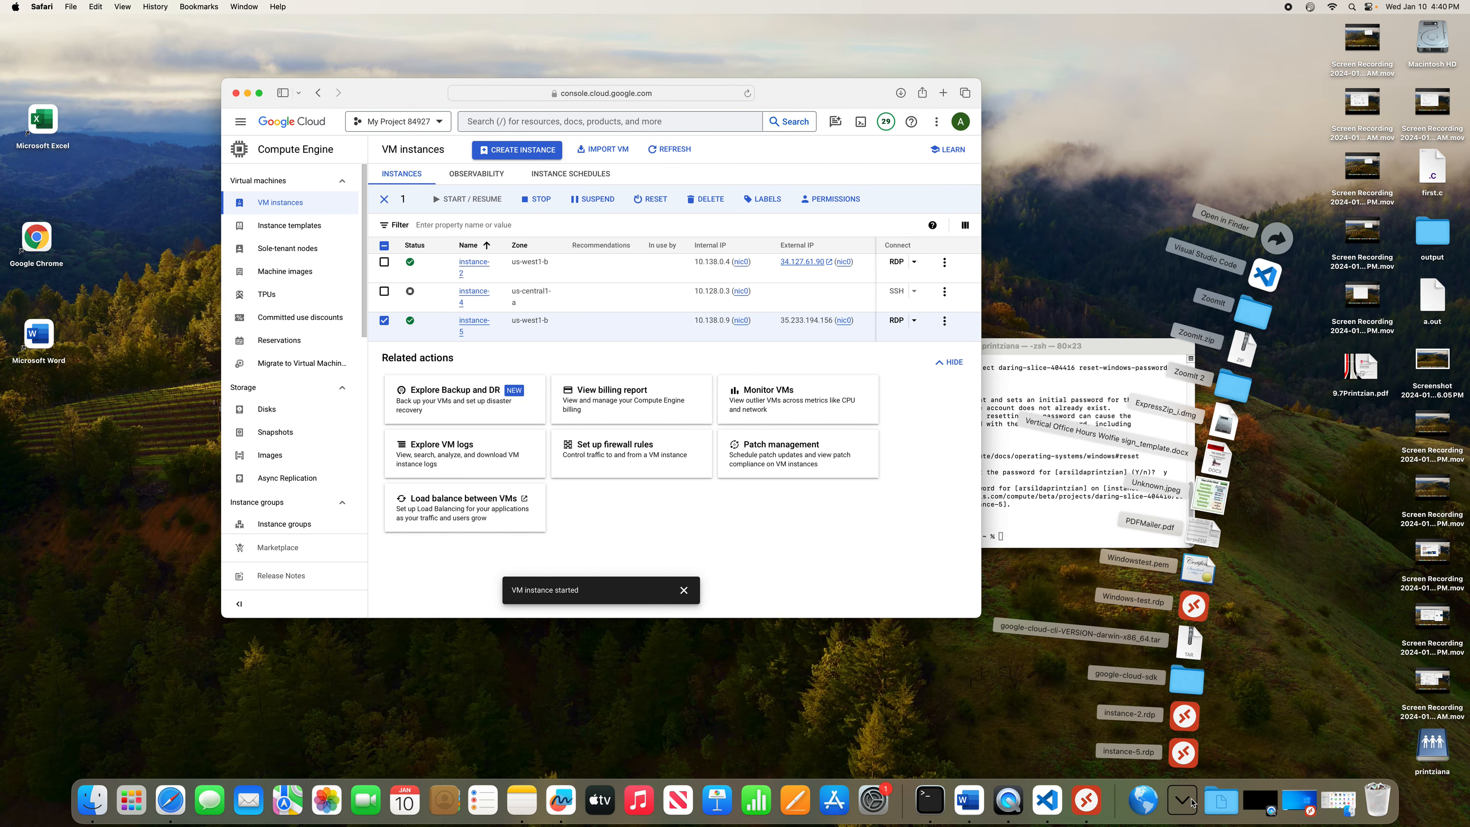
click(1183, 760)
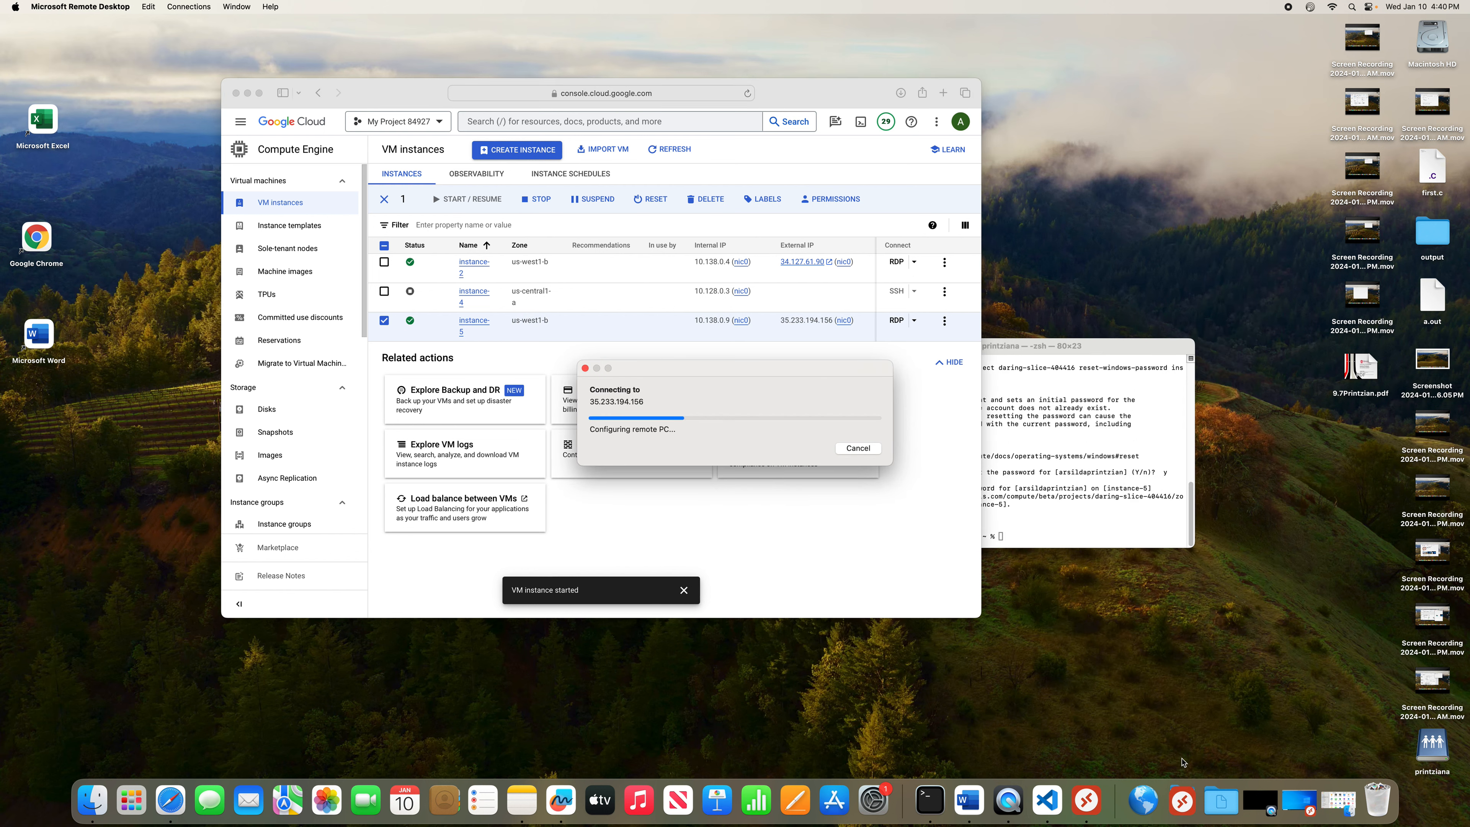
Copy the generated Windows password from Terminal, paste it into the account password field and connect to instance-5 despite the unverified certificate.
click(1019, 460)
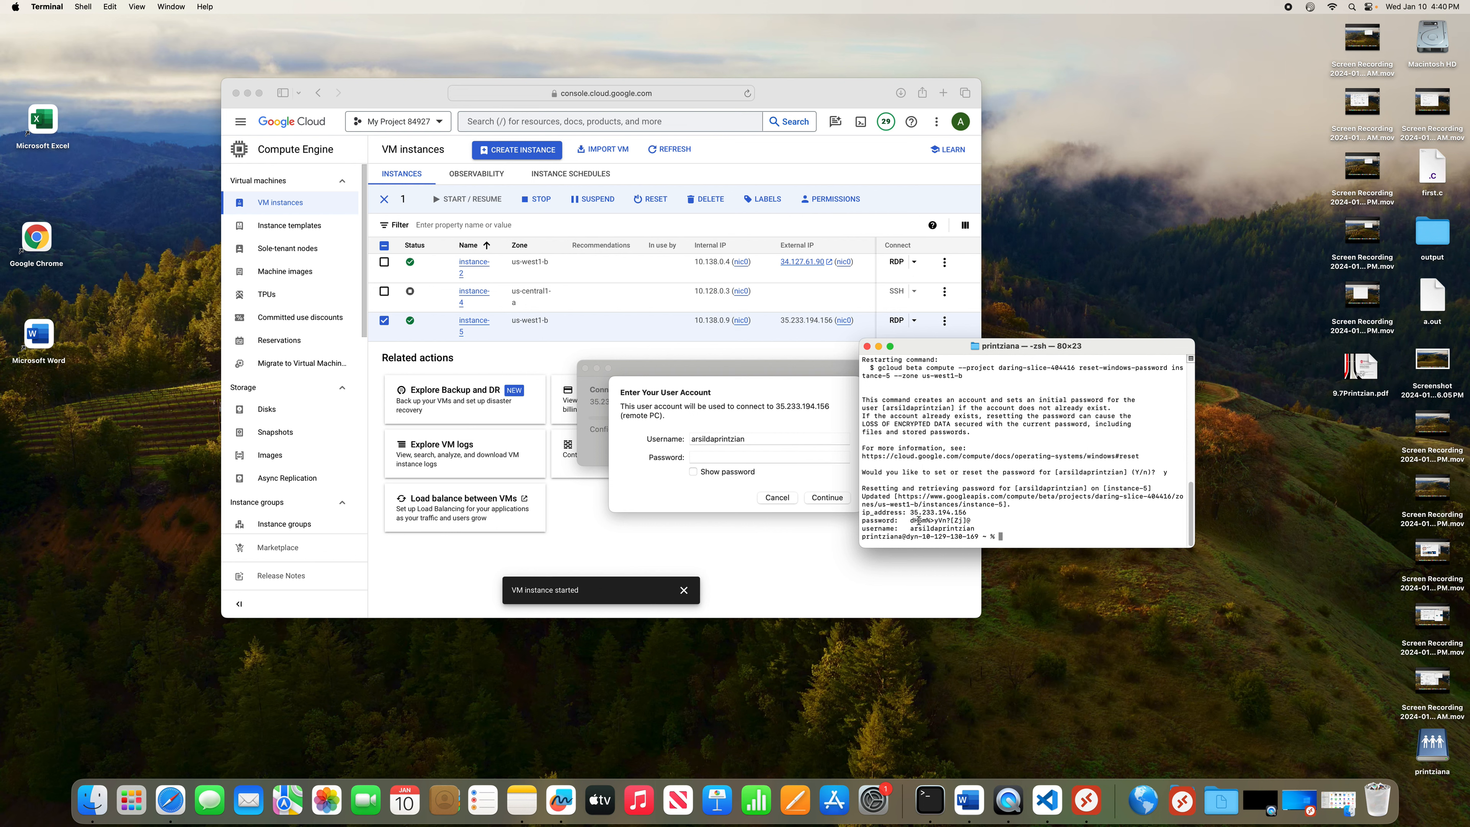
mouse_move(914, 520)
mouse_down()
mouse_move(974, 519)
mouse_move(912, 521)
mouse_up()
click(977, 518)
key(super+c)
click(722, 458)
right_click(717, 458)
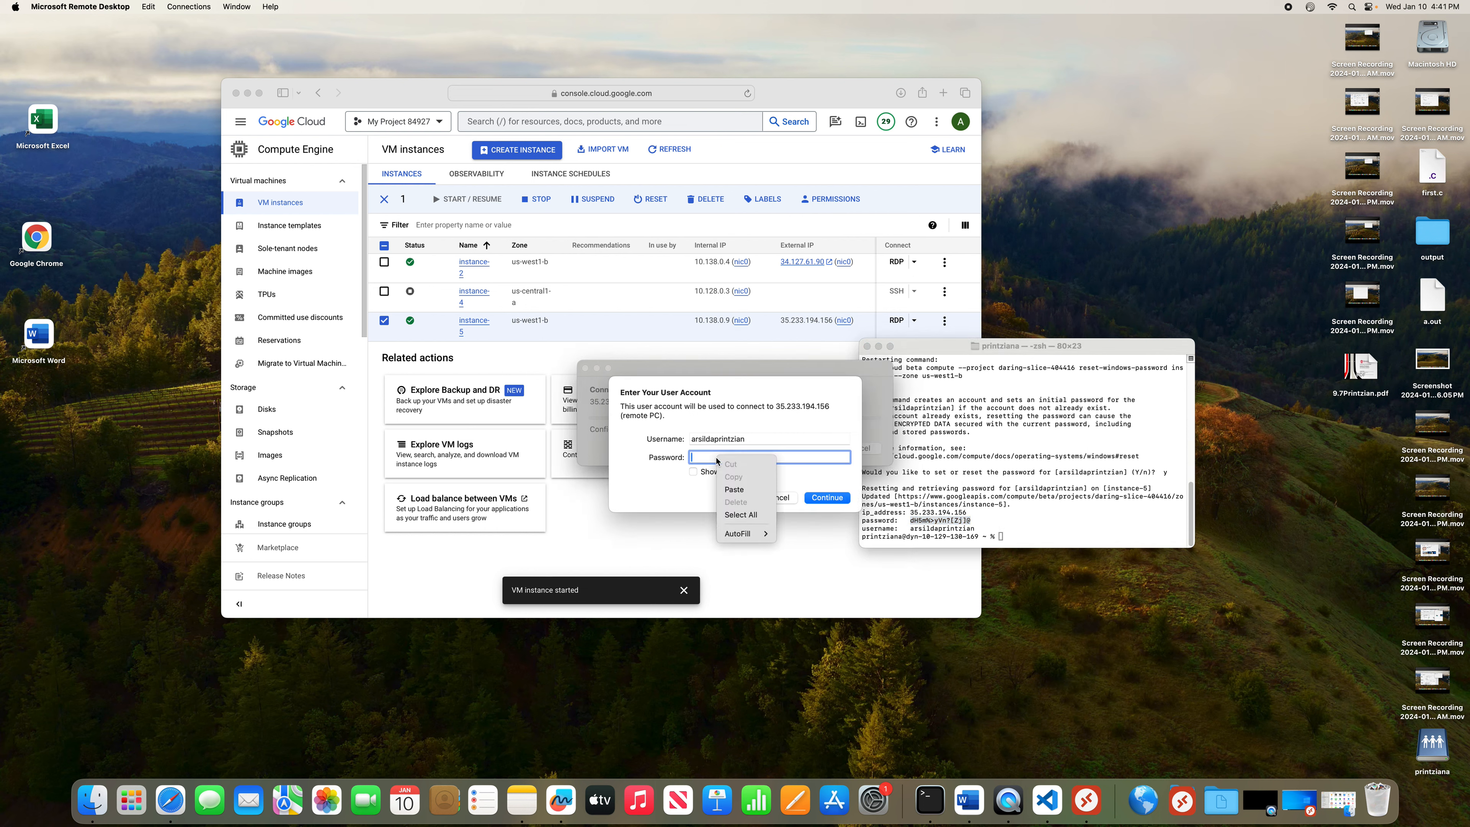
click(734, 490)
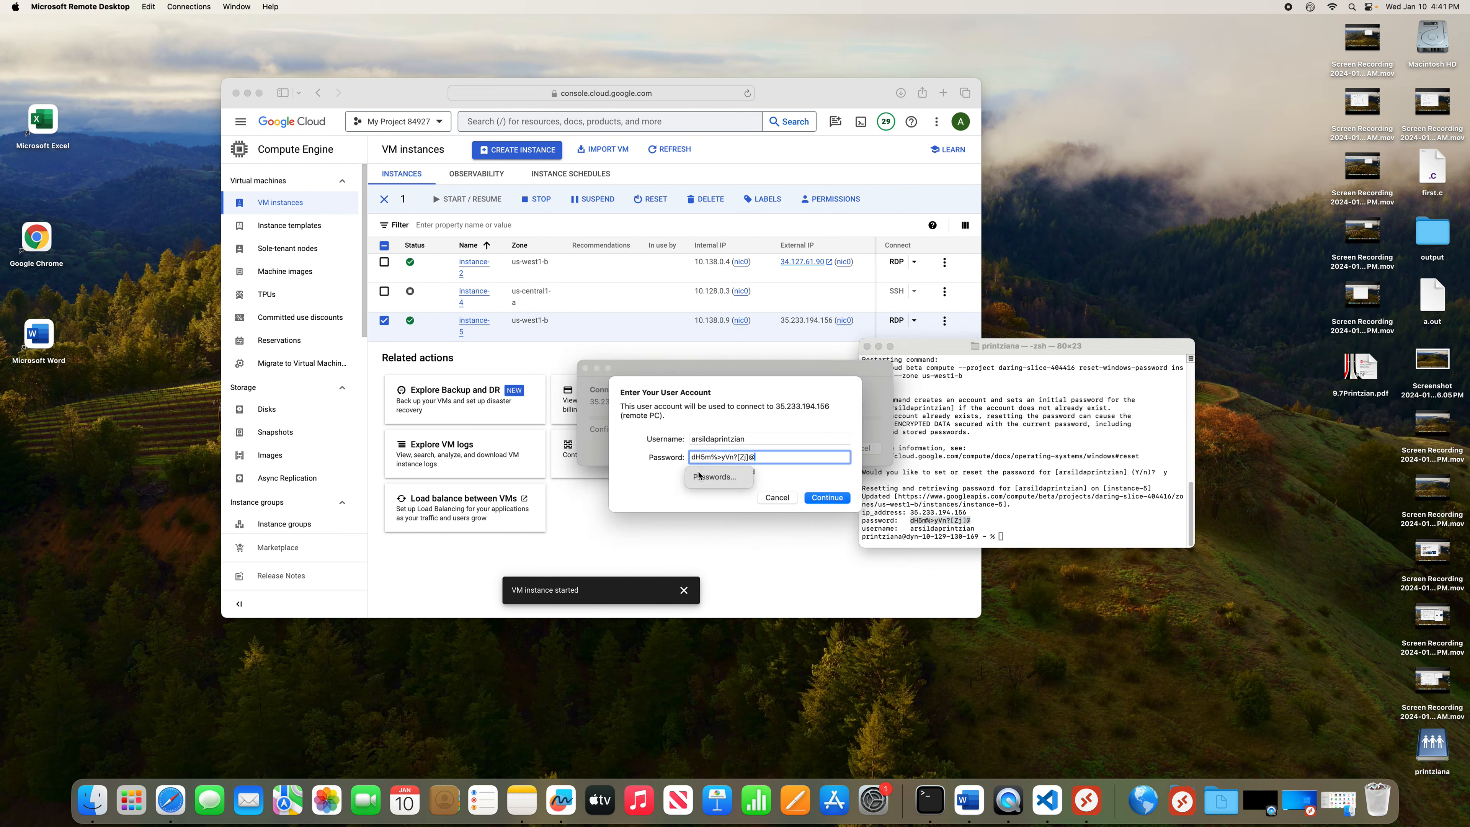
click(813, 498)
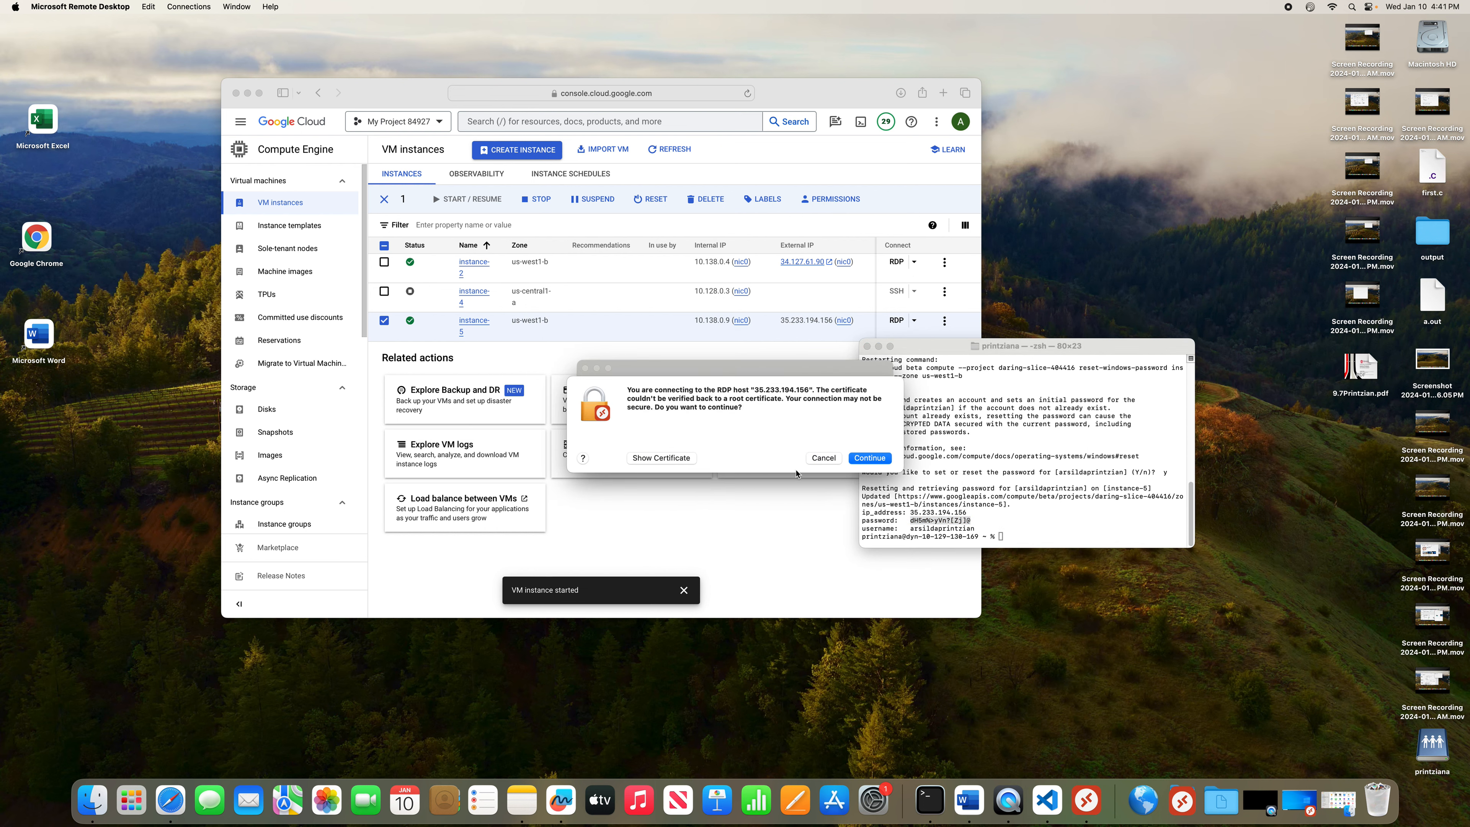
click(867, 461)
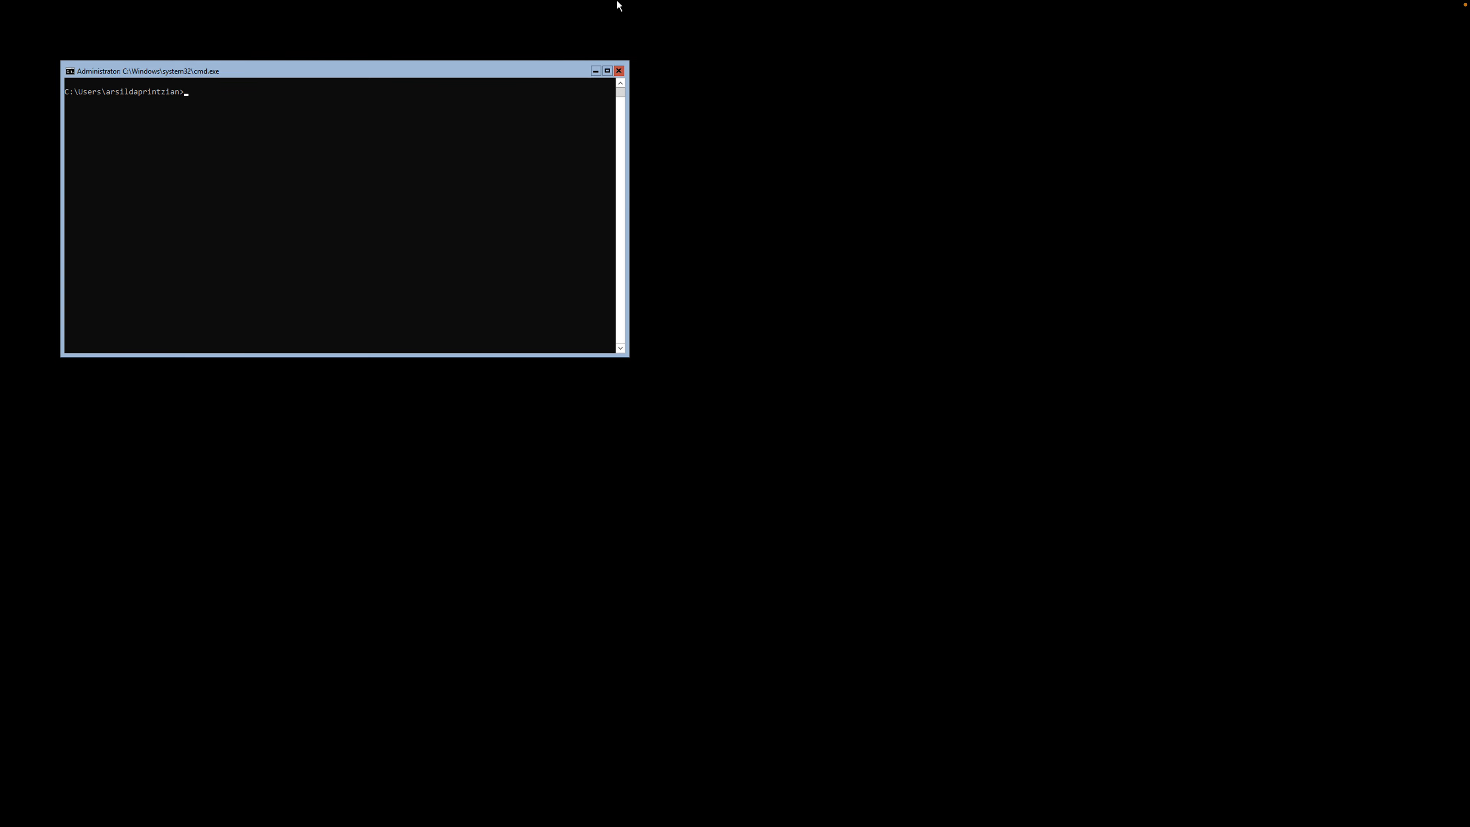
Take the instance-5 session out of full screen and restore the instance-2 session, offset so both windows can be compared.
mouse_move(452, 1)
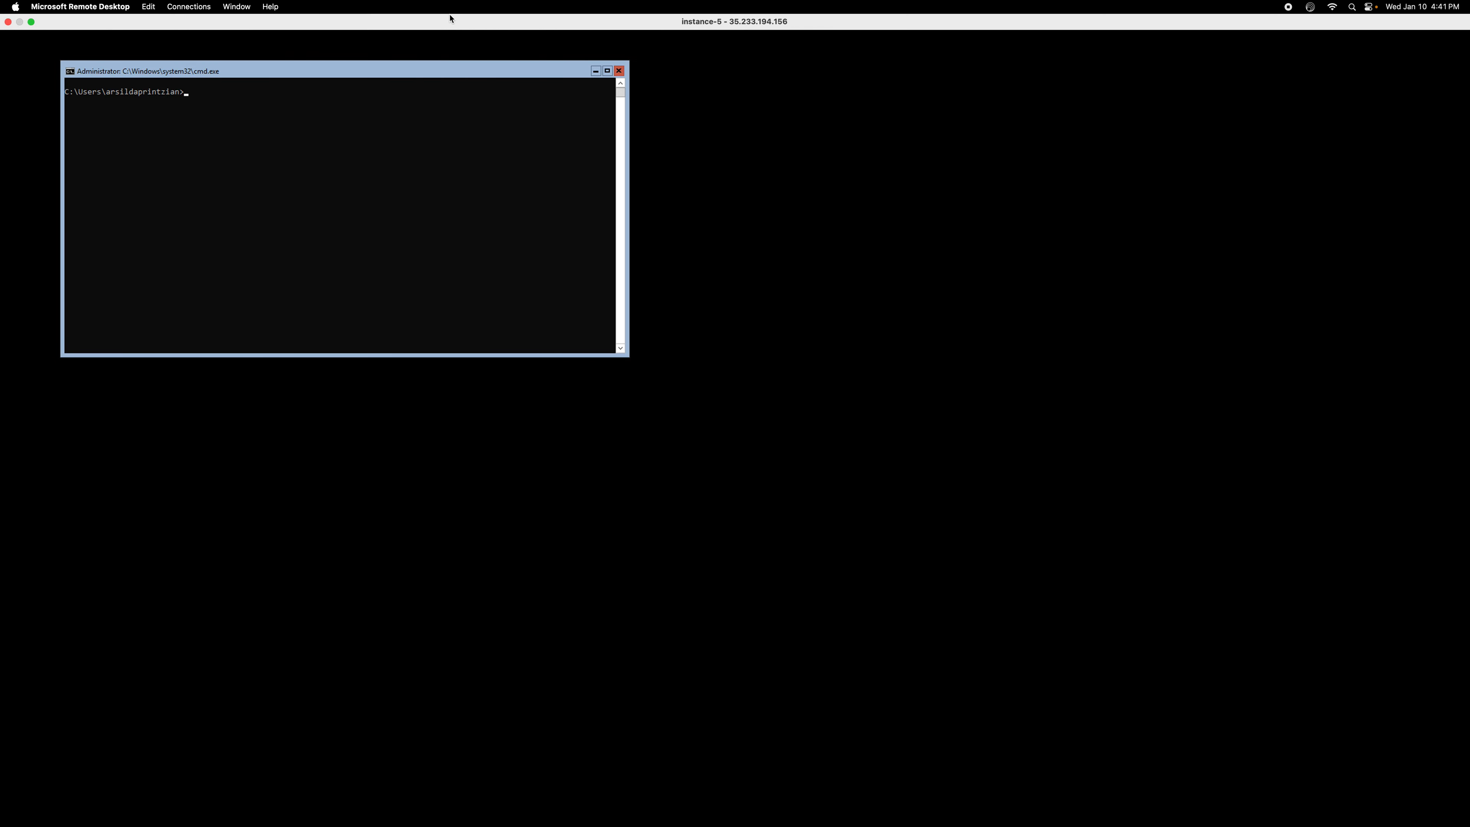
click(31, 21)
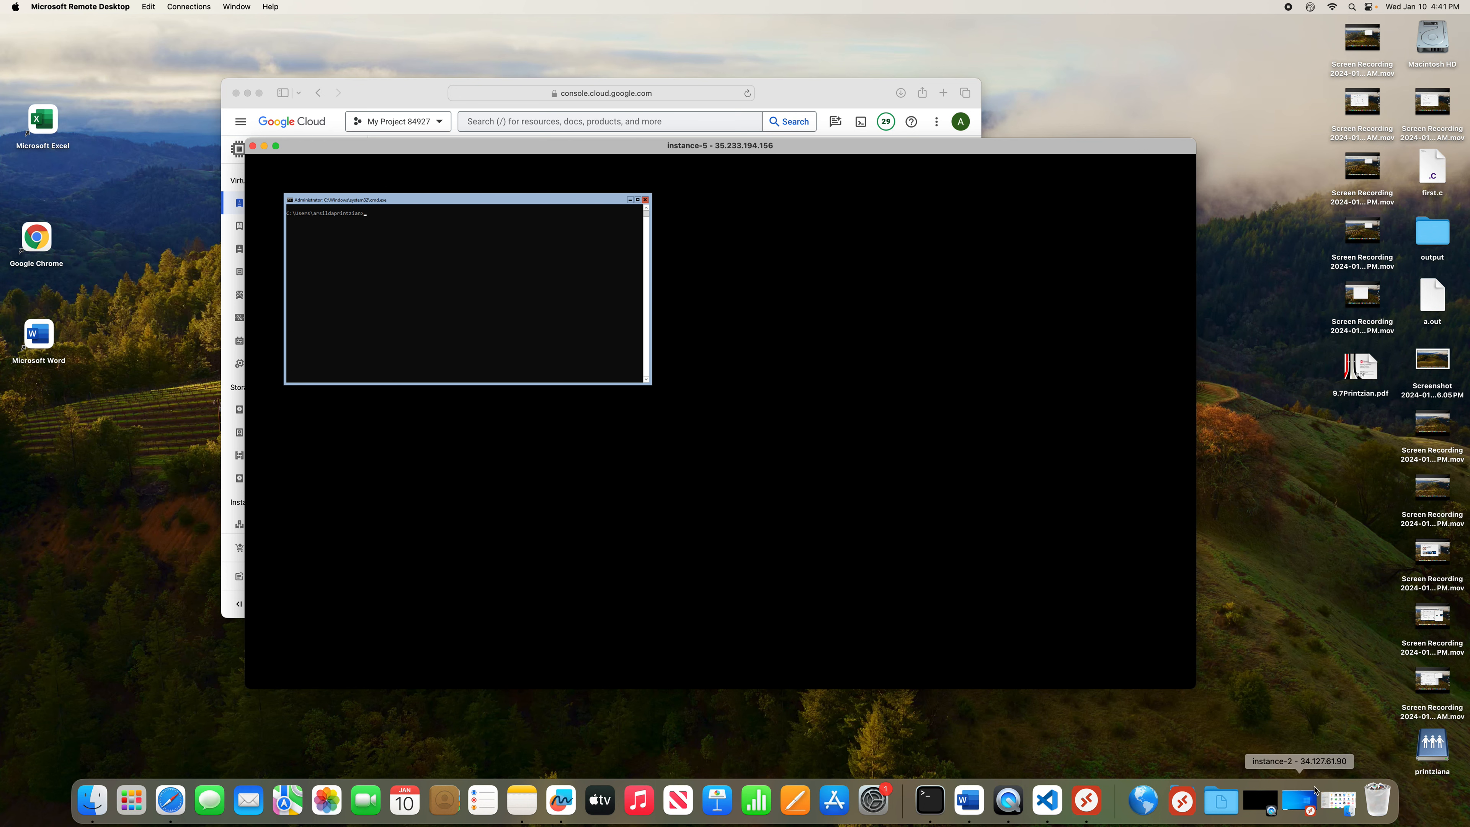
click(1302, 802)
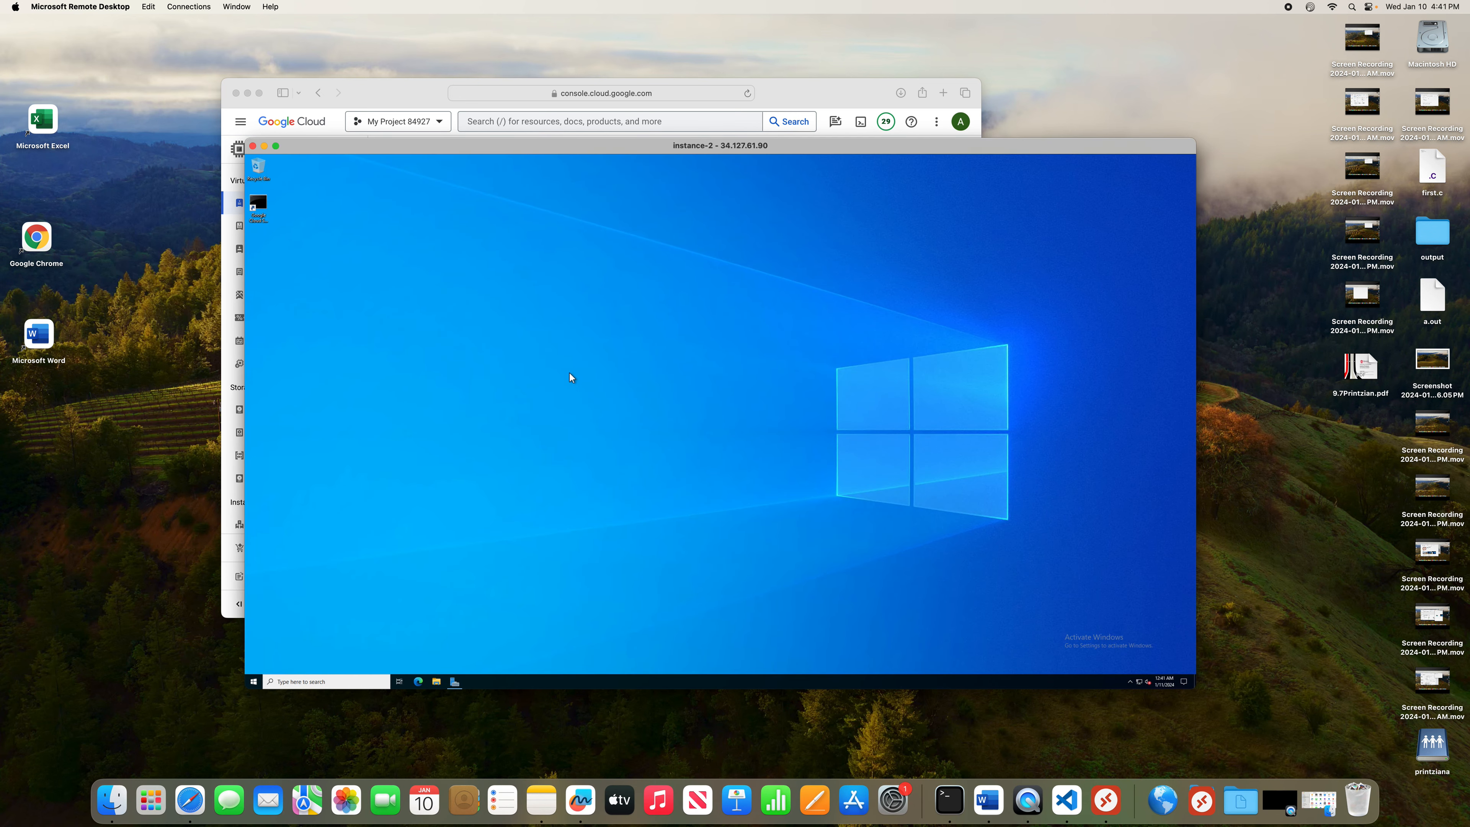
drag(675, 145, 761, 230)
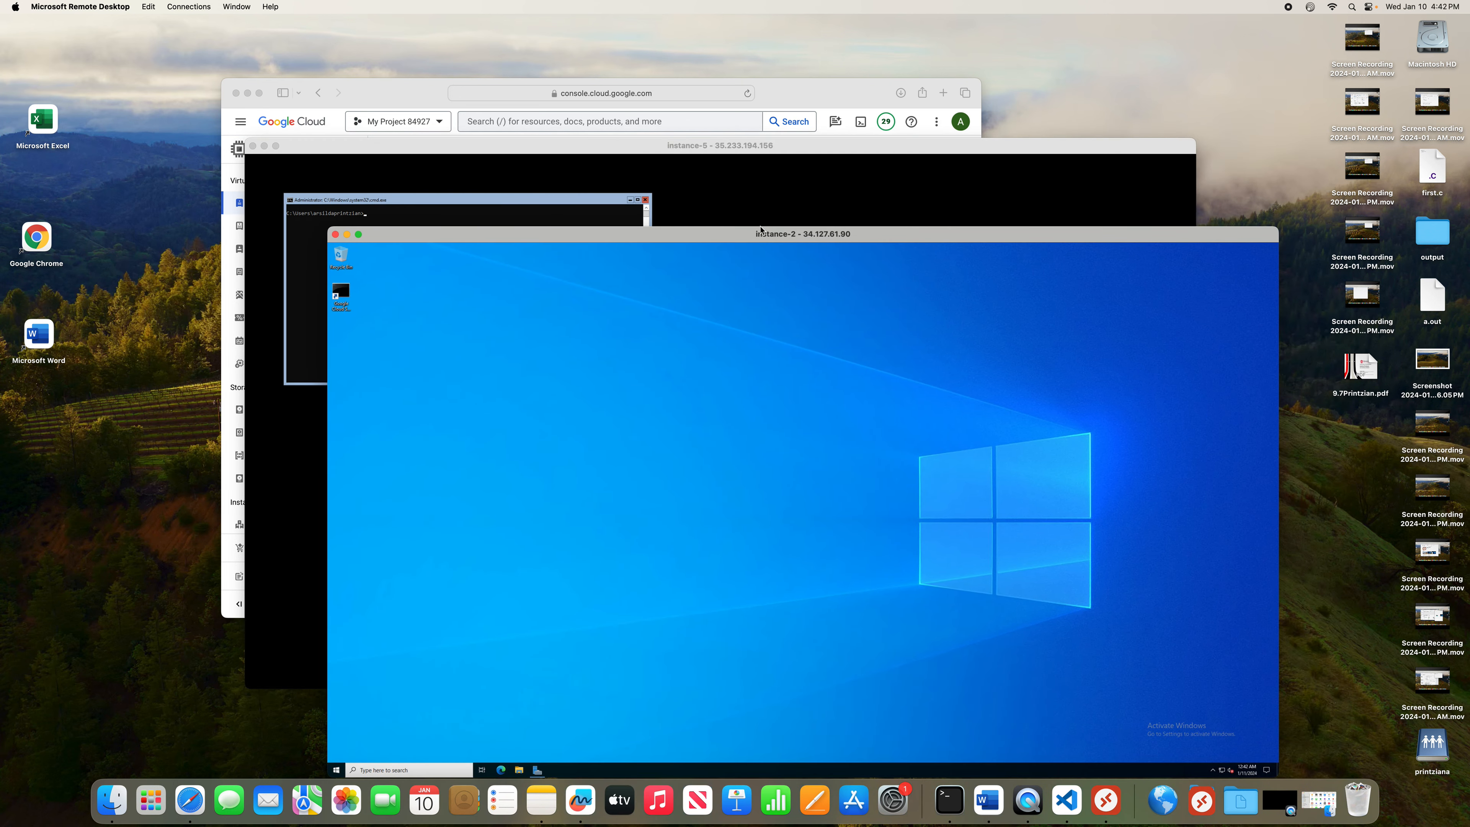
Bring the instance-5 session forward and minimize both remote desktop sessions.
click(752, 148)
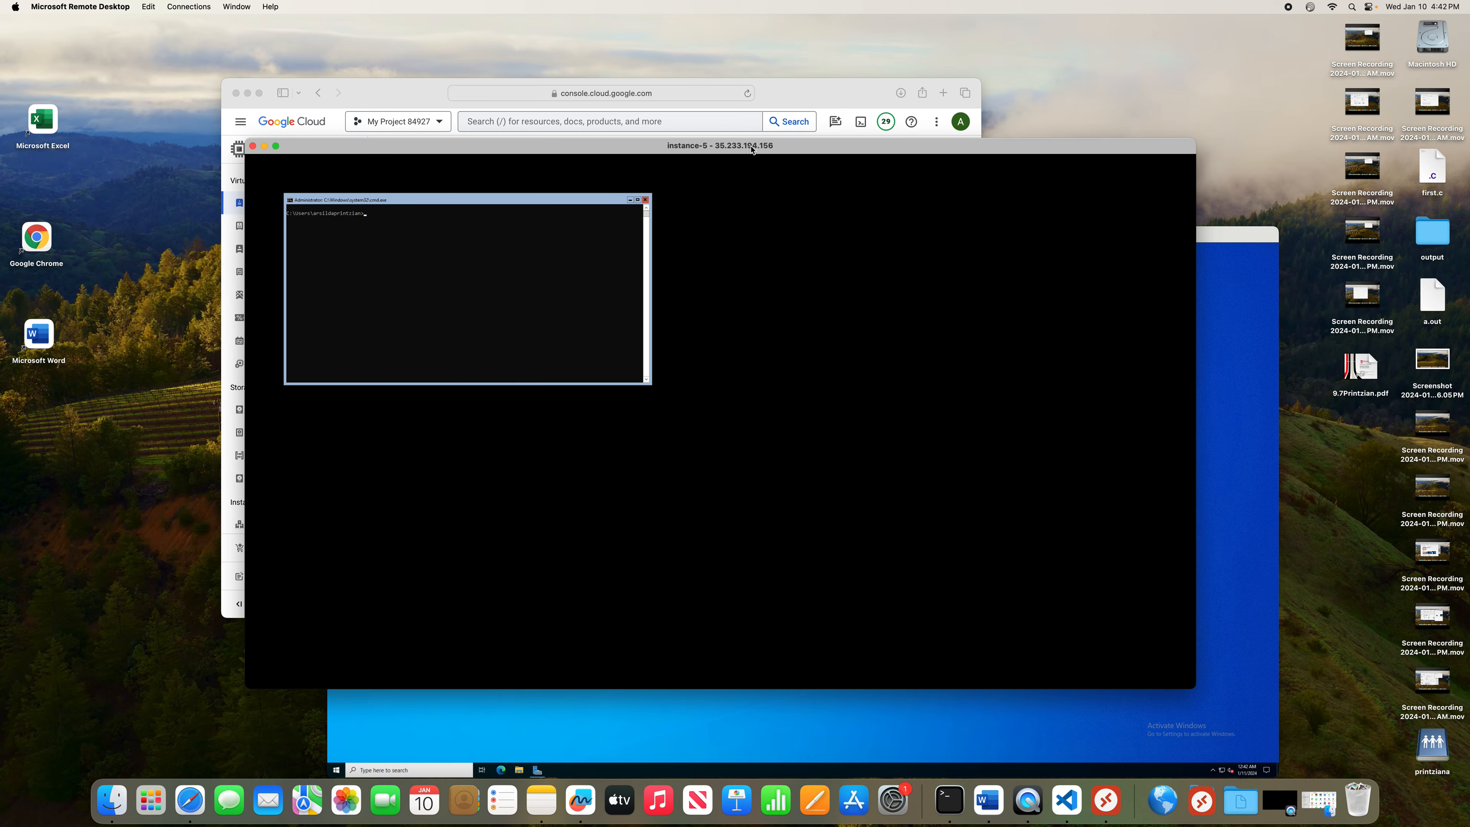
click(264, 147)
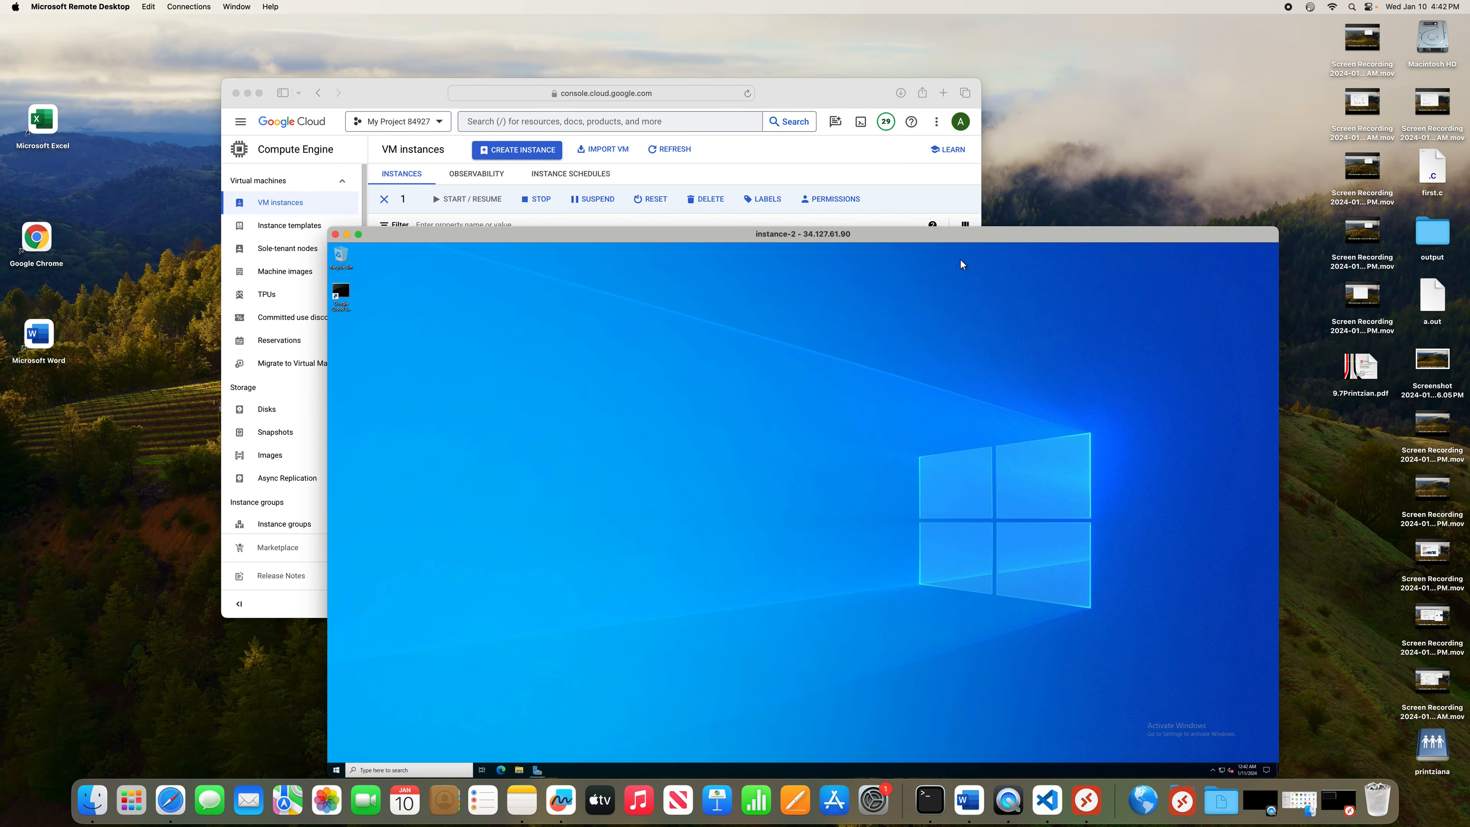
click(350, 236)
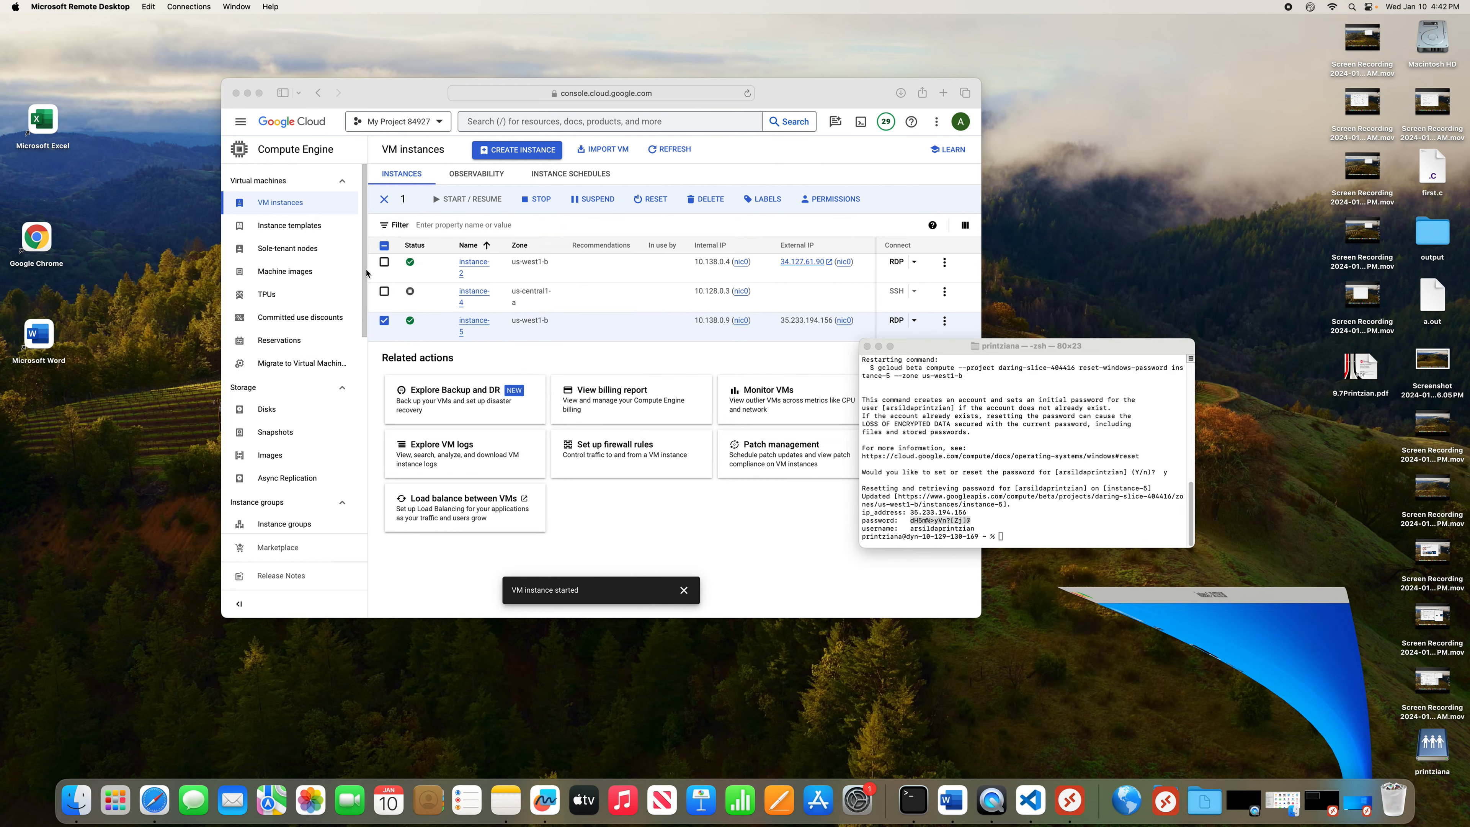